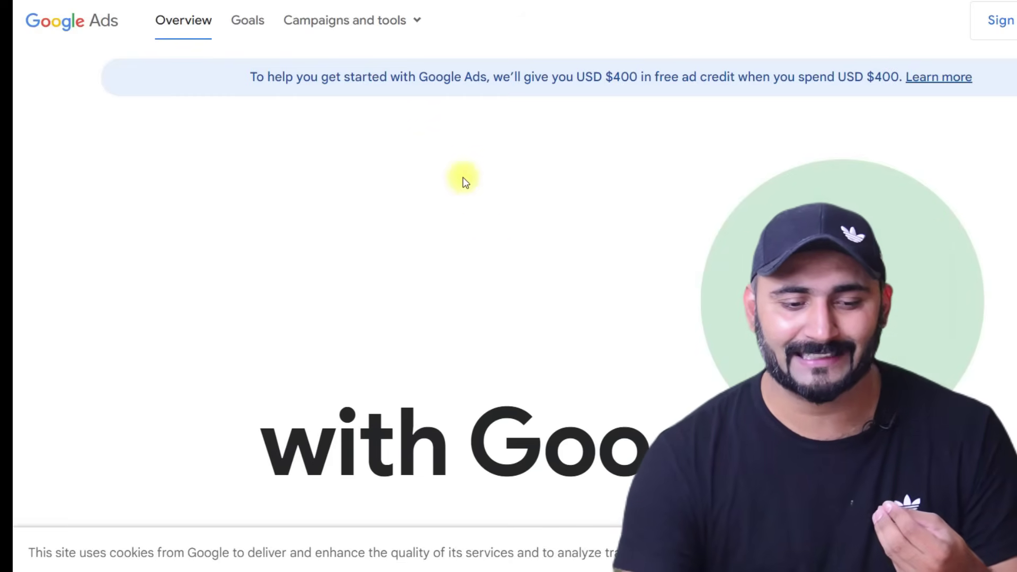
left_click_drag(247, 78, 883, 75)
left_click(580, 74)
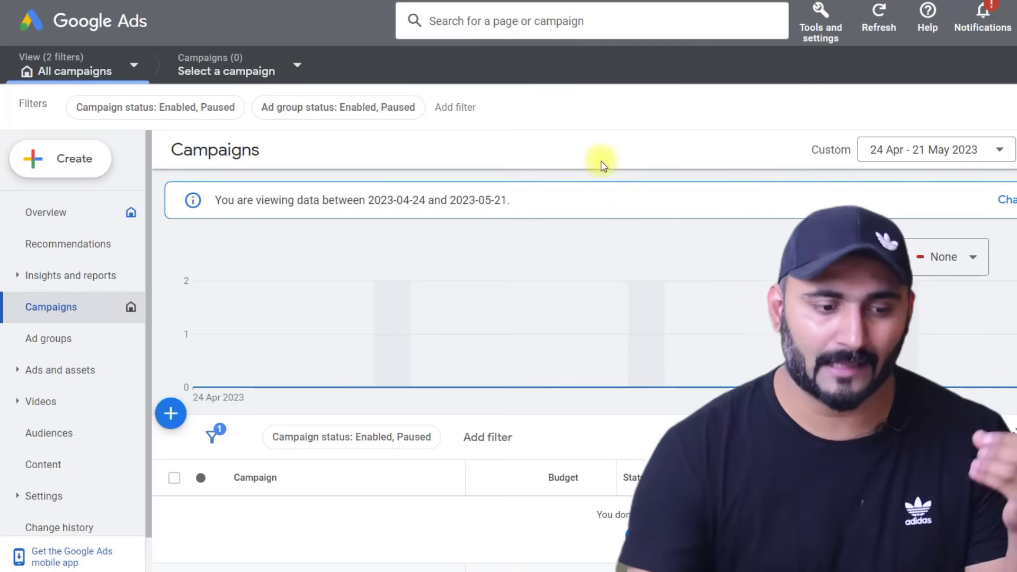
Start a new campaign and create it without a goal's guidance as the objective
left_click(98, 163)
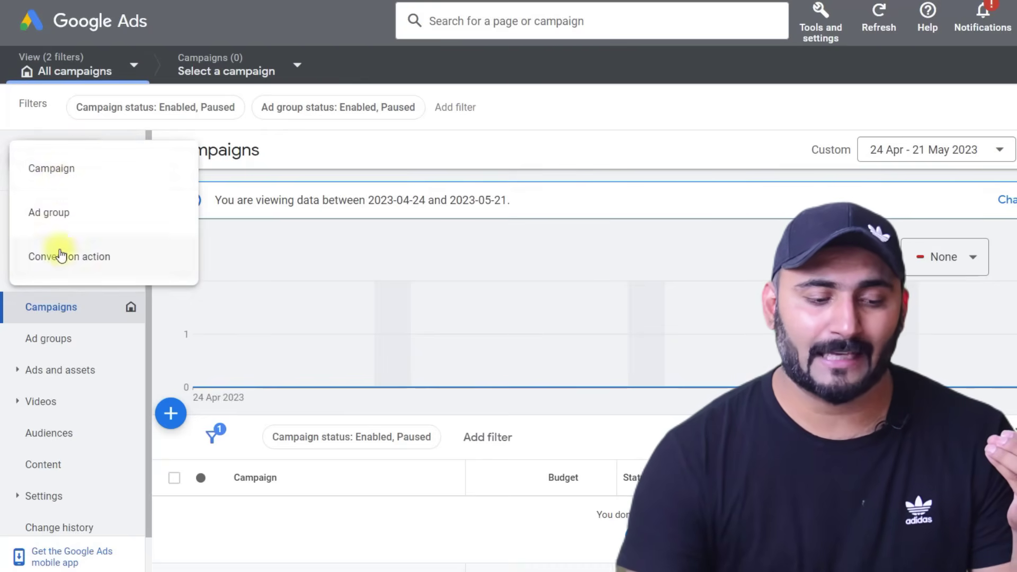
left_click(53, 170)
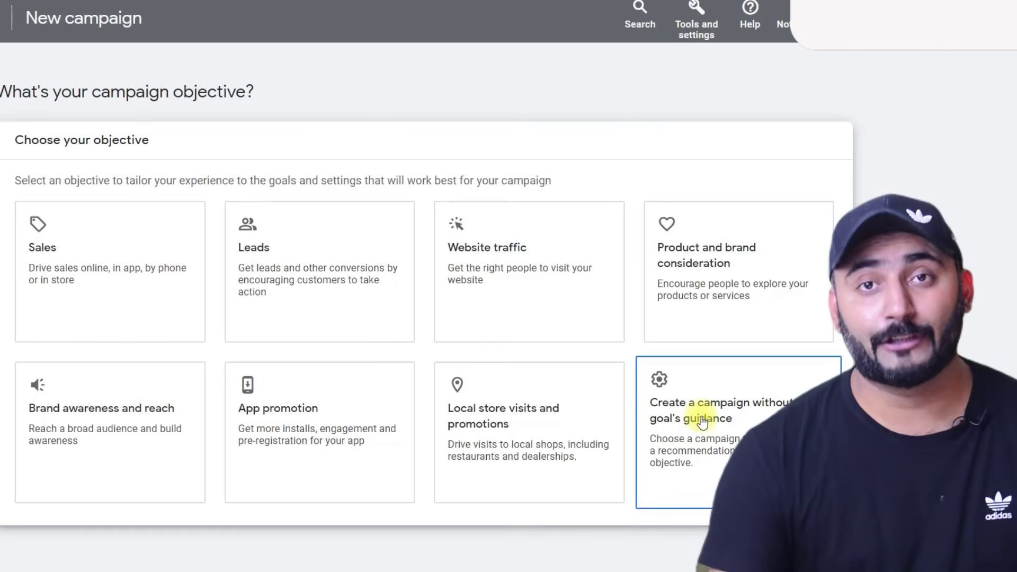
left_click(702, 422)
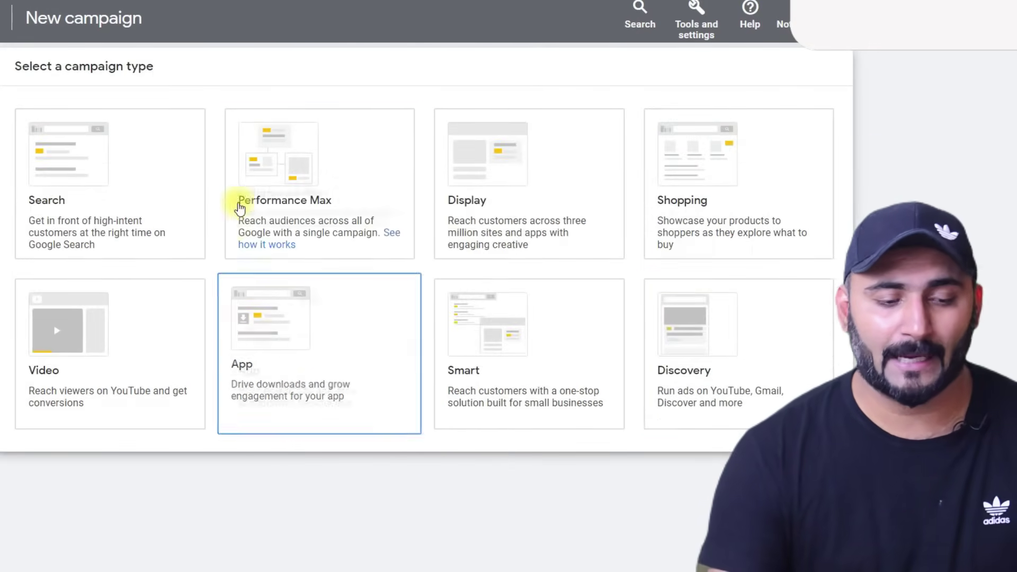
Examine the available campaign types: Search, Performance Max, Display, Shopping, Video, App, Smart and Discovery
left_click(53, 158)
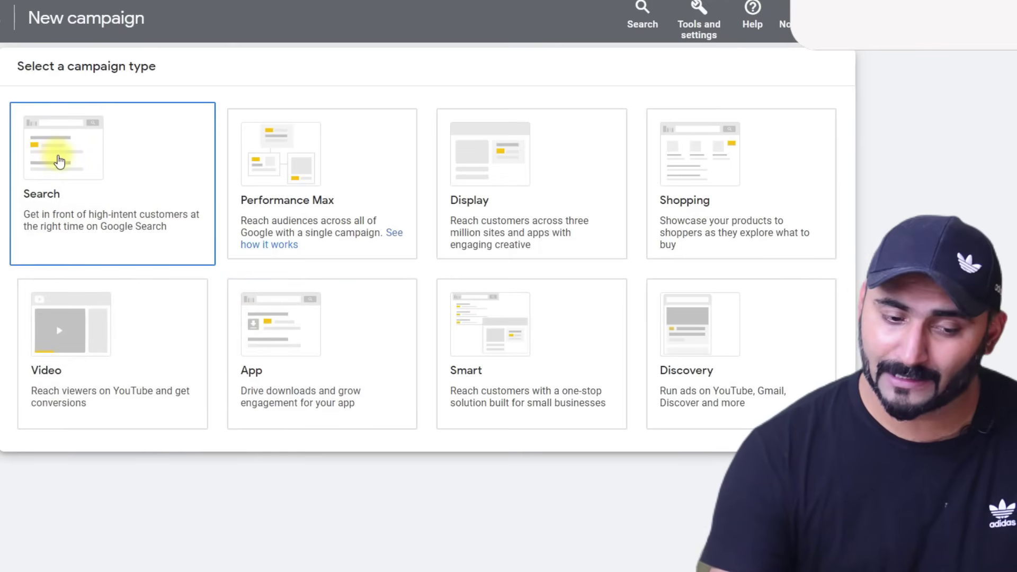
left_click(294, 198)
left_click(503, 201)
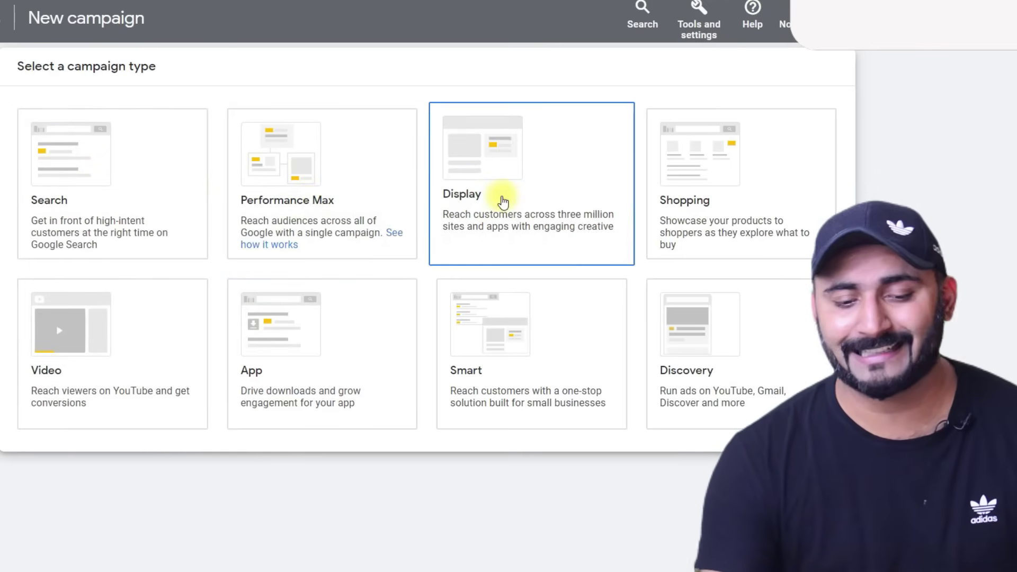
left_click(726, 195)
left_click(318, 360)
left_click(84, 365)
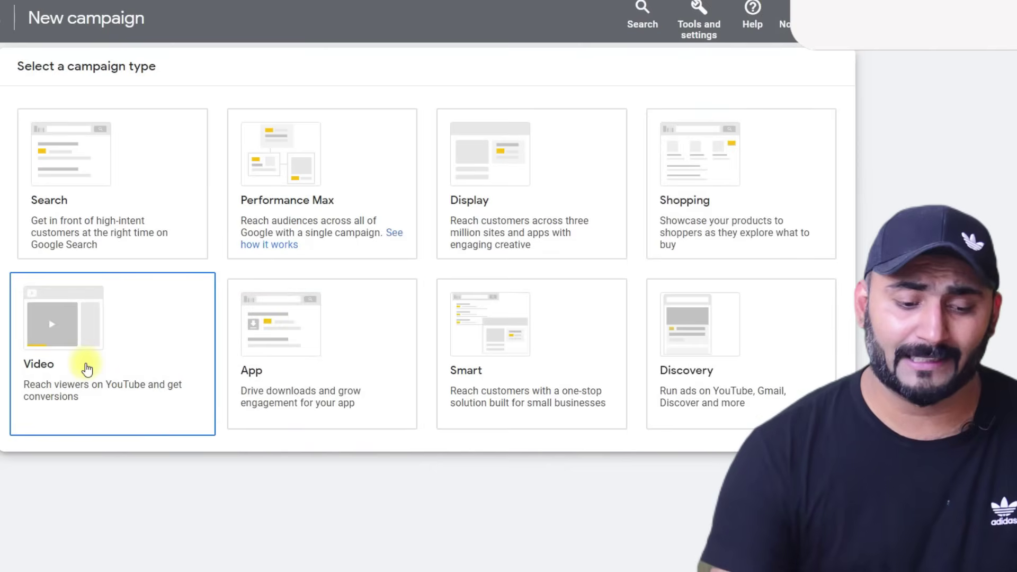
left_click(304, 363)
left_click(483, 370)
left_click(749, 368)
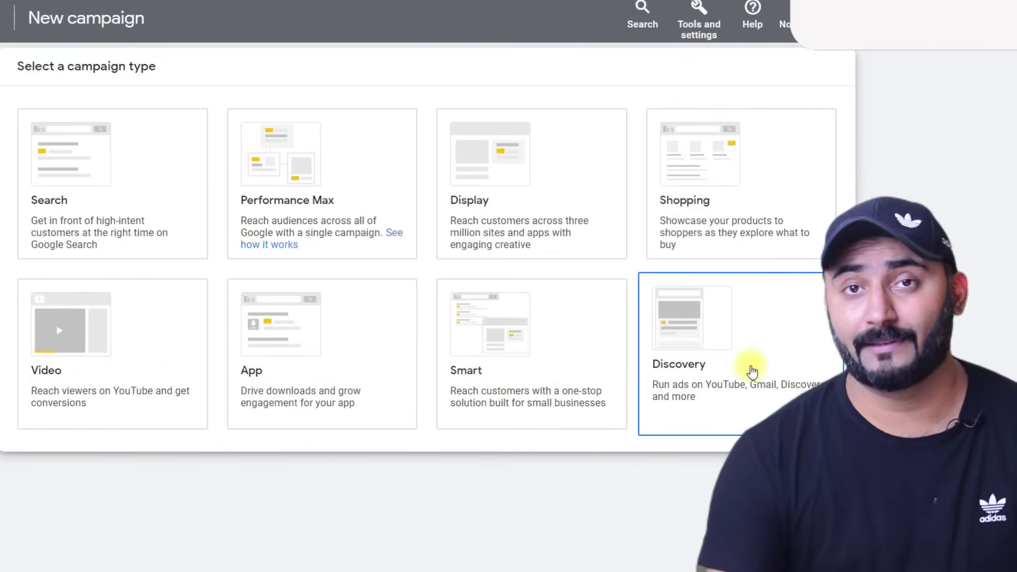
Select the Video campaign type, review its subtypes and continue with Get views to the campaign settings
left_click(41, 342)
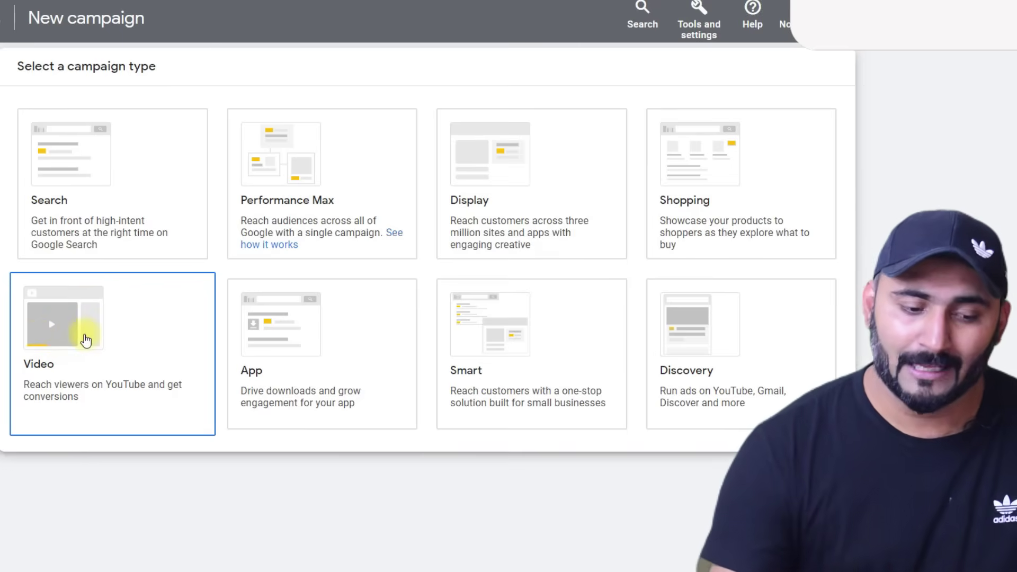
scroll(83, 338, "down", 7)
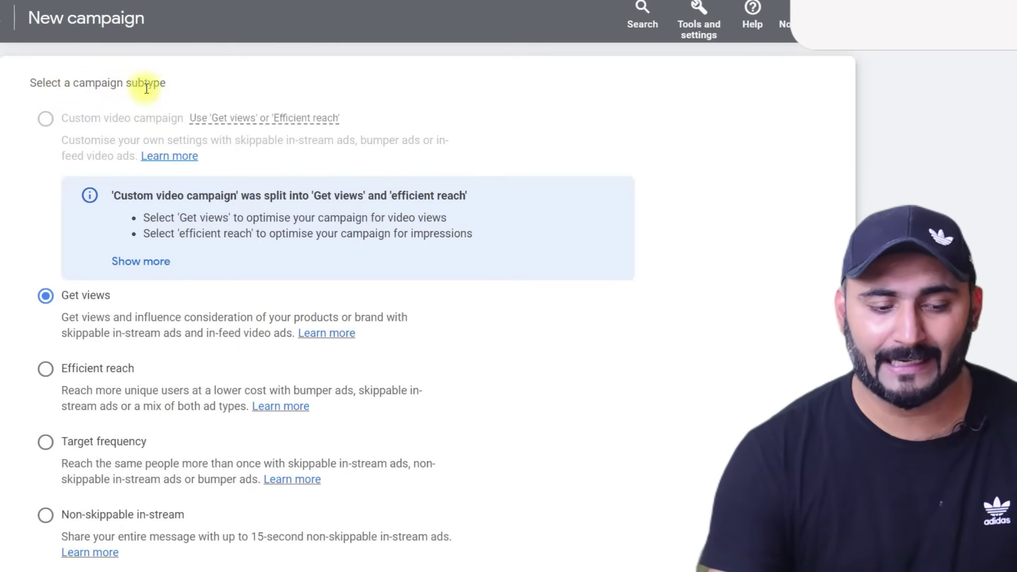
scroll(181, 93, "up", 2)
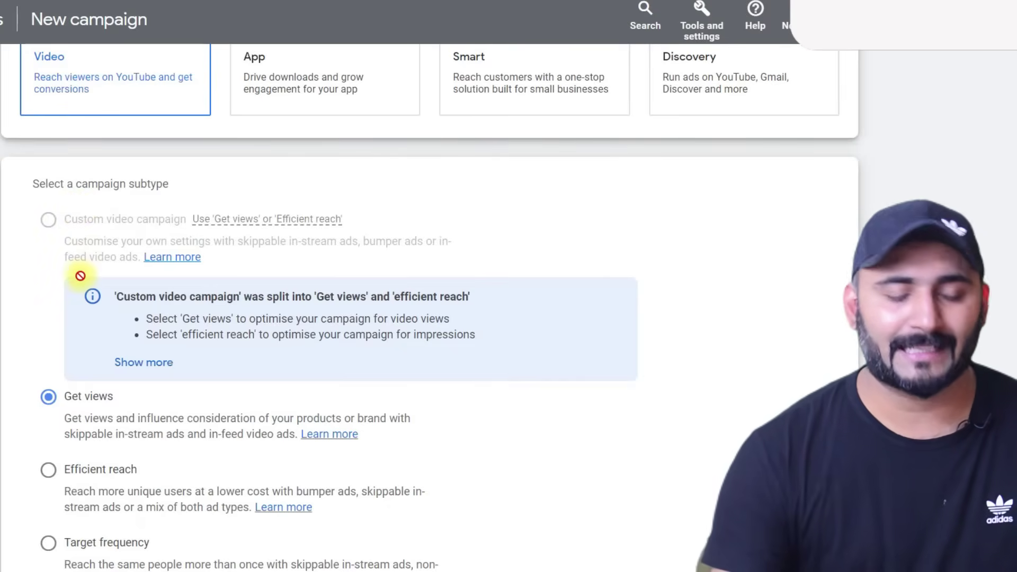
scroll(77, 354, "down", 2)
scroll(81, 348, "down", 2)
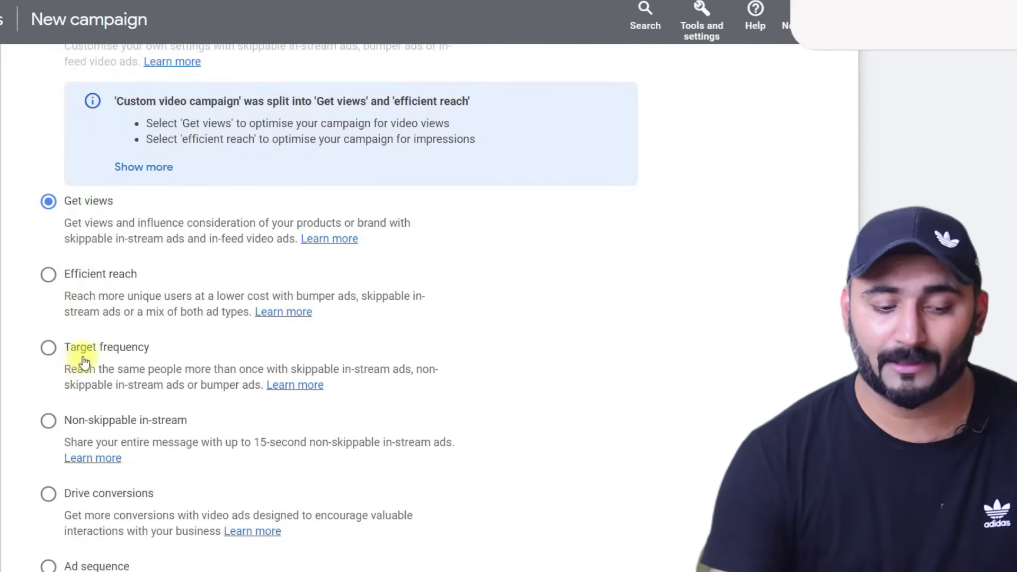
scroll(82, 347, "down", 4)
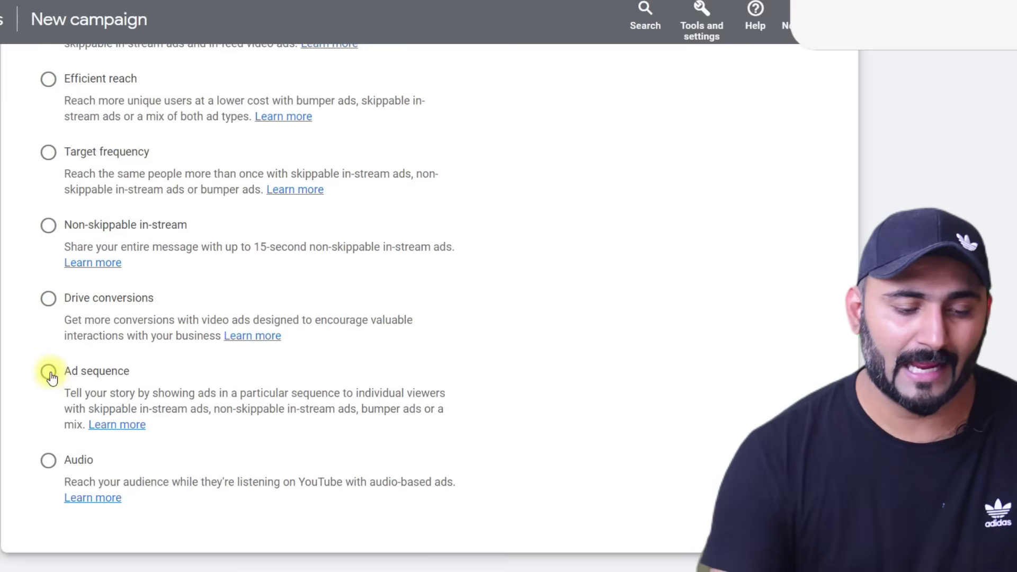
scroll(122, 373, "up", 4)
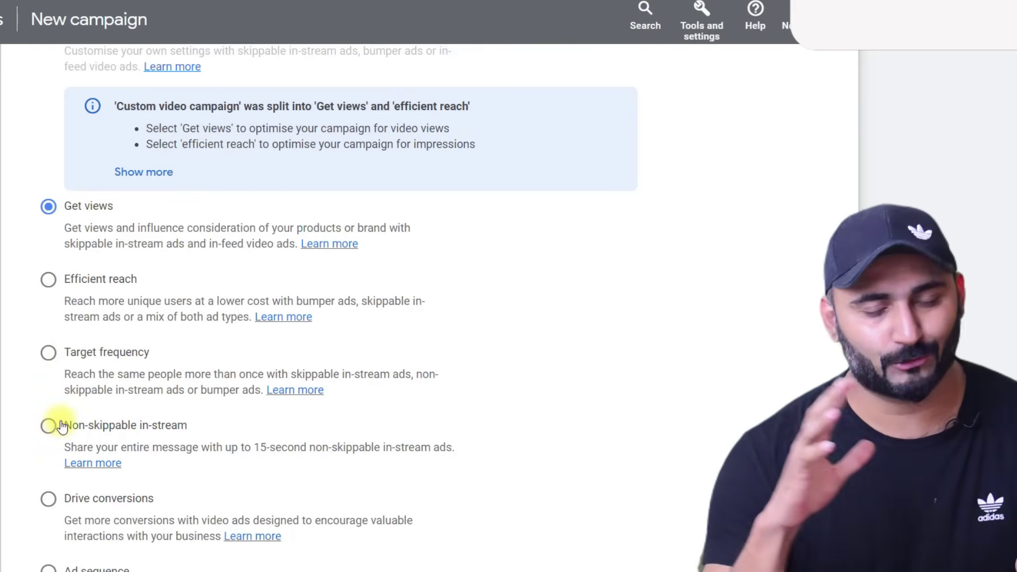
scroll(79, 211, "down", 5)
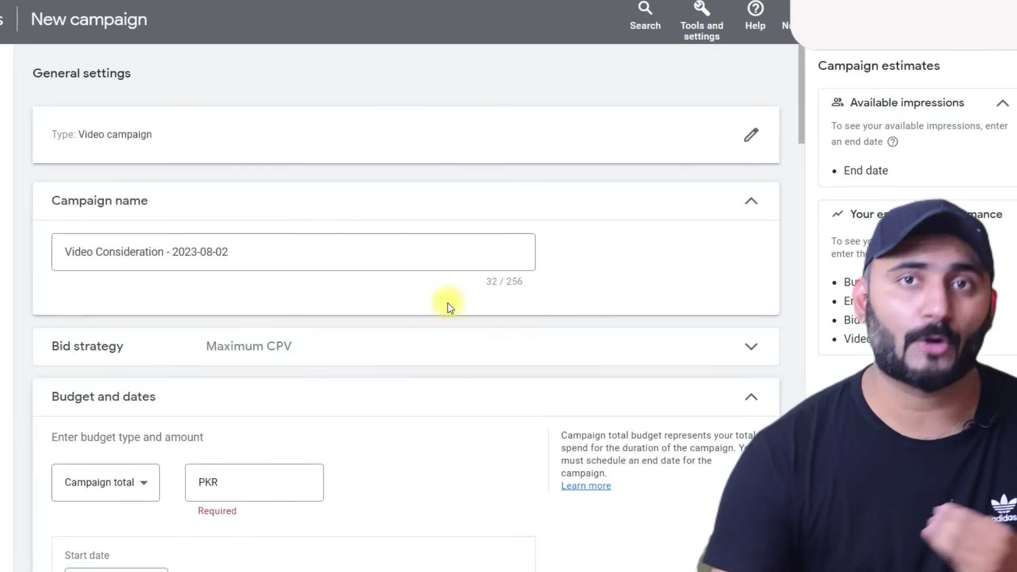
Replace the default campaign name with "YouTube 1st google ad"
left_click_drag(329, 254, 23, 230)
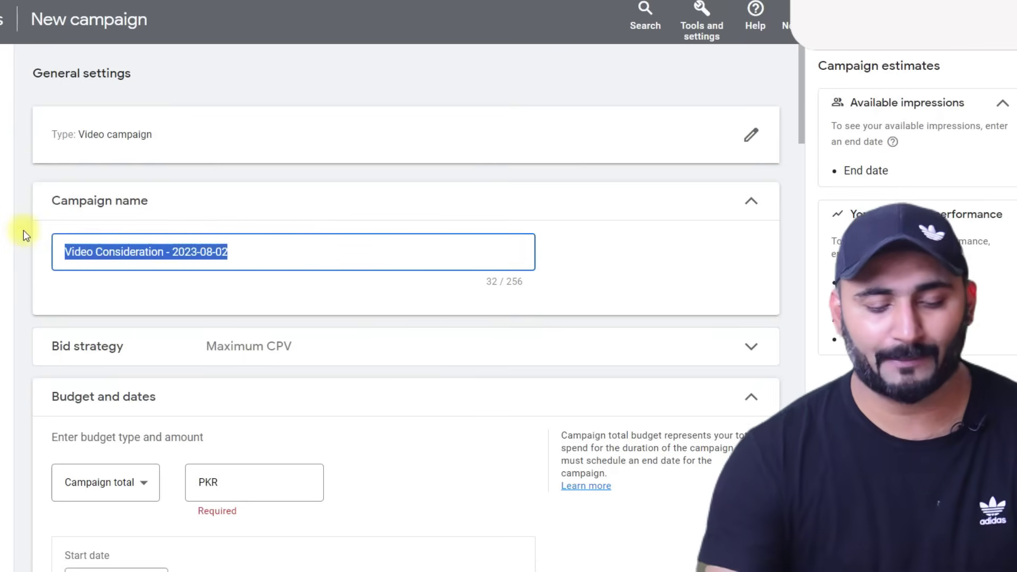
type("Youtu")
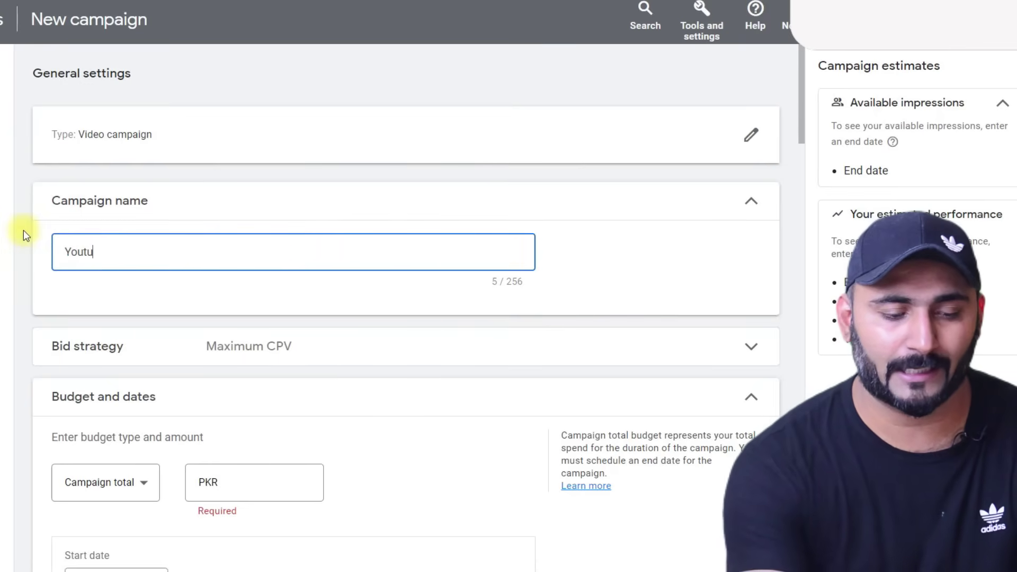
type("e 1st google ad")
right_click(80, 252)
left_click(106, 261)
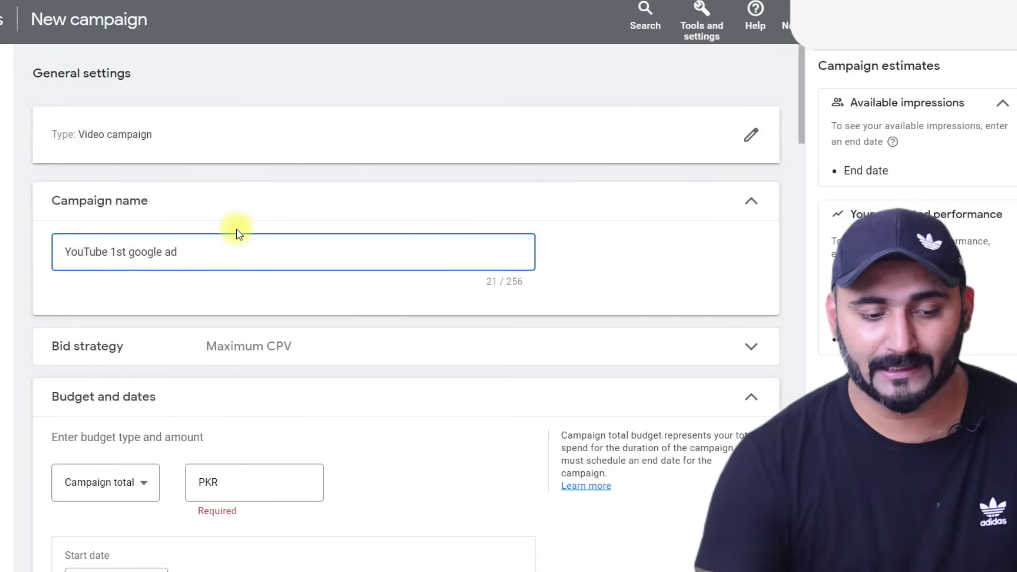
left_click_drag(215, 252, 58, 253)
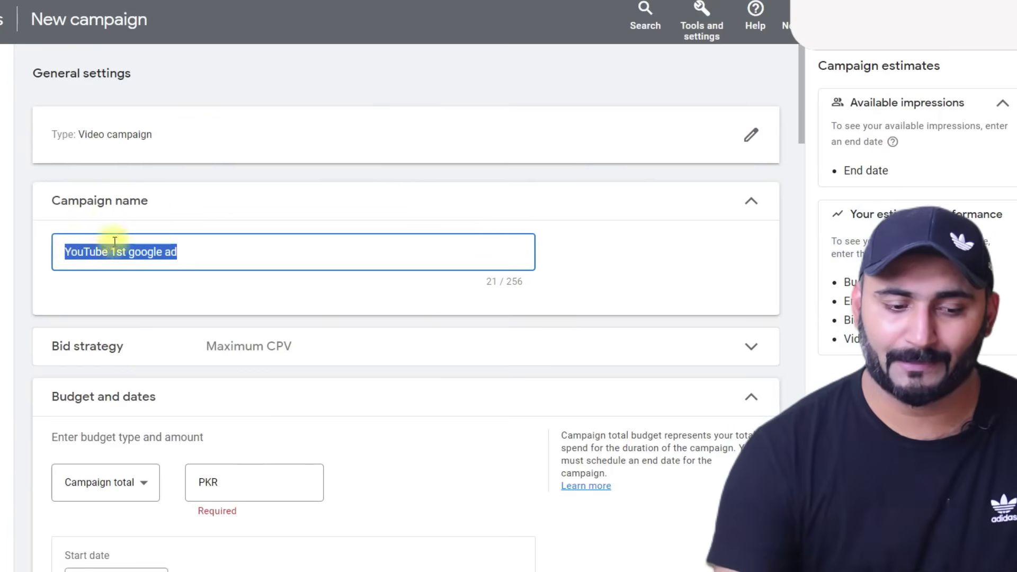
Expand the campaign's bid strategy settings, check why other bid strategies are unavailable, and collapse them again
scroll(159, 244, "down", 2)
left_click(164, 246)
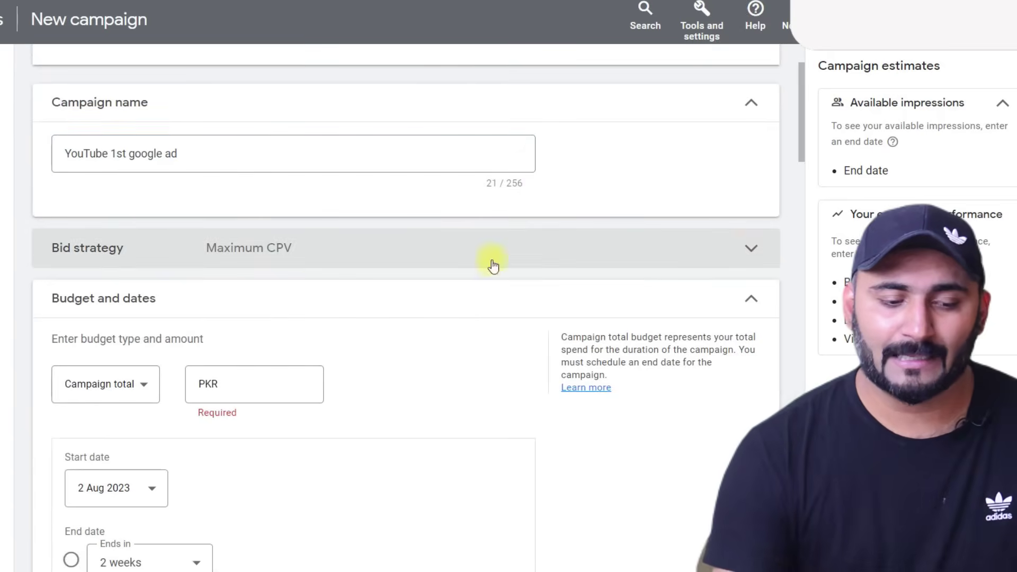
left_click(751, 249)
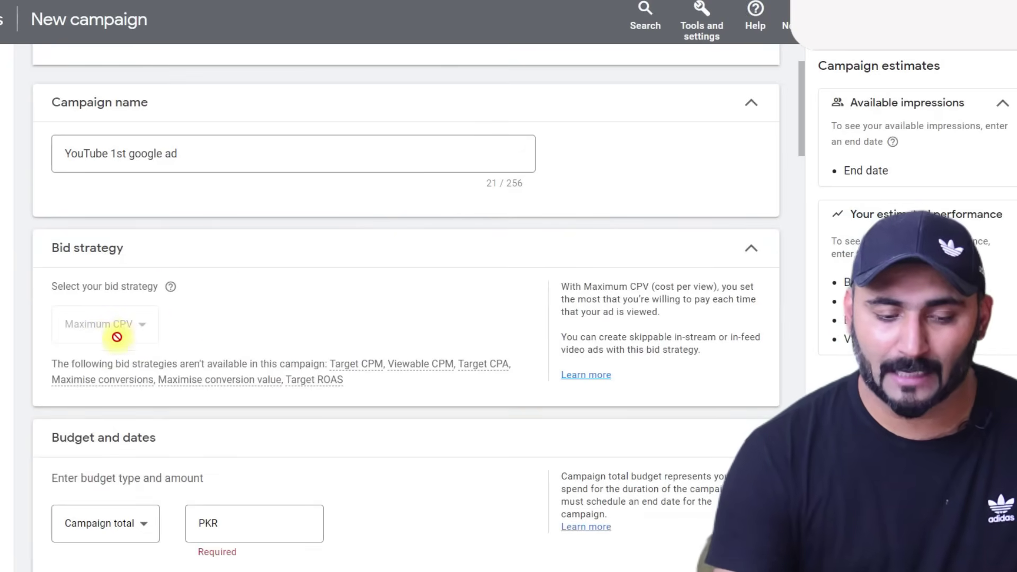
mouse_move(343, 379)
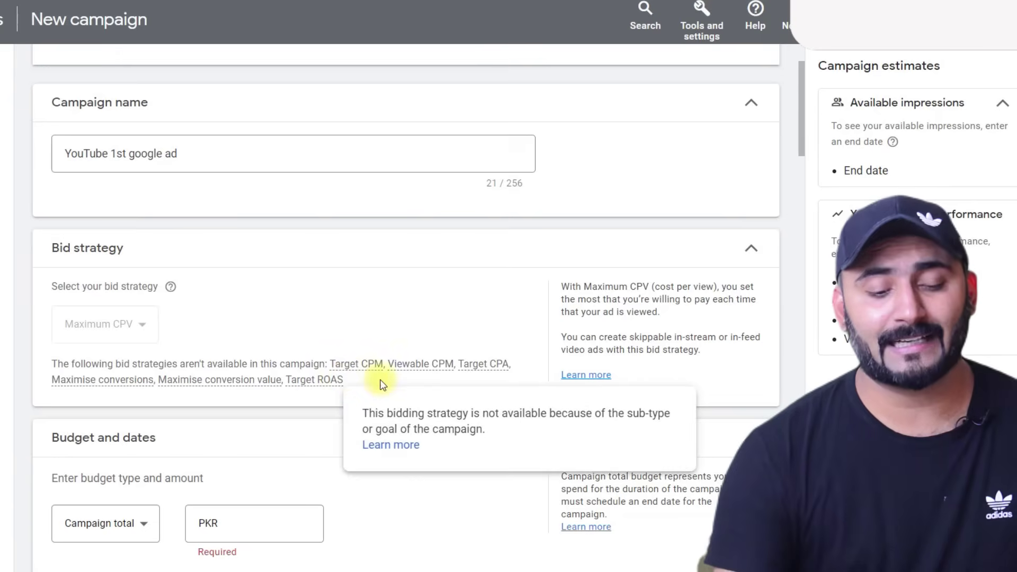
left_click(752, 249)
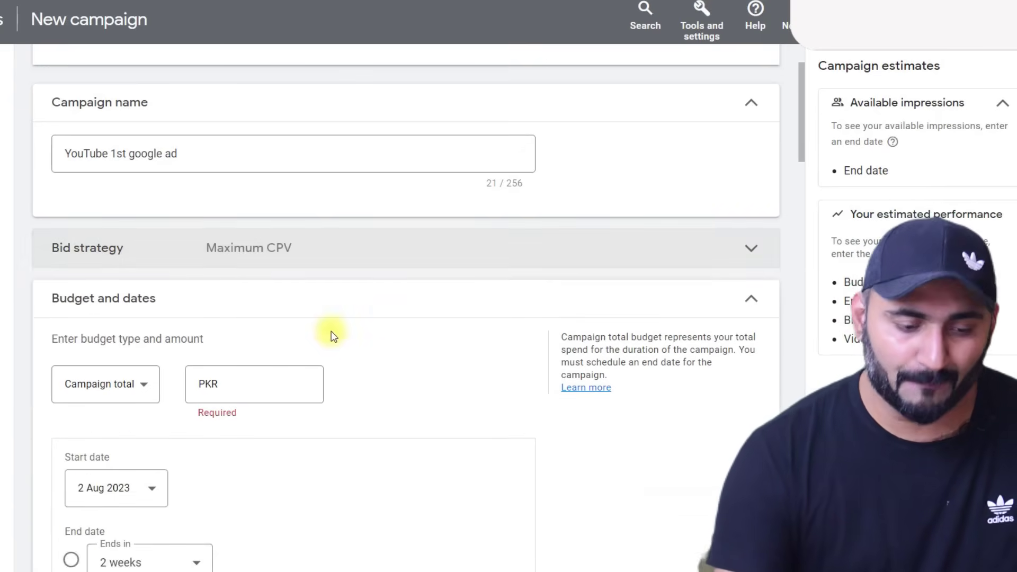
Set the campaign total budget to PKR 10,000
scroll(378, 332, "down", 2)
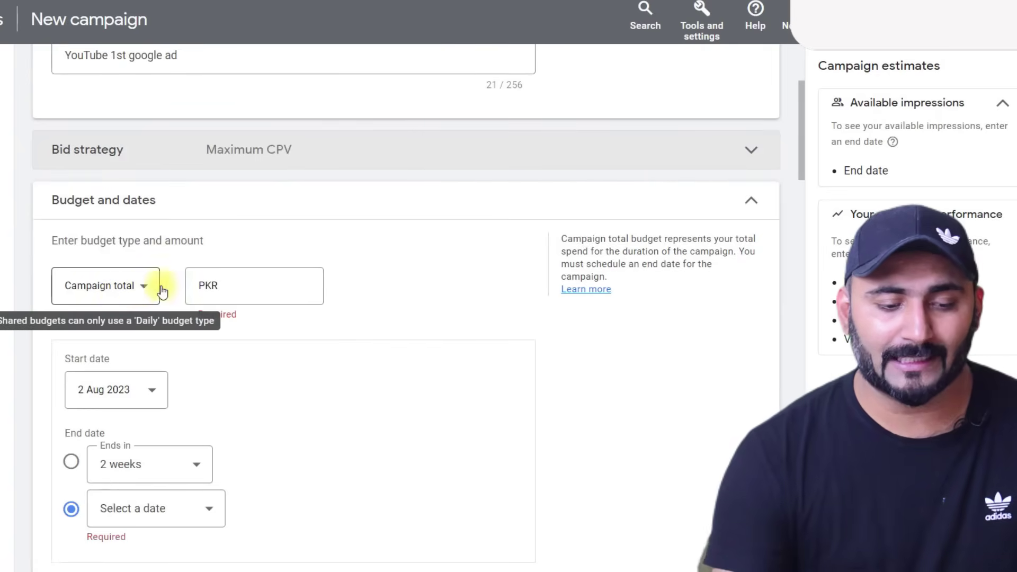
left_click(240, 280)
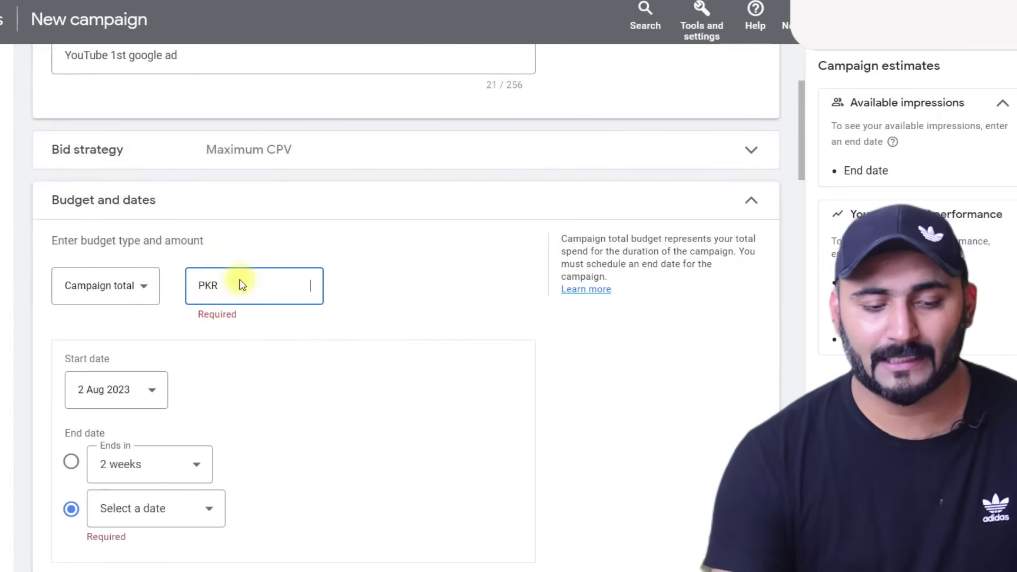
type("10")
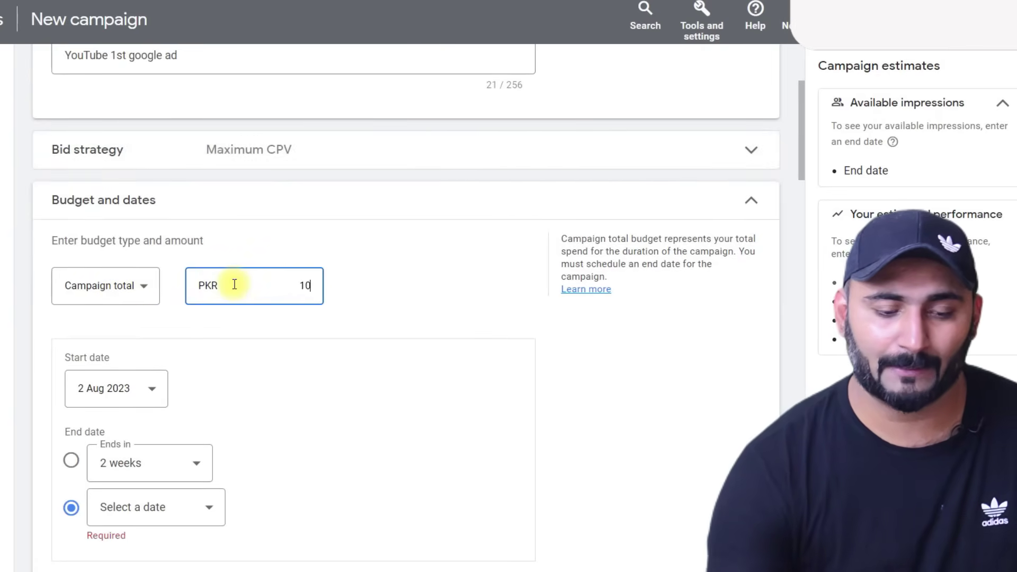
type(",000")
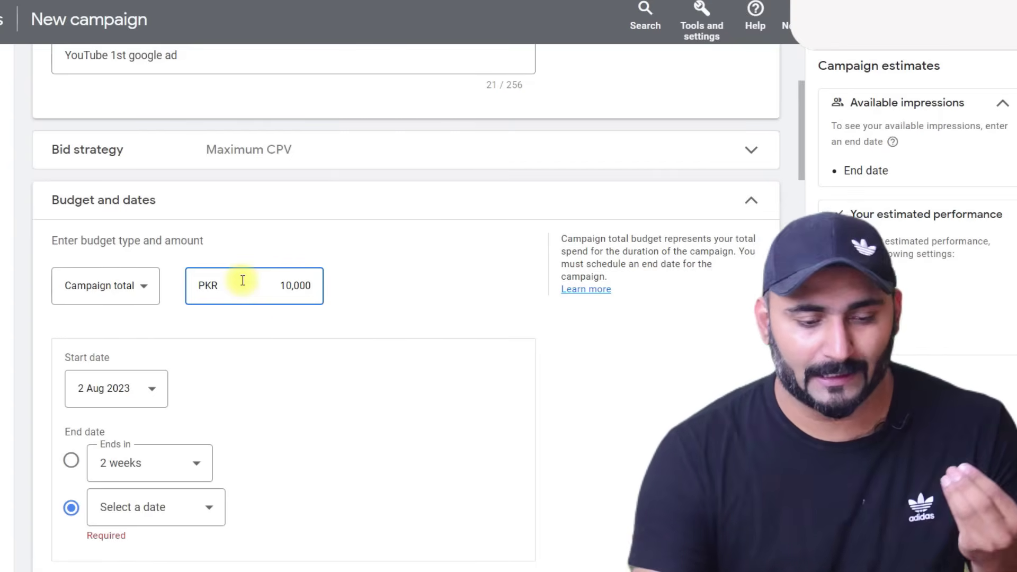
Set the campaign's start date to 3 Aug 2023
scroll(241, 288, "down", 2)
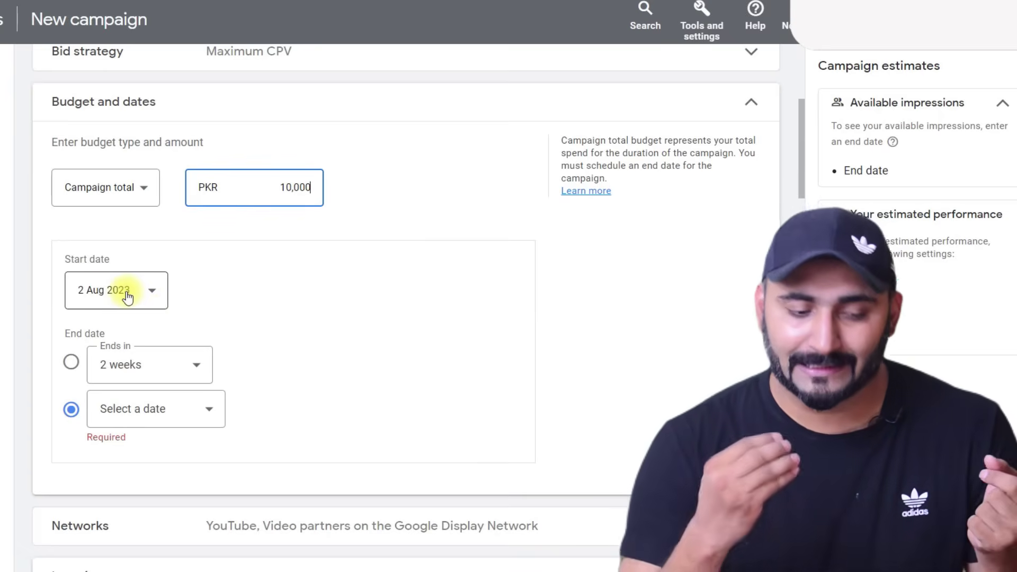
left_click(128, 297)
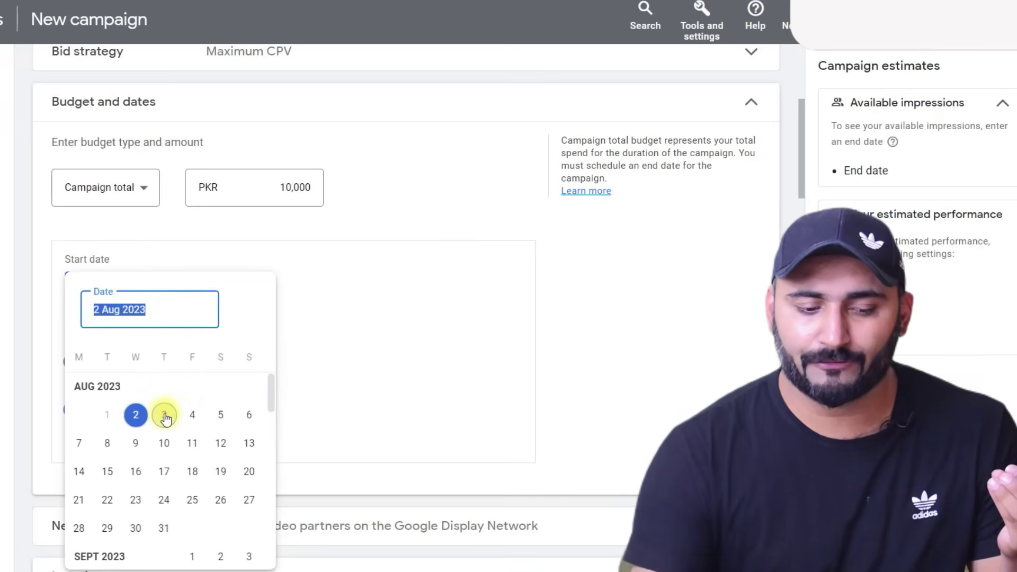
left_click(165, 416)
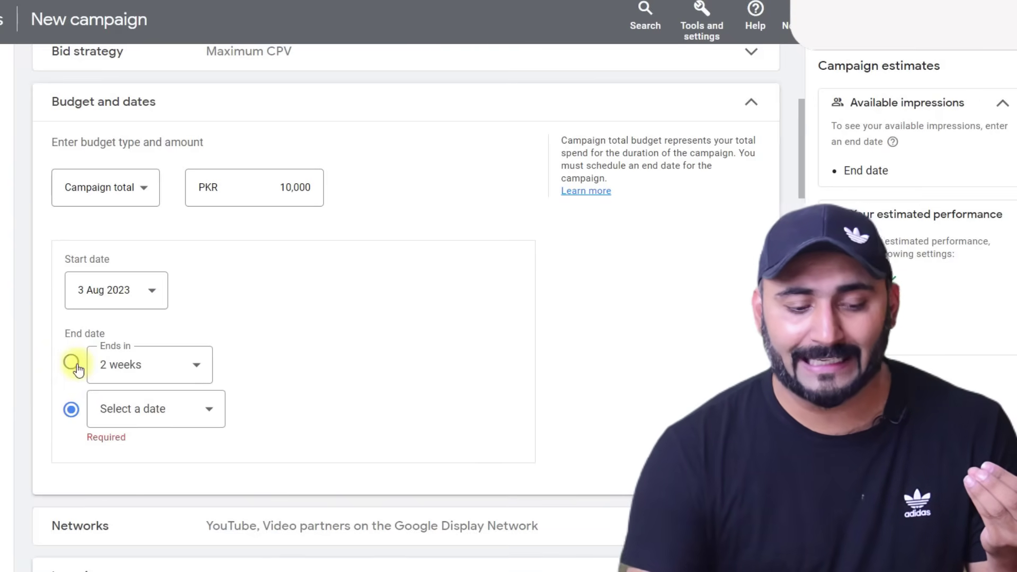
Set the campaign's end date to 15 Aug 2023
left_click(193, 370)
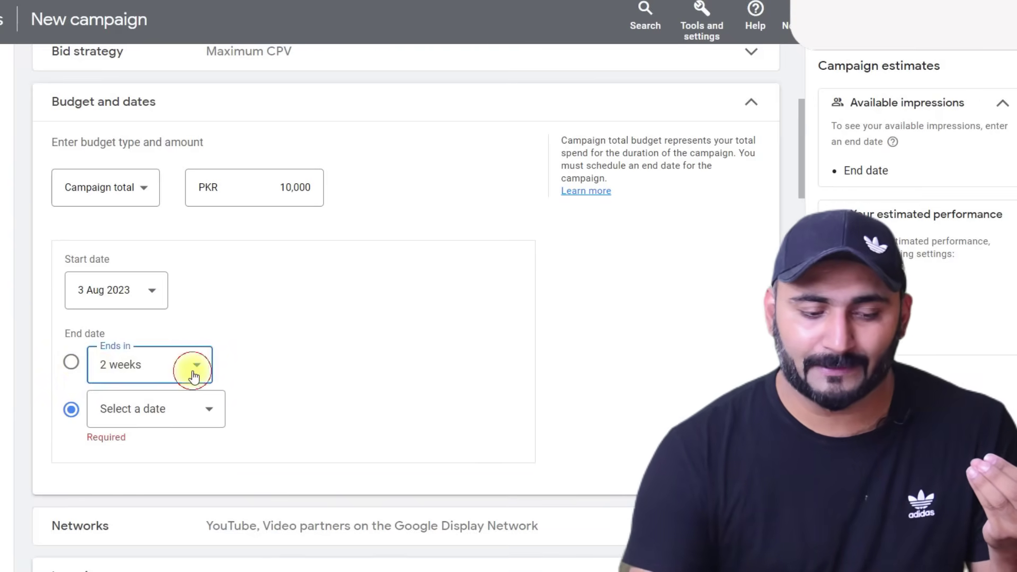
left_click(318, 322)
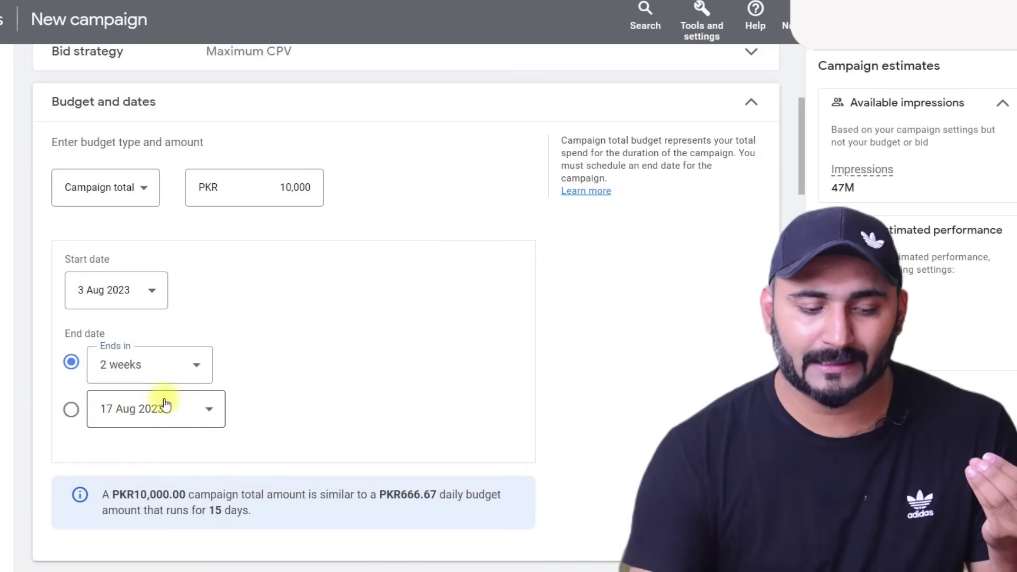
left_click(204, 410)
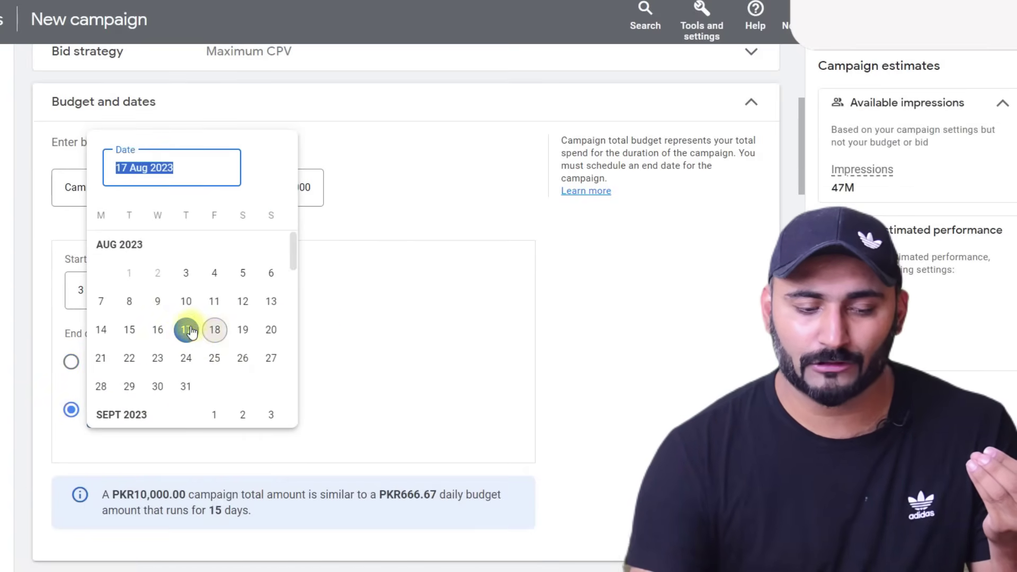
left_click(130, 331)
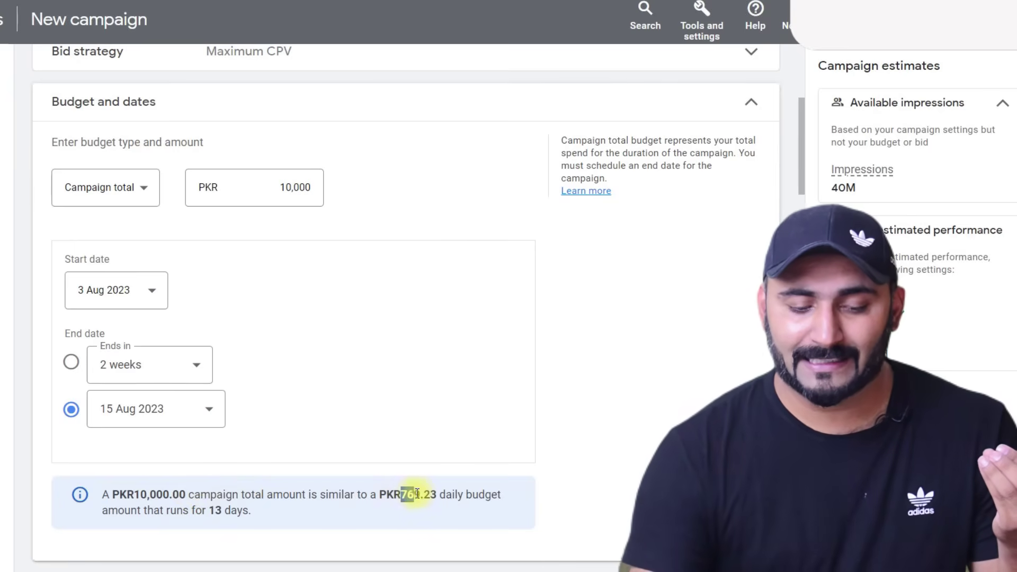
Set the campaign's end date to 20 Aug 2023 and check the equivalent daily budget and running time
left_click(205, 409)
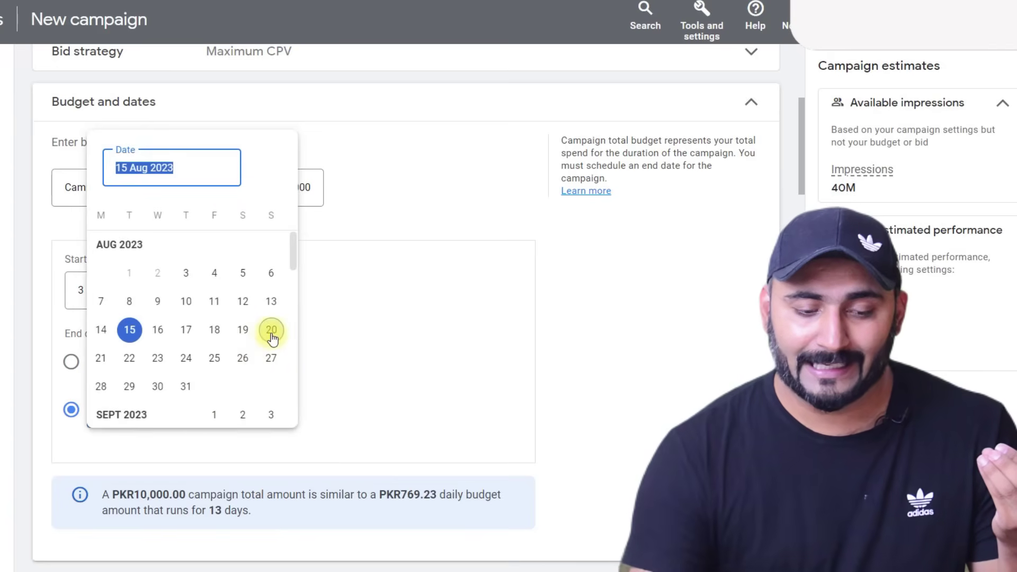
left_click(271, 332)
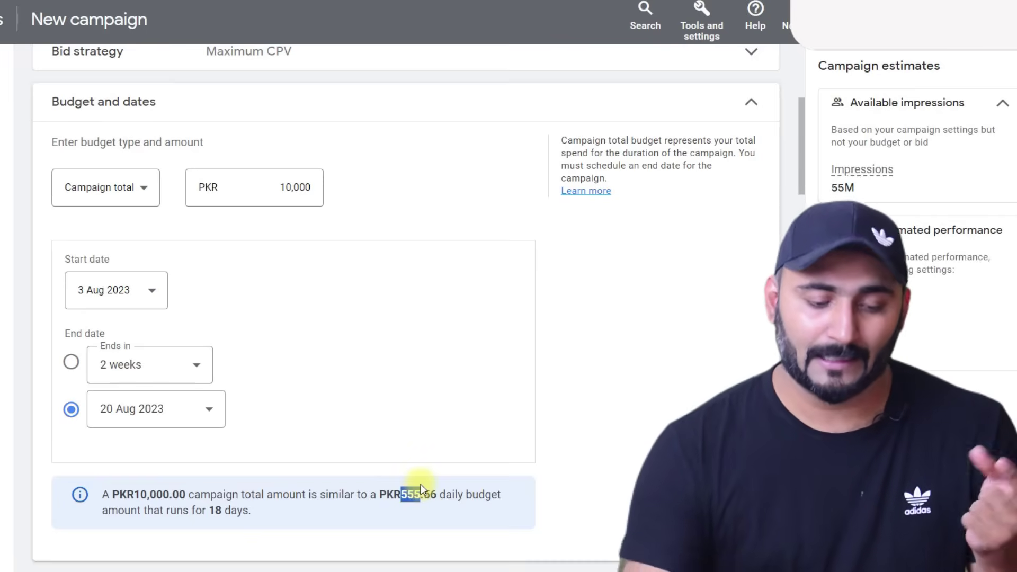
left_click_drag(195, 510, 248, 511)
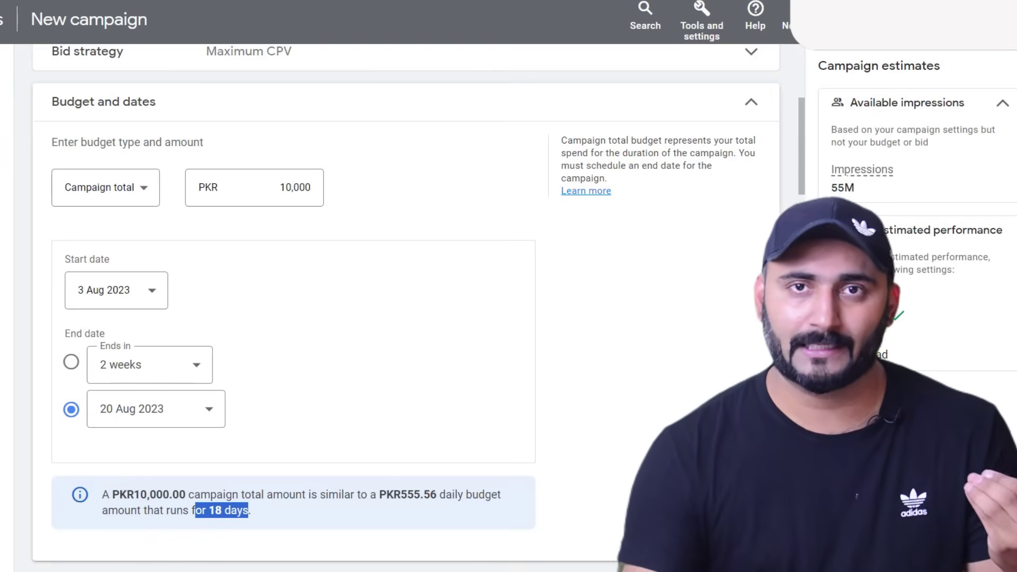
Exclude video partners on the Google Display Network from the campaign's networks and collapse the network settings
scroll(461, 288, "down", 5)
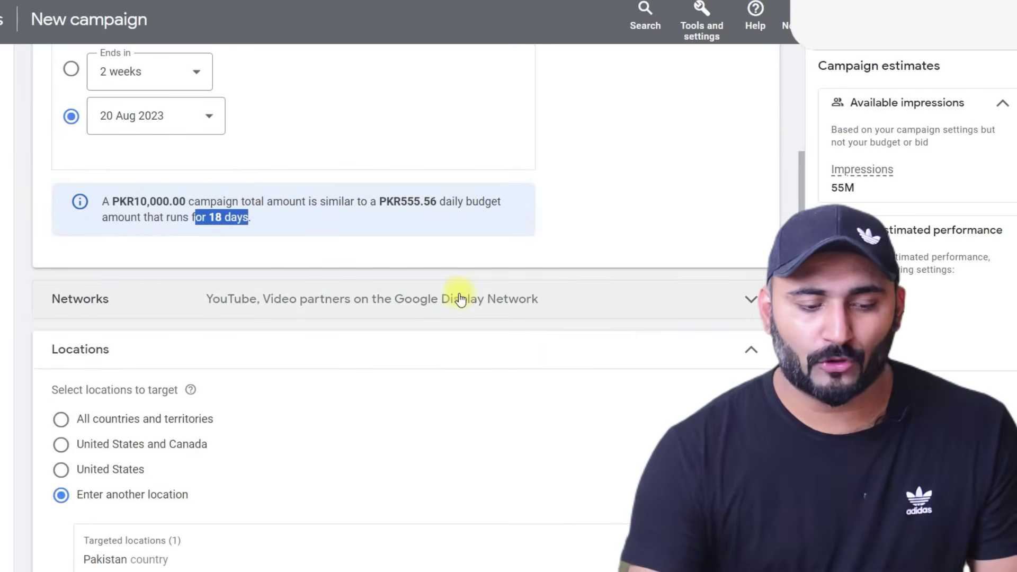
scroll(461, 300, "down", 2)
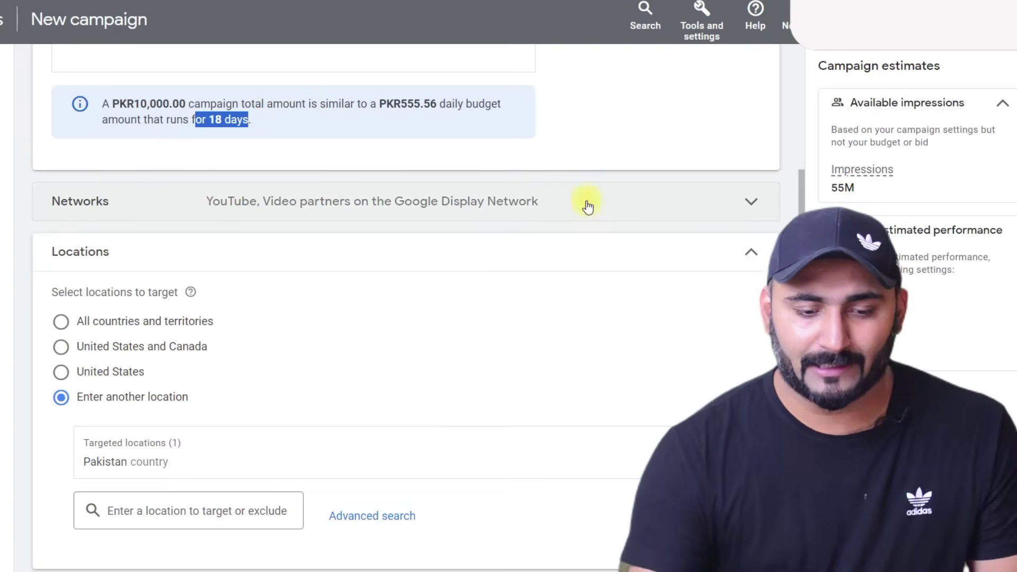
left_click(751, 202)
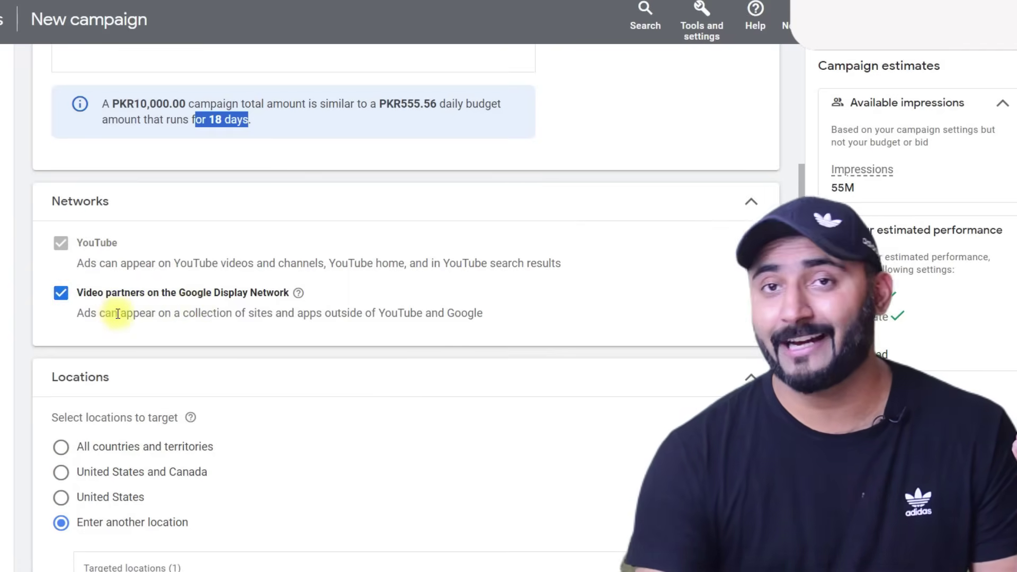
left_click(61, 293)
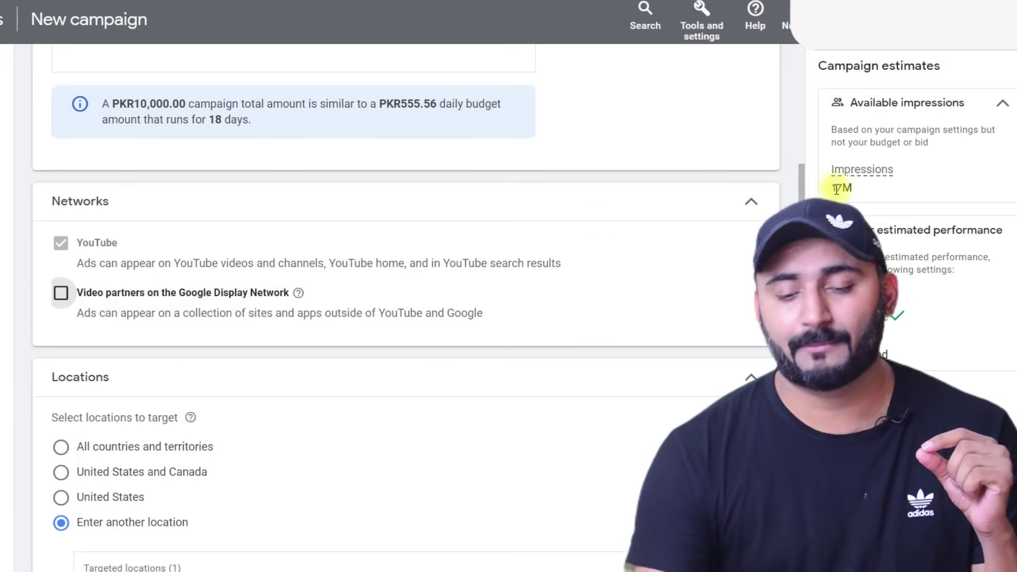
left_click(758, 205)
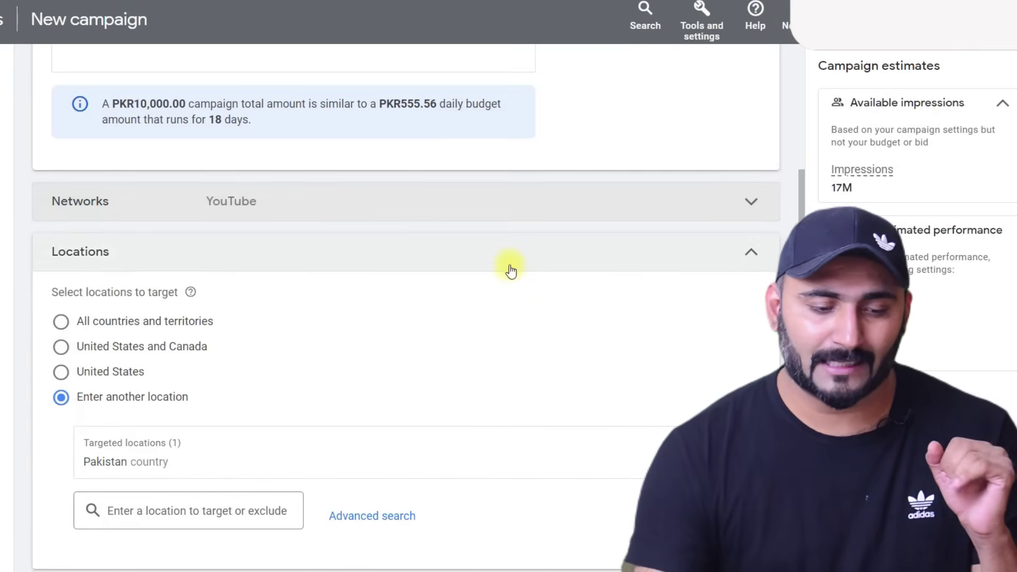
Remove Pakistan from the targeted locations and set the location targeting to United States
scroll(230, 258, "down", 2)
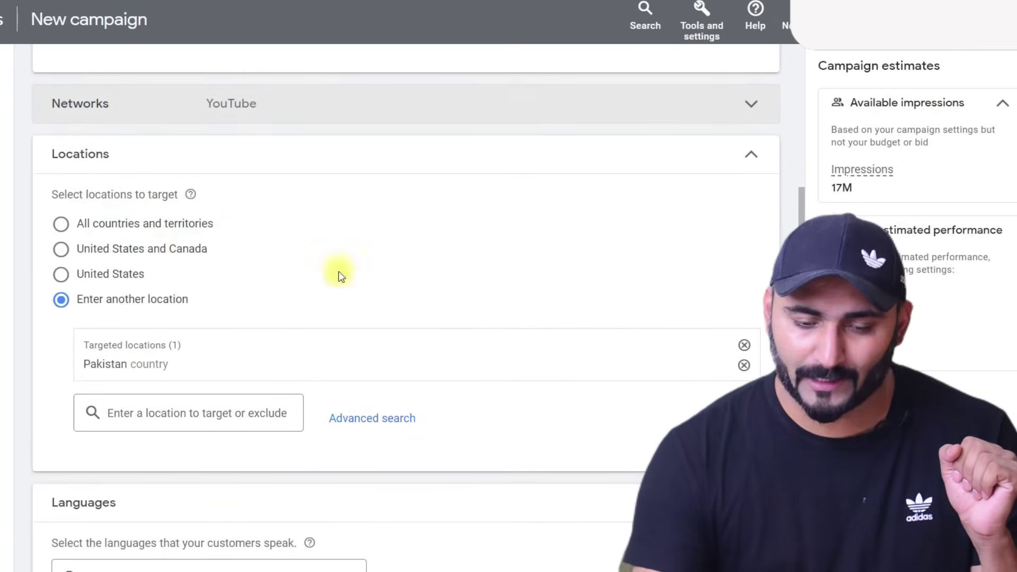
left_click(745, 367)
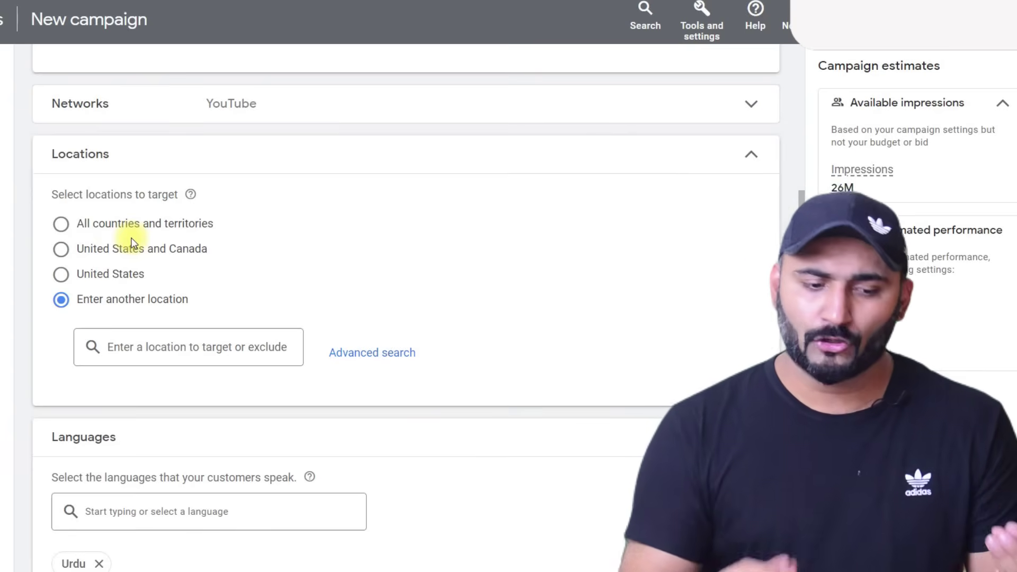
left_click(61, 274)
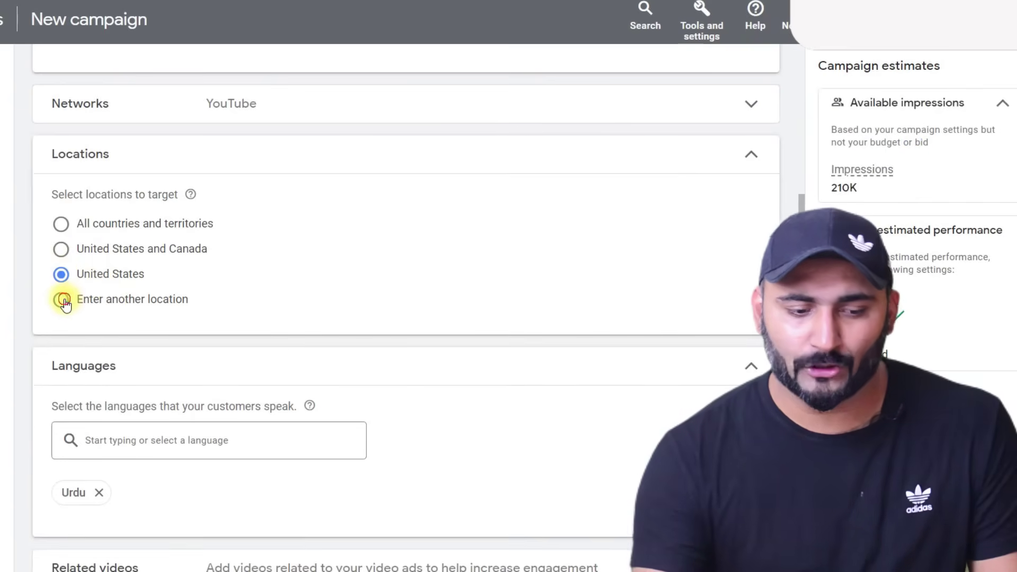
Change the location targeting to another location and target the state of New York, United States
left_click(61, 300)
left_click(143, 348)
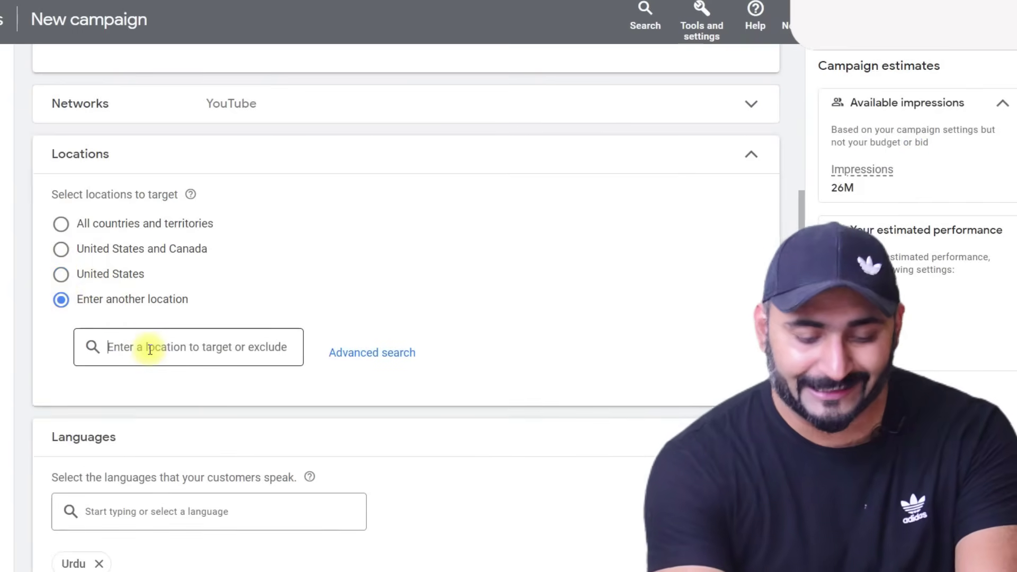
type("ne")
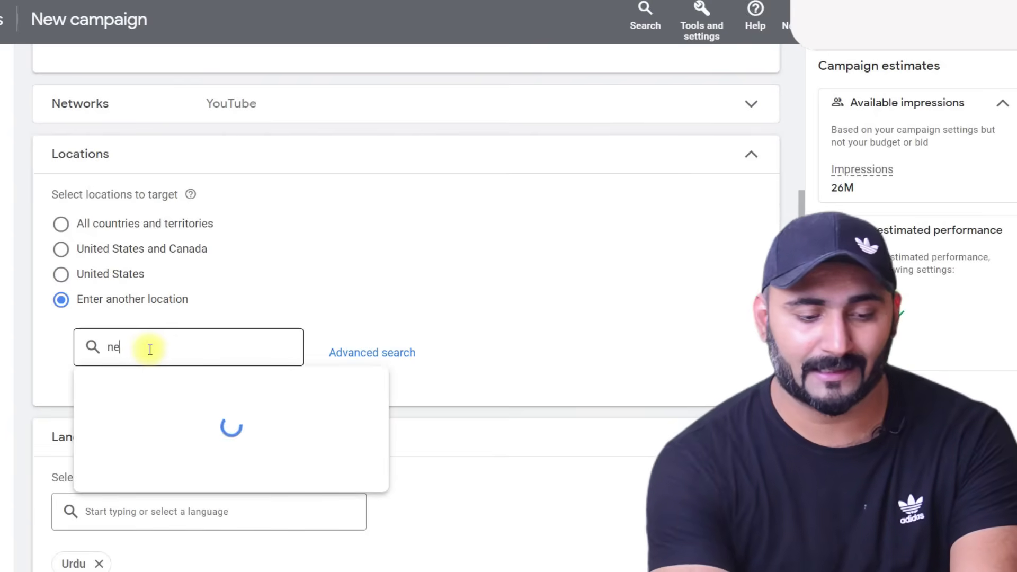
type("w")
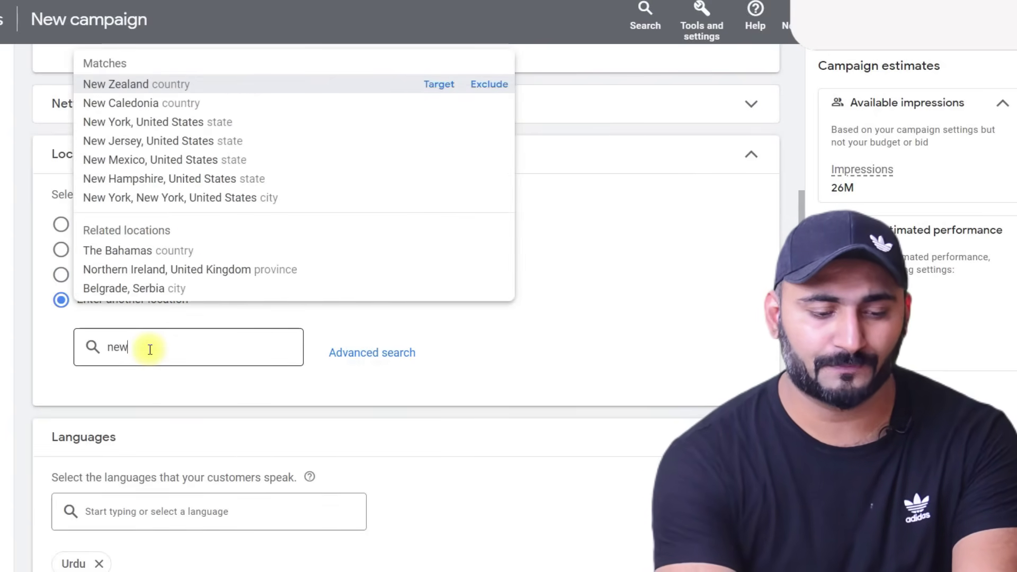
type("your")
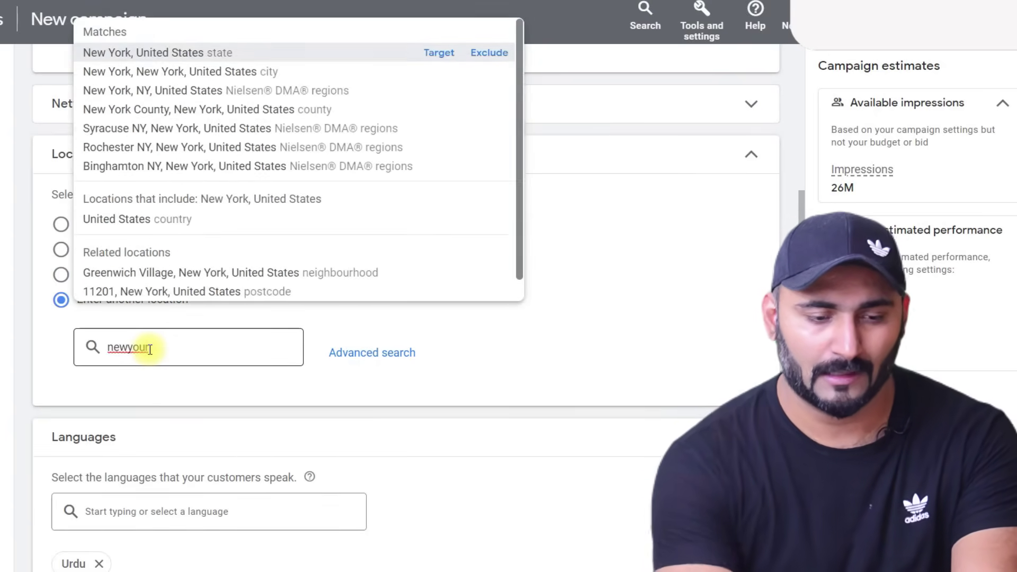
left_click(181, 52)
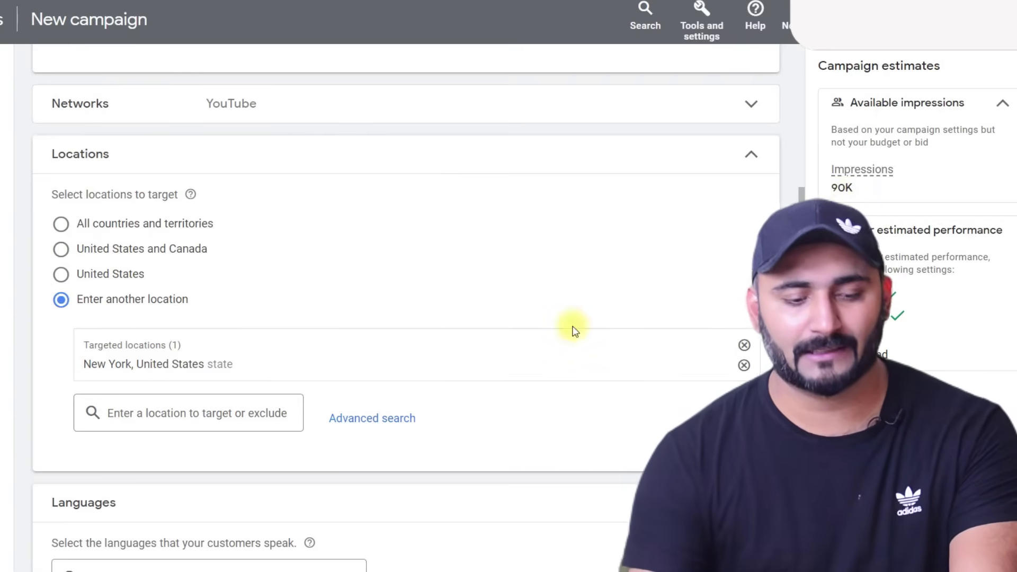
Remove New York from the targeted locations and target the country Pakistan instead
left_click(744, 365)
left_click(230, 345)
type("pakita")
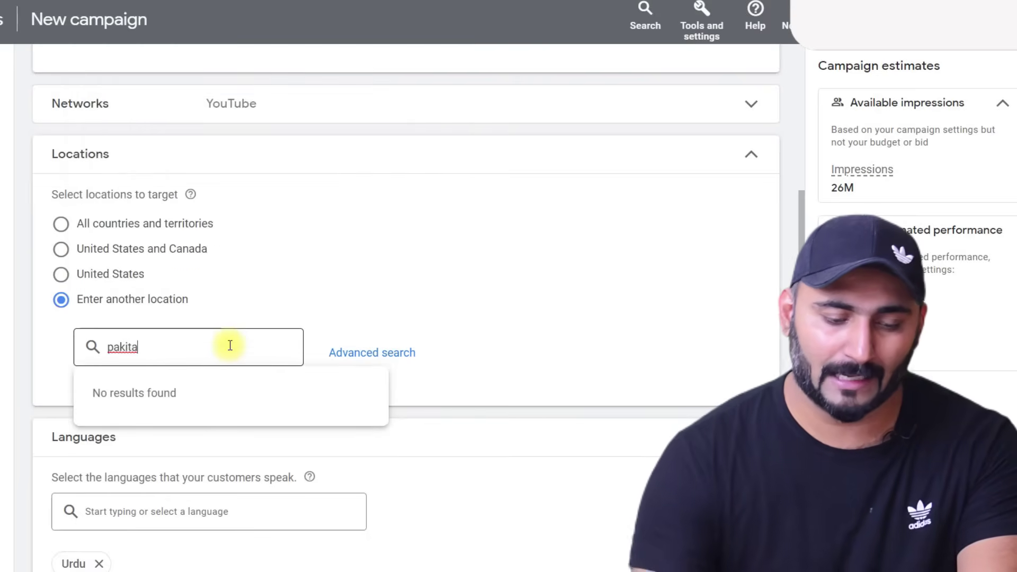
key("BackSpace")
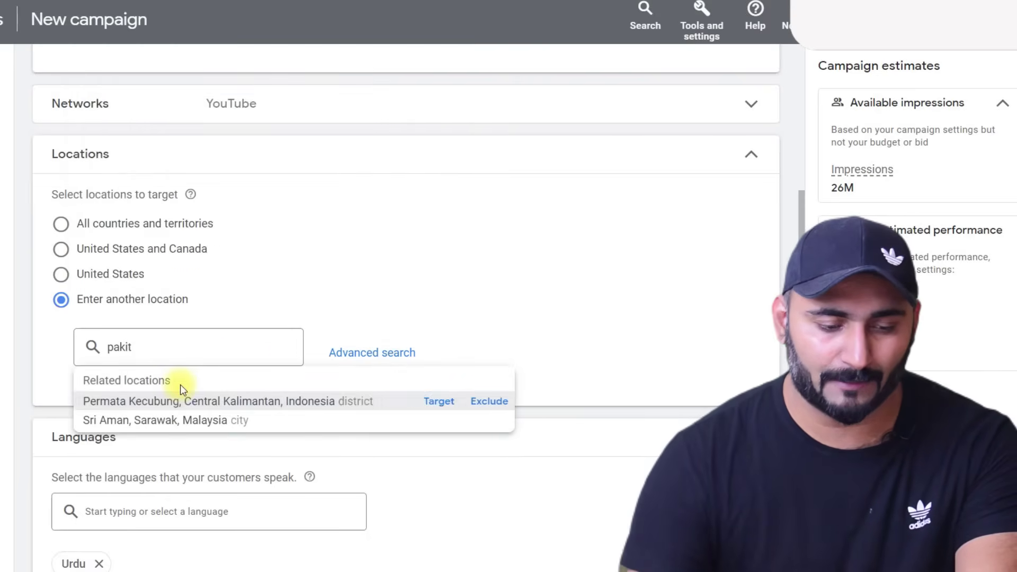
key("BackSpace")
type("s")
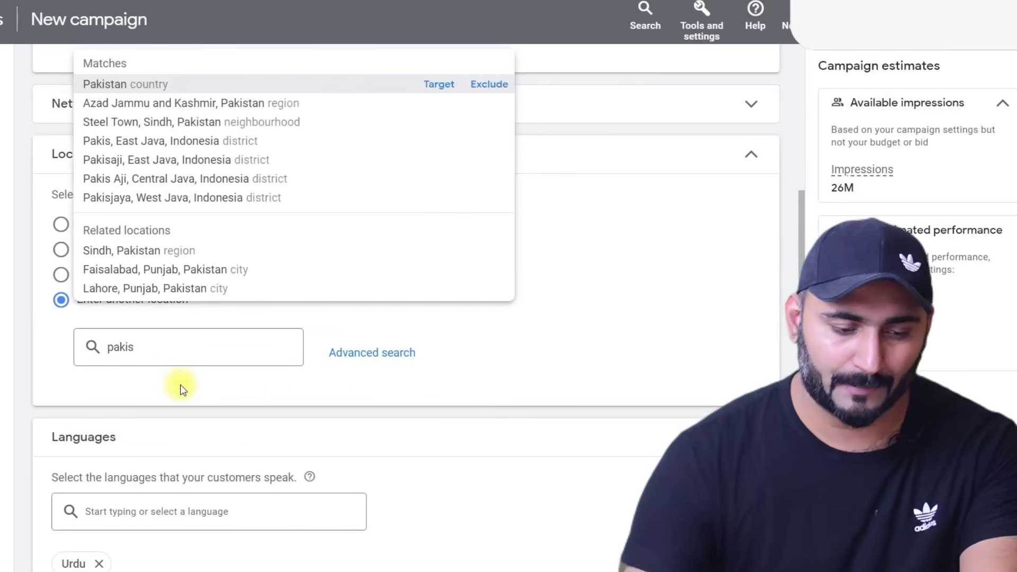
left_click(122, 85)
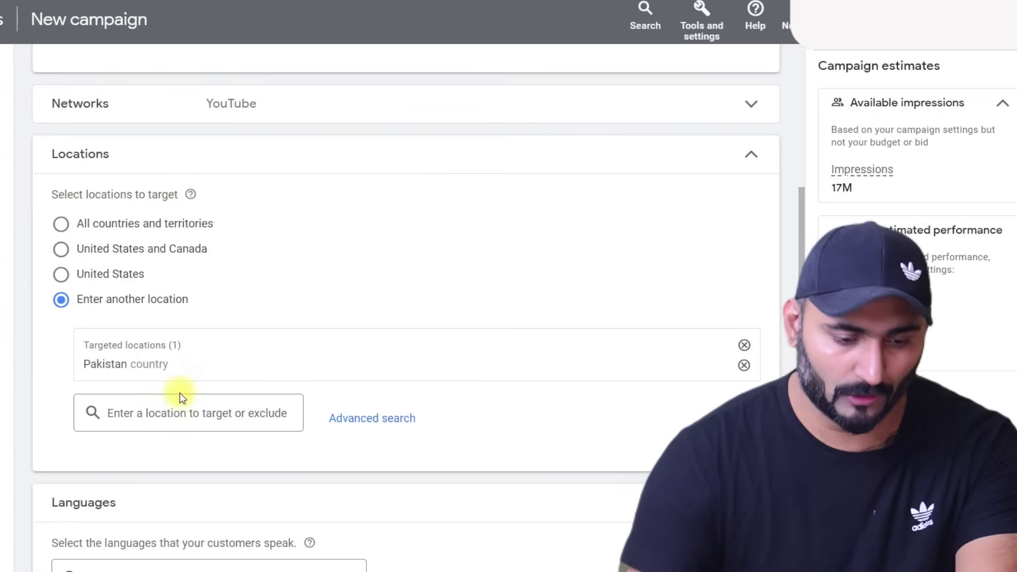
Add the country India to the campaign's targeted locations
left_click(175, 412)
type("india")
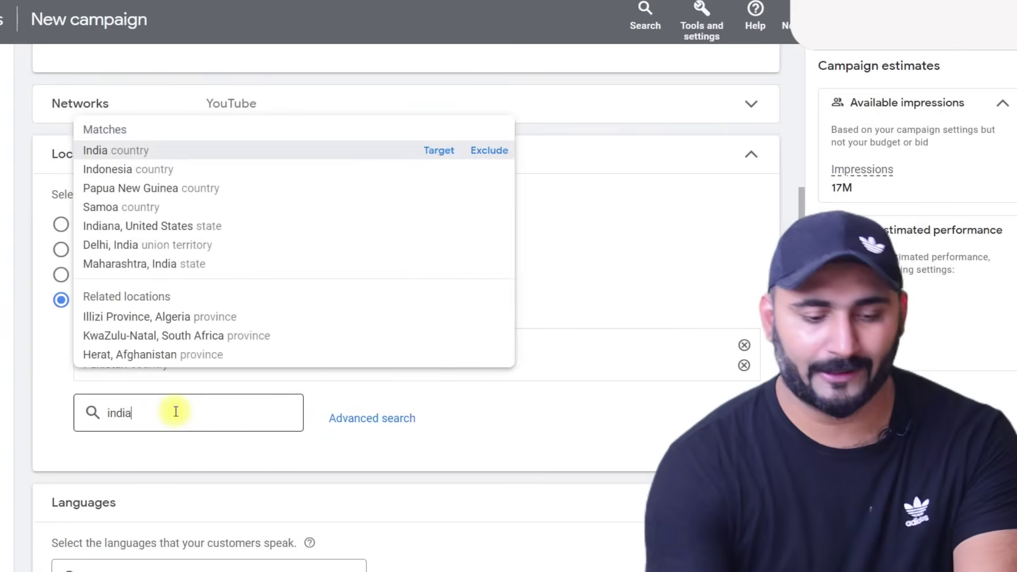
left_click(127, 151)
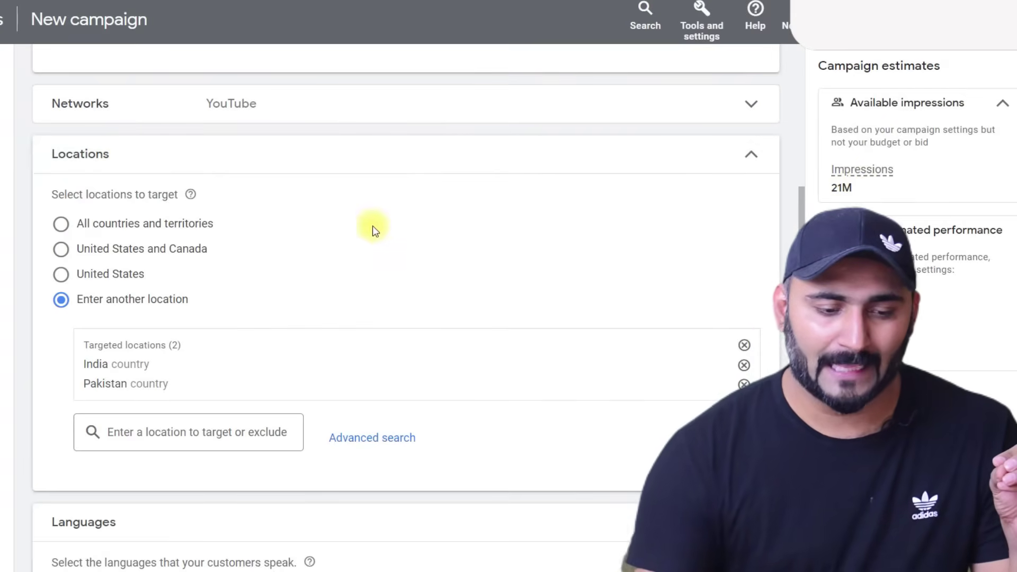
Add Hindi to the languages the campaign's customers speak and clear the language search
scroll(381, 192, "down", 4)
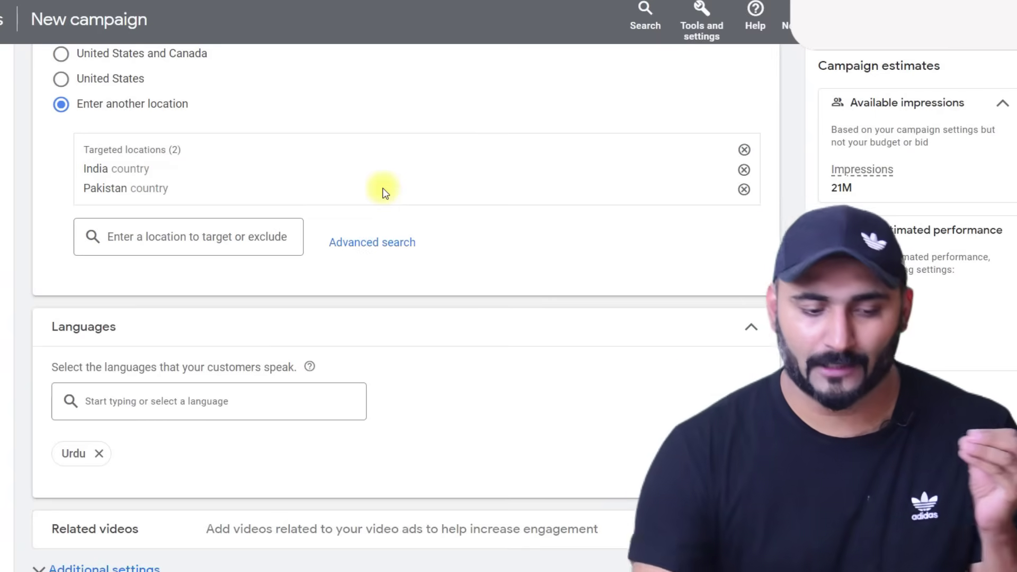
scroll(382, 201, "down", 2)
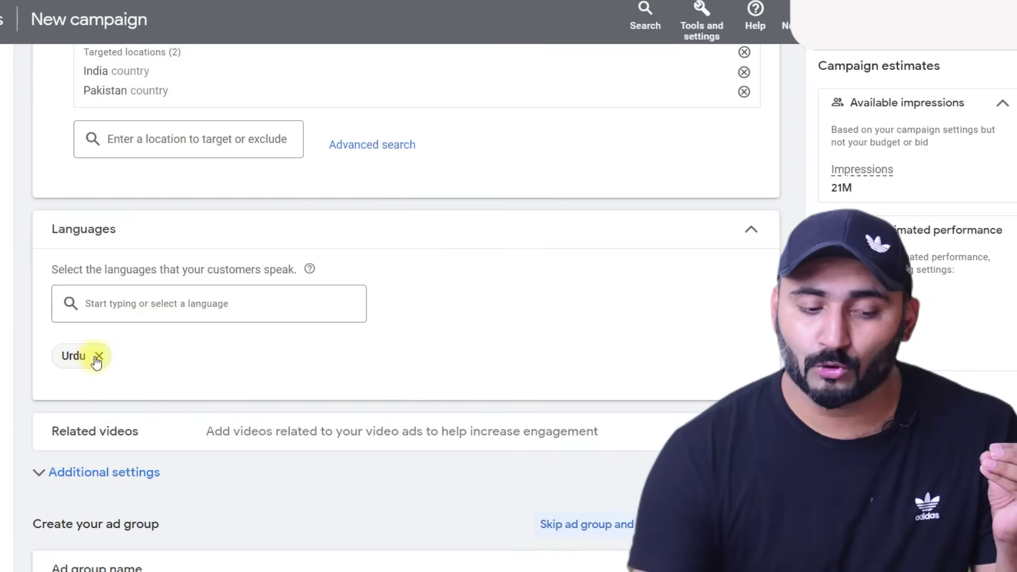
left_click(111, 303)
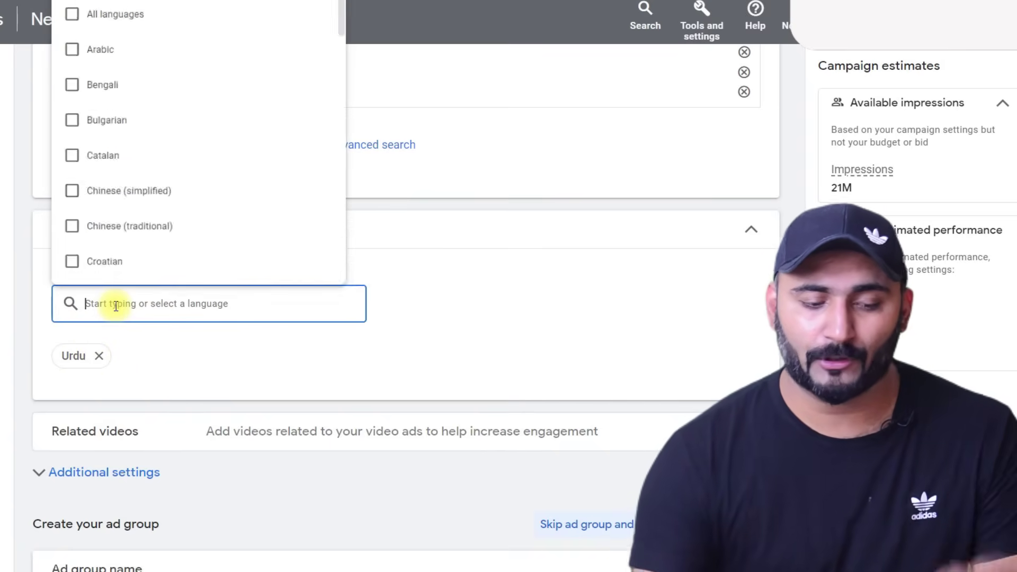
type("hin")
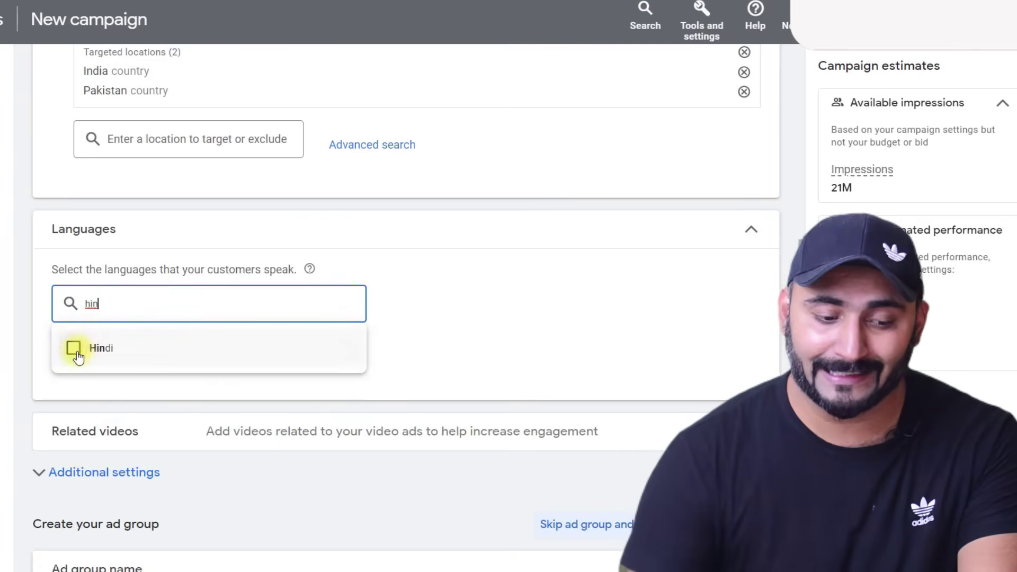
left_click(74, 349)
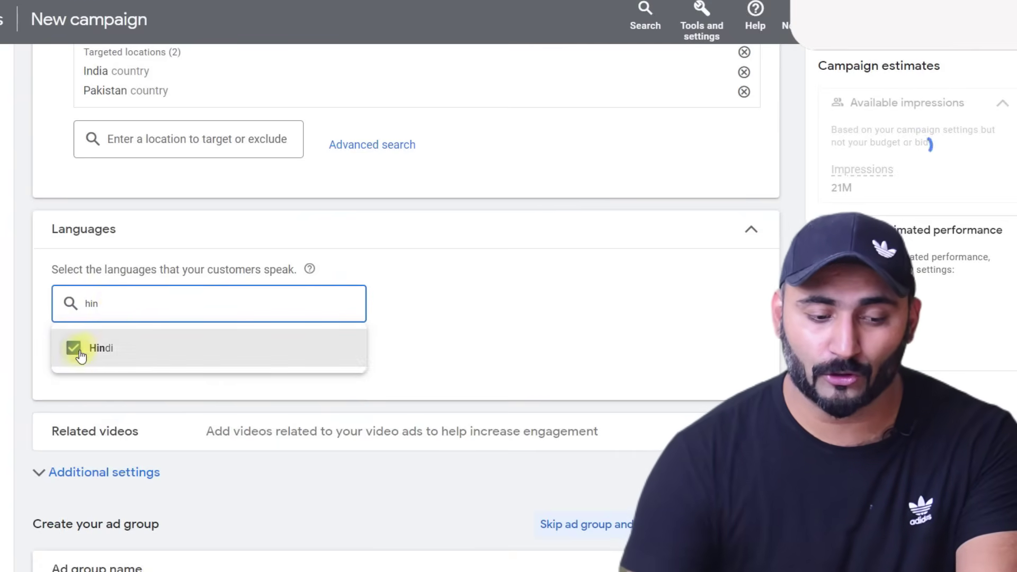
left_click(455, 290)
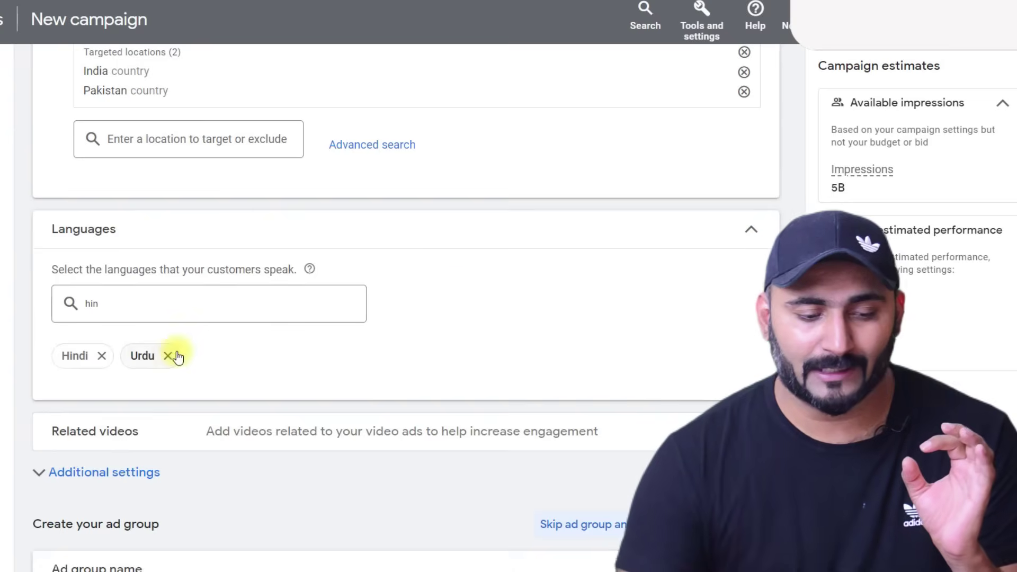
left_click(74, 303)
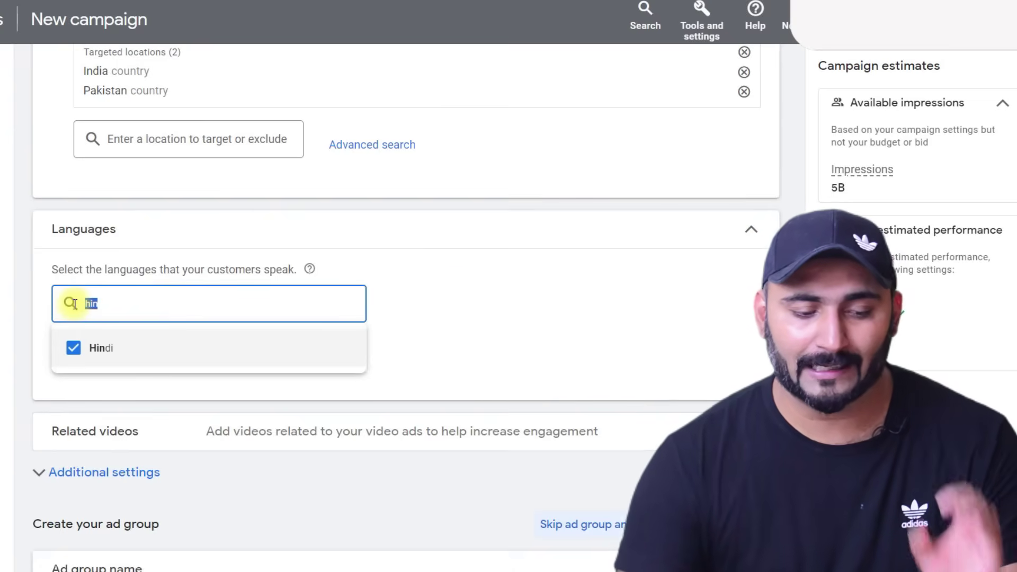
key("BackSpace")
left_click(192, 357)
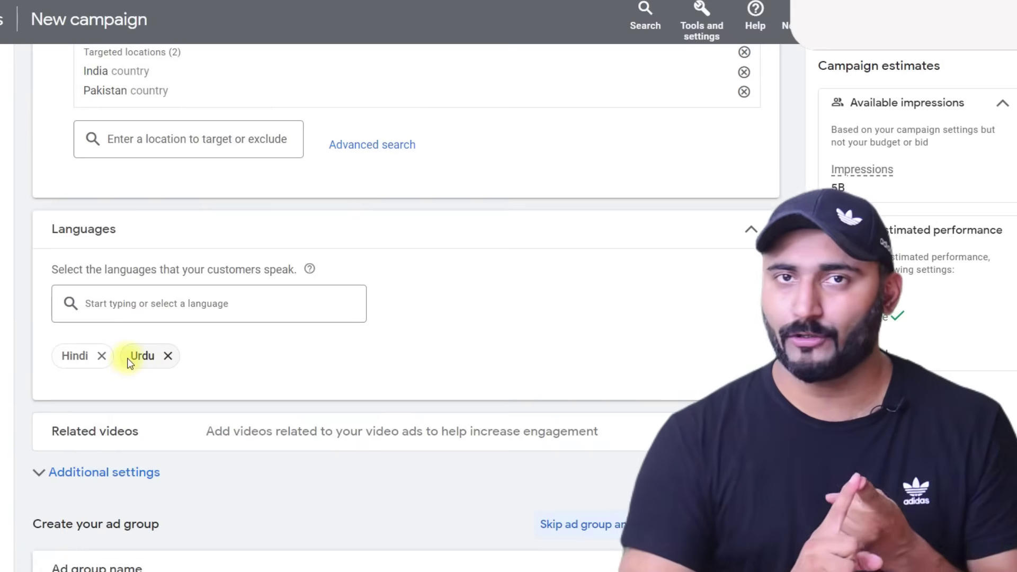
Expand the related videos settings and start adding videos related to the ad
left_click(226, 431)
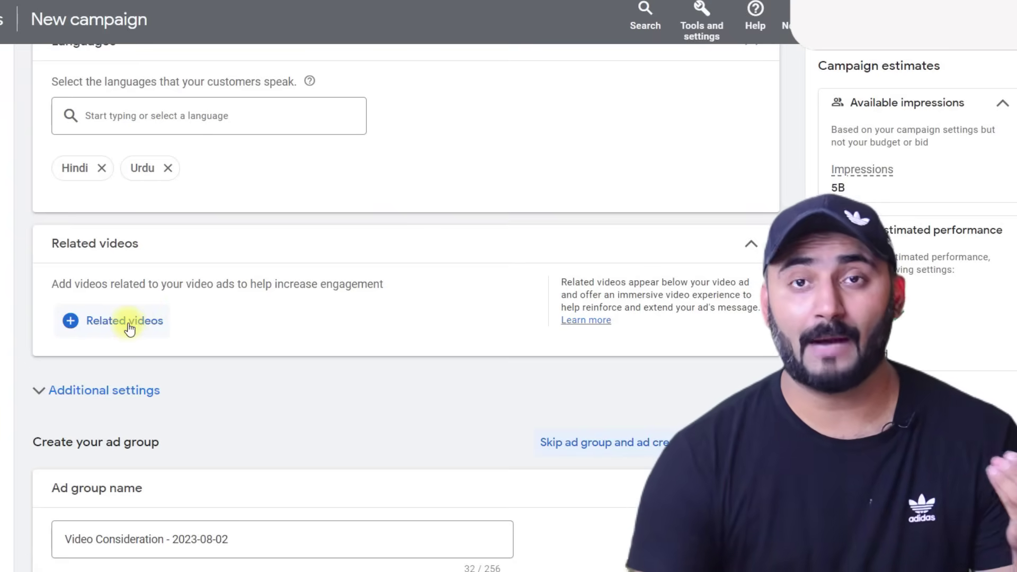
left_click(127, 322)
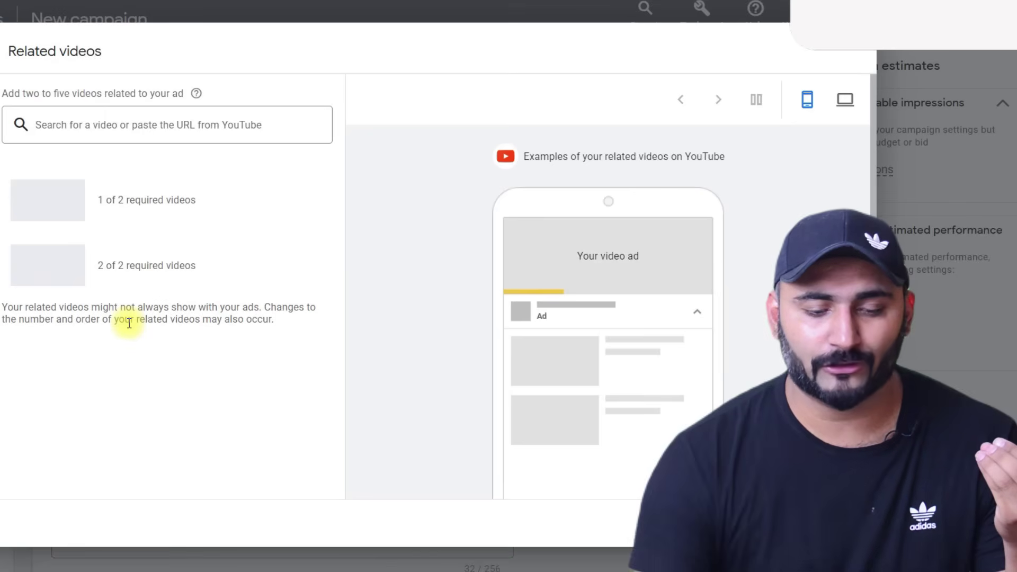
Copy the YouTube share link of "Copy Paste Work: How to Earn Money Online in Pakistan" and add it as the first related video
scroll(439, 162, "down", 3)
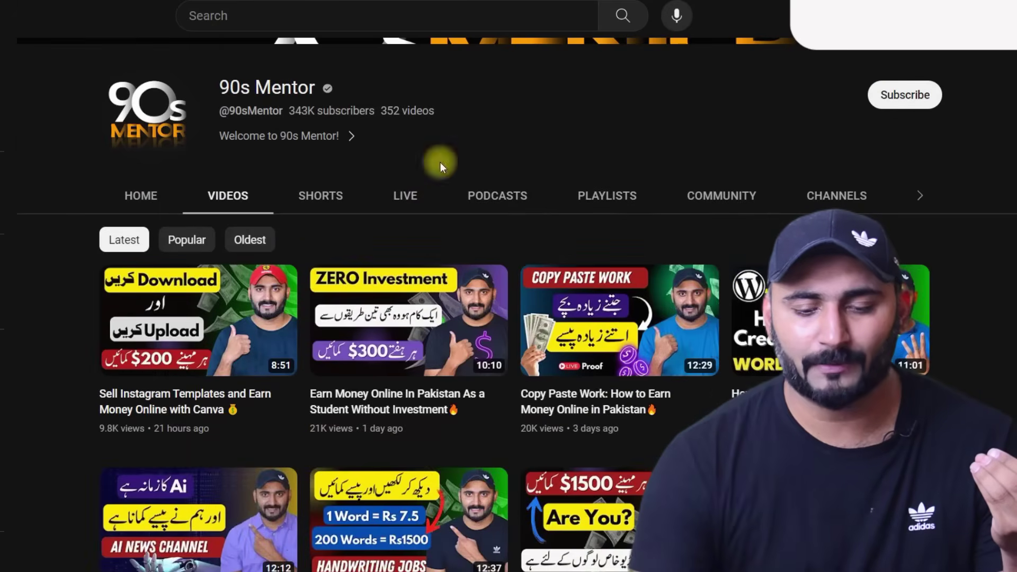
mouse_move(602, 320)
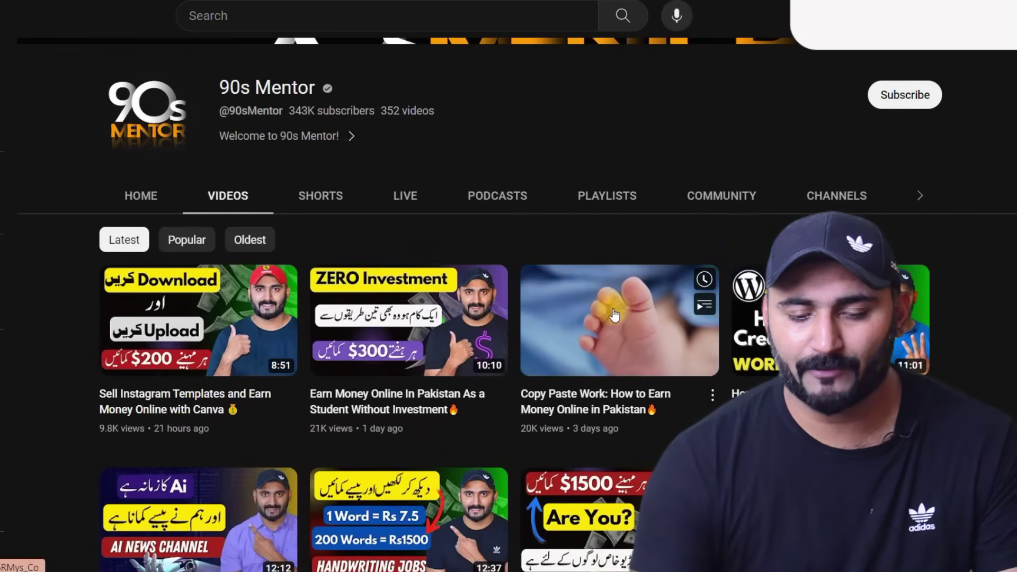
right_click(628, 300)
left_click(711, 400)
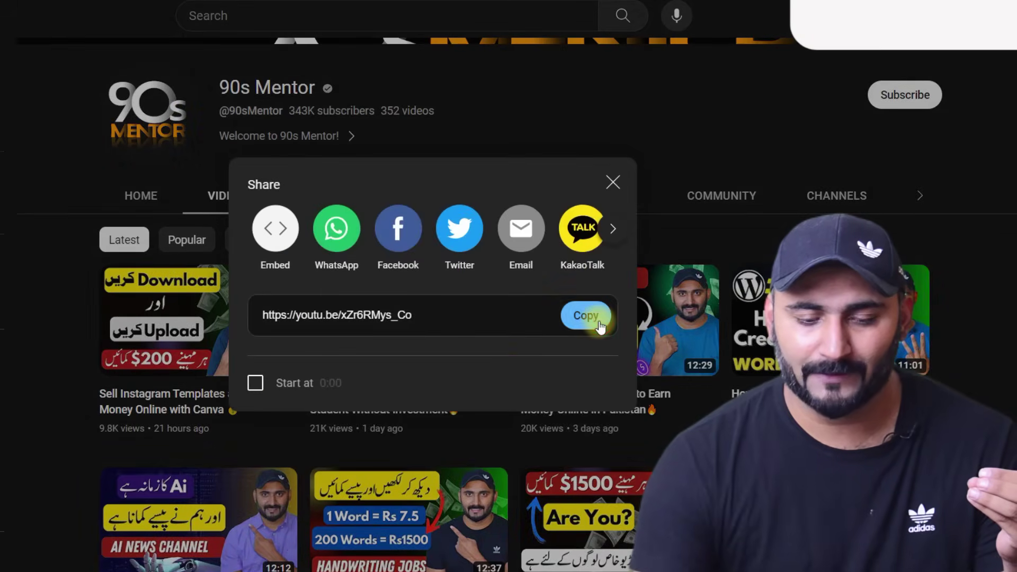
left_click(584, 316)
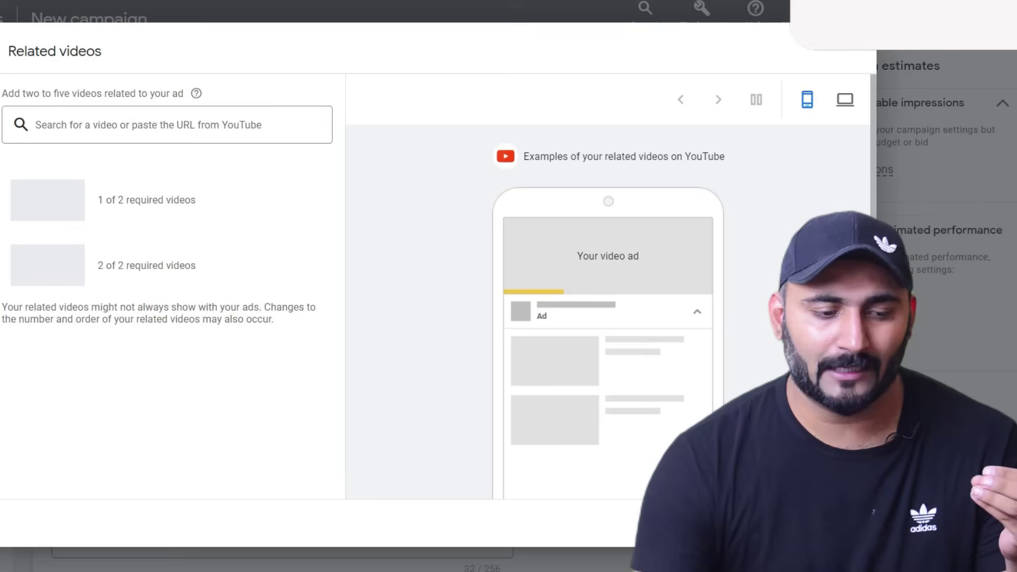
left_click(78, 122)
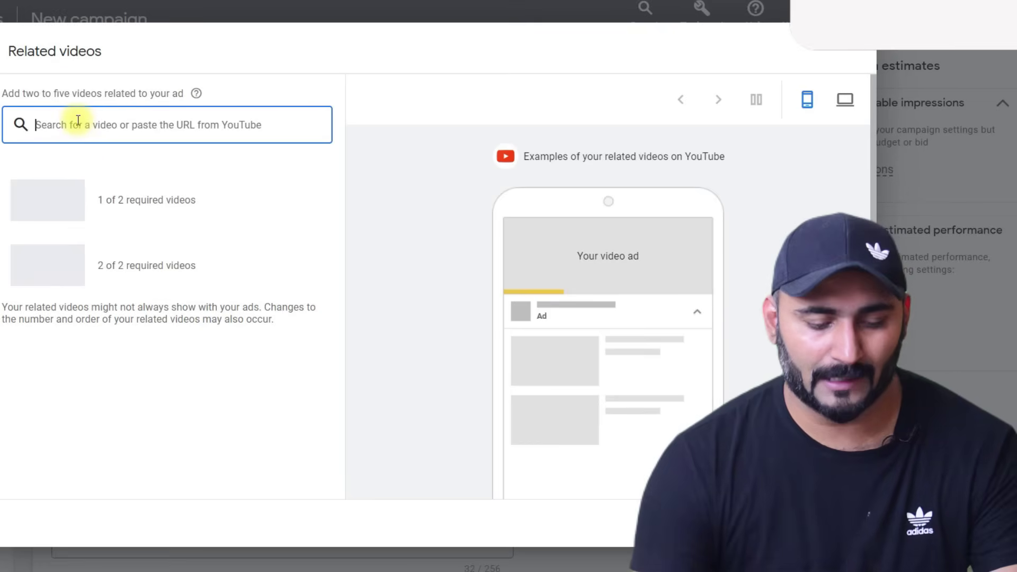
key("ctrl+v")
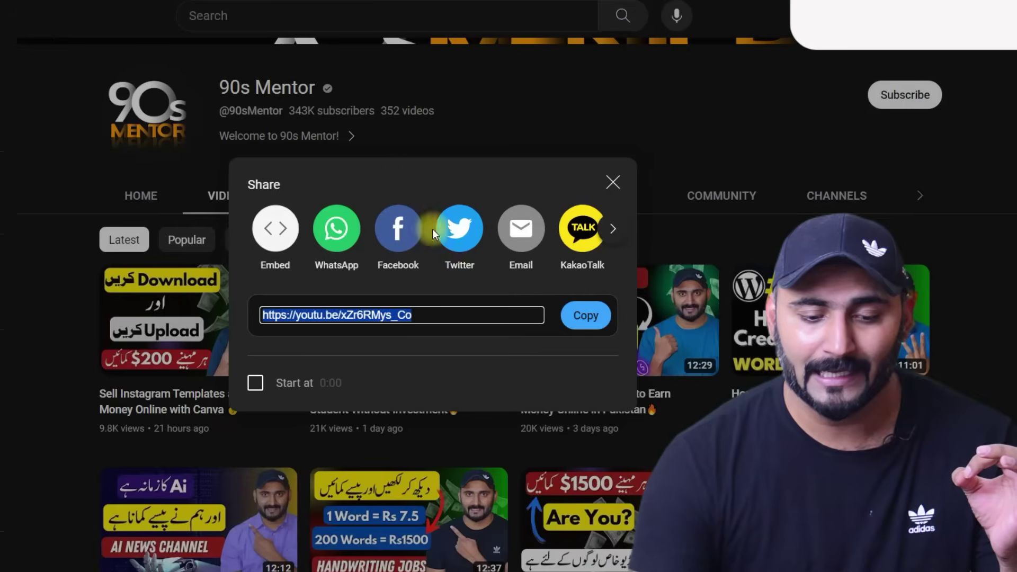
Add "Parhe Likhe Ho? | 5 Best Platforms for Online Tutors to Make Money" as the second related video by its YouTube link and save
left_click(609, 227)
left_click(615, 180)
scroll(663, 265, "down", 5)
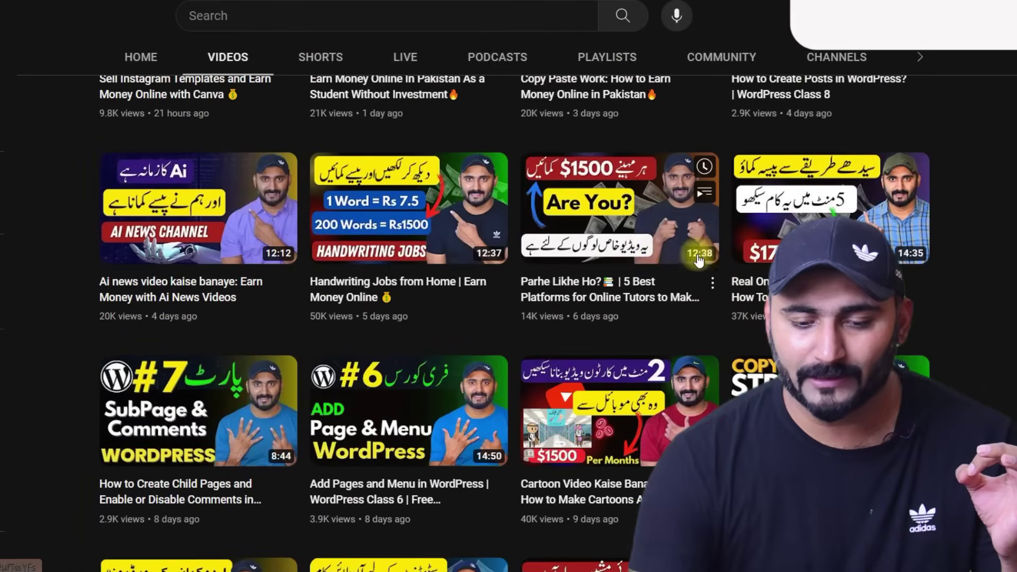
left_click(712, 283)
left_click(752, 376)
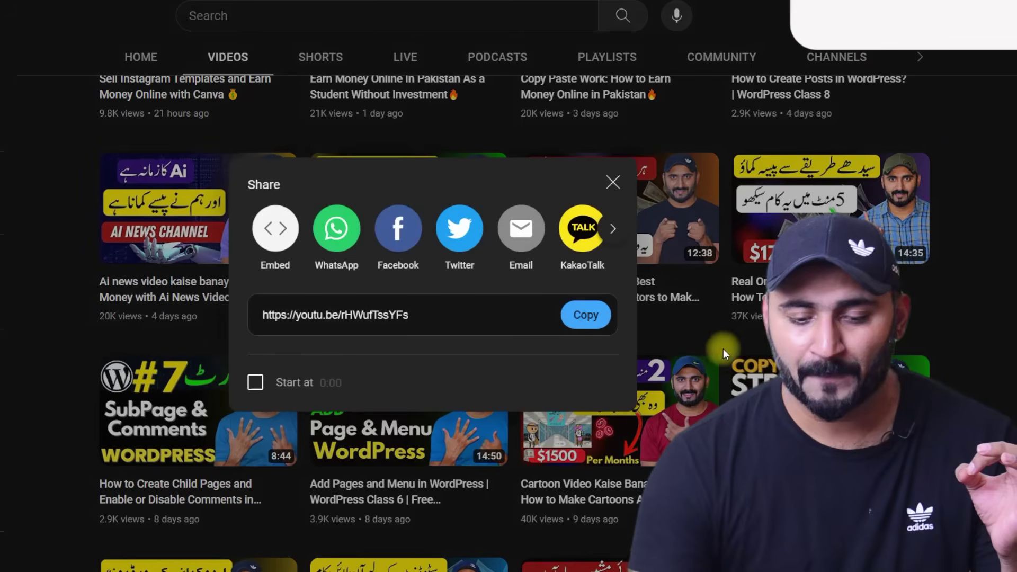
left_click(585, 319)
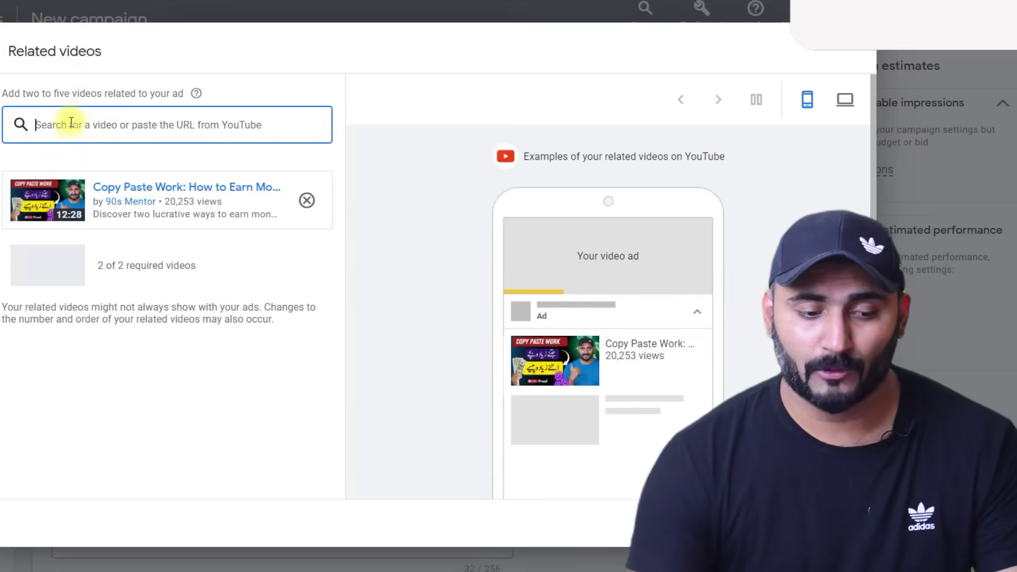
key("ctrl+v")
left_click(186, 164)
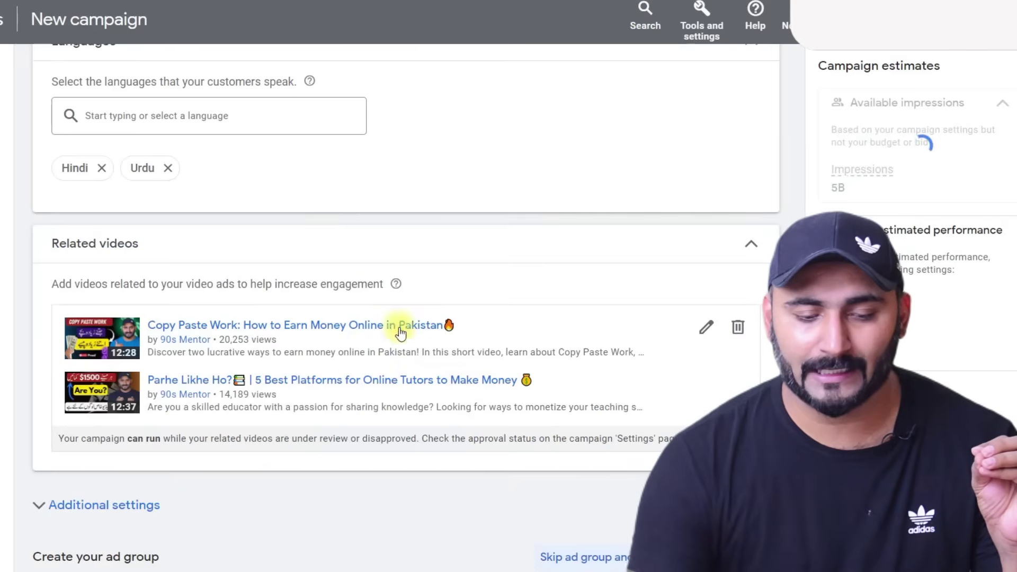
In the additional settings, set specific device targeting that excludes TV screens and tablets, keeping computers and mobile phones
scroll(368, 363, "down", 7)
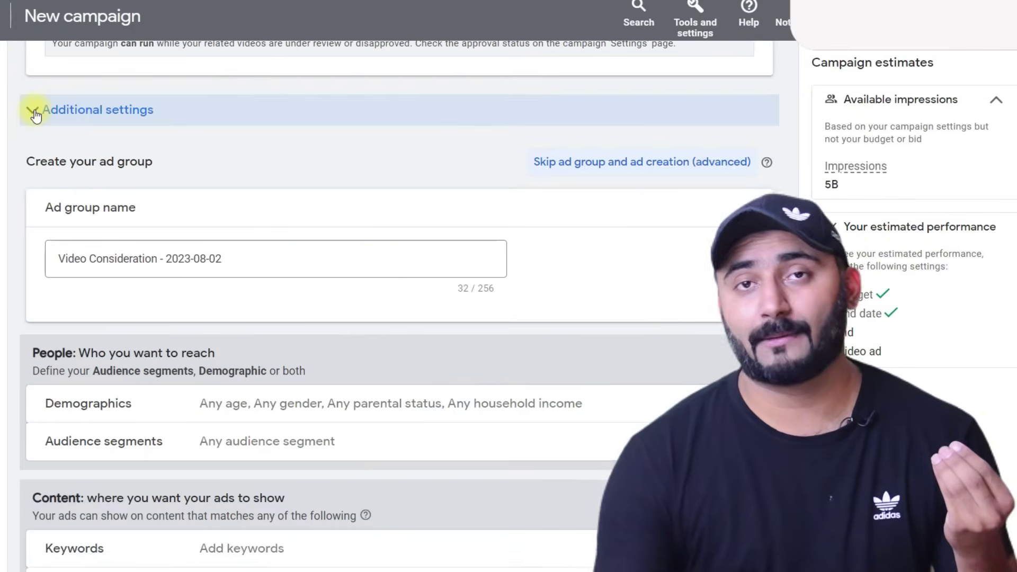
left_click(34, 111)
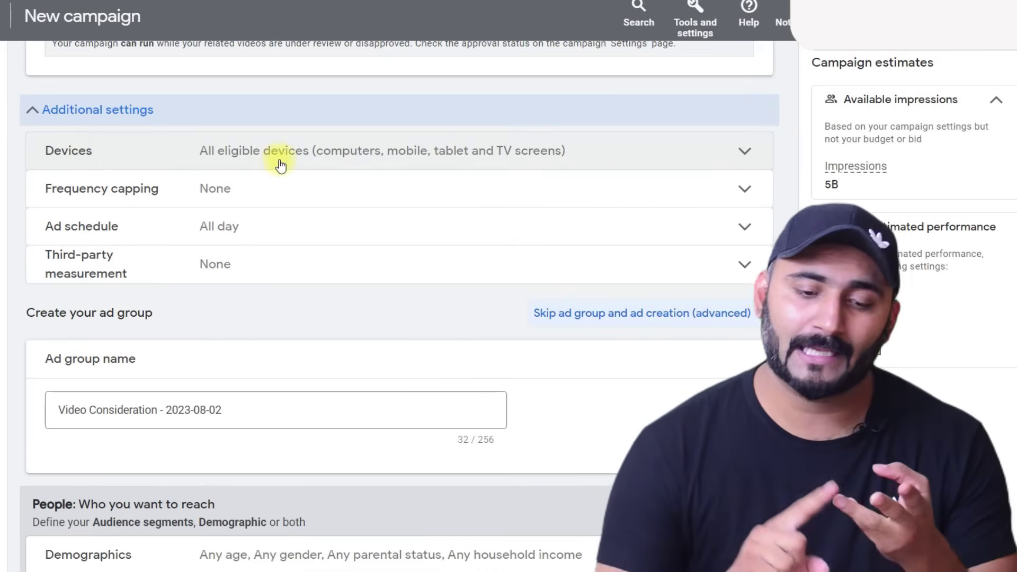
left_click(748, 152)
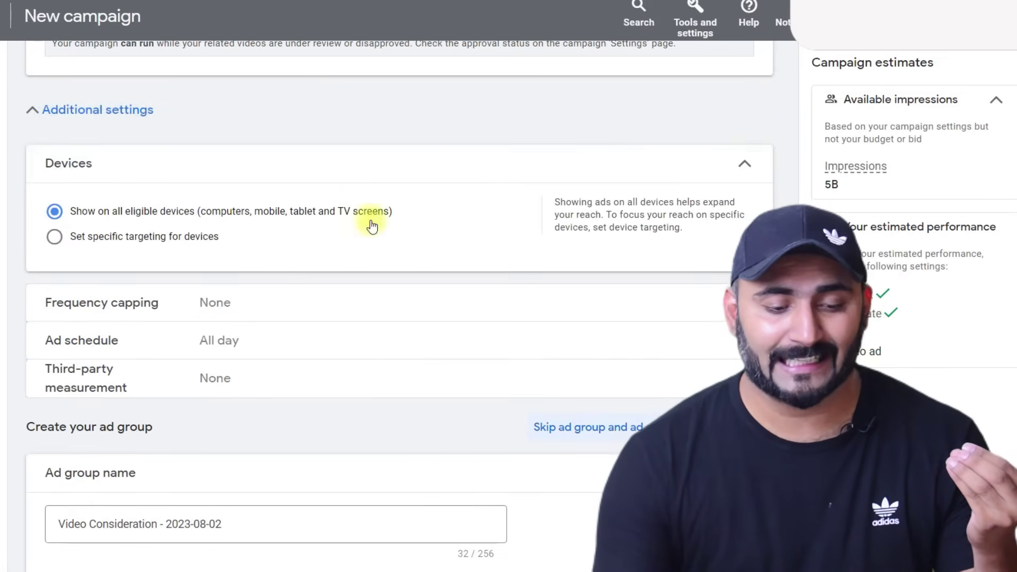
left_click(103, 241)
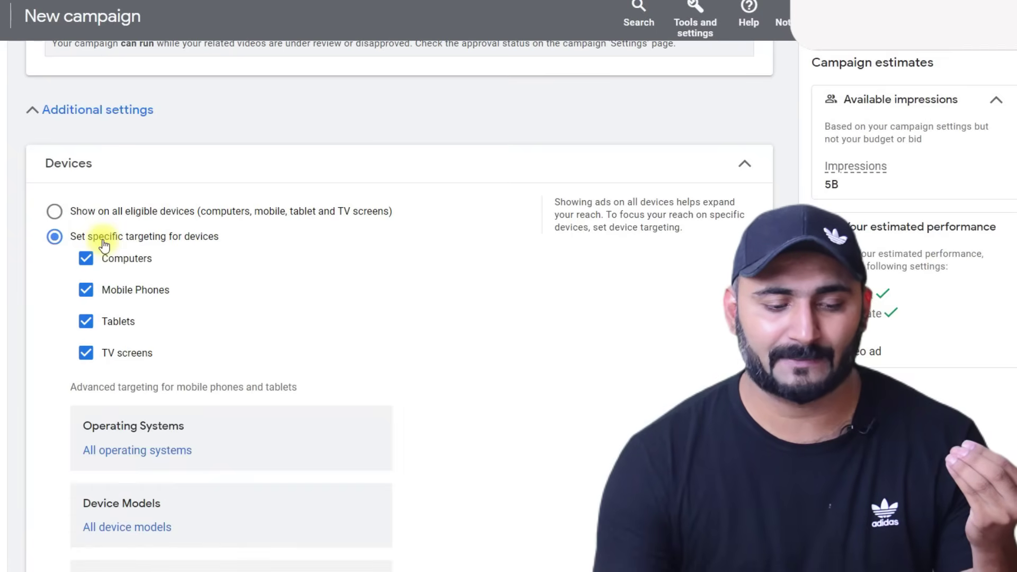
left_click(87, 354)
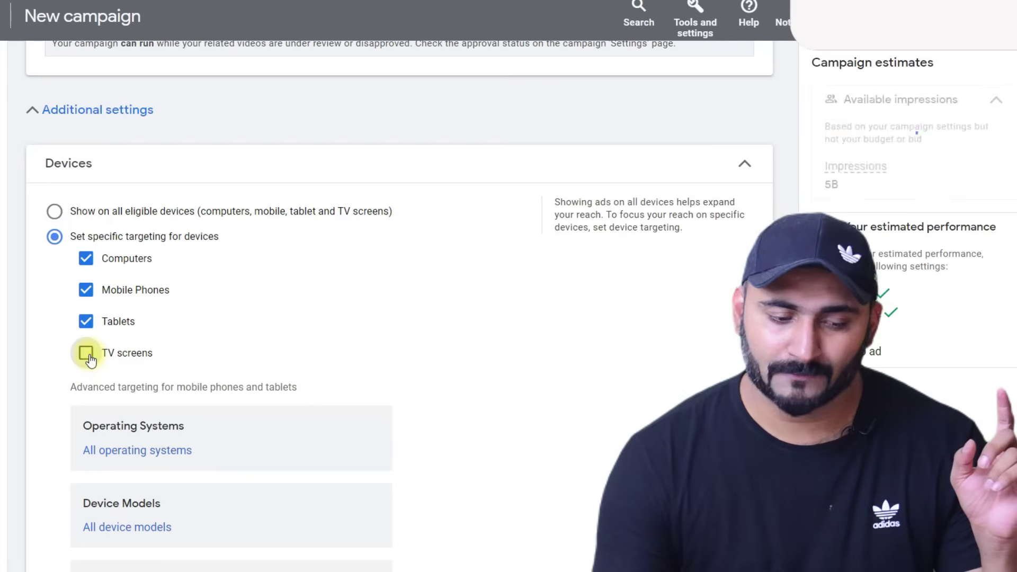
left_click(88, 325)
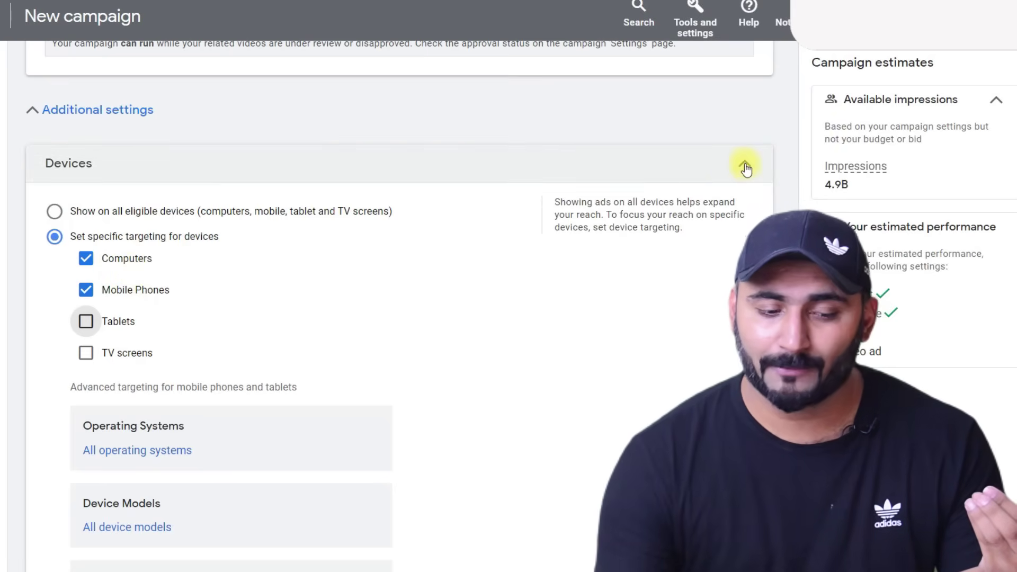
left_click(745, 166)
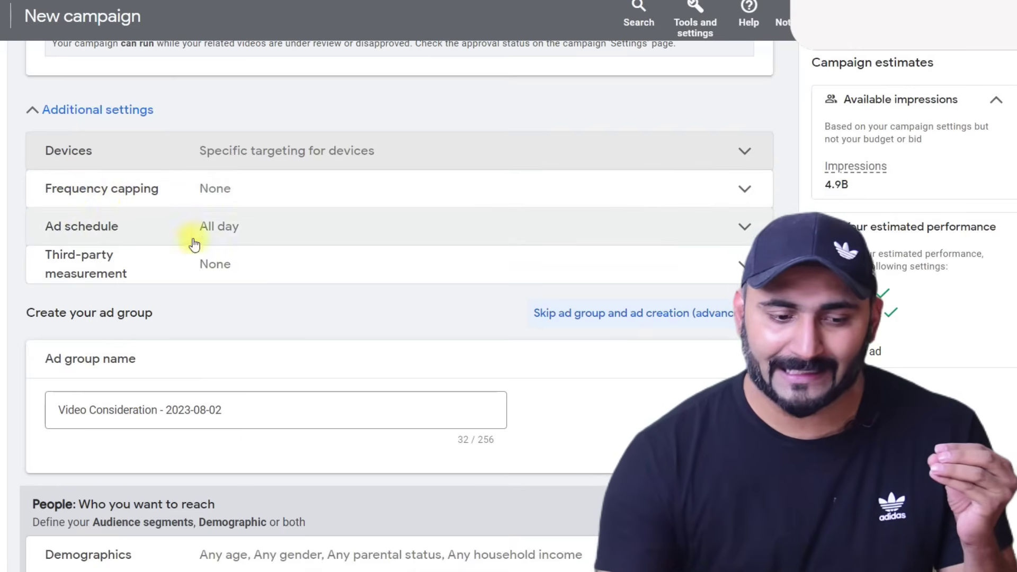
Set the ad schedule to run on all days from 18:00 to 23:45
left_click(222, 231)
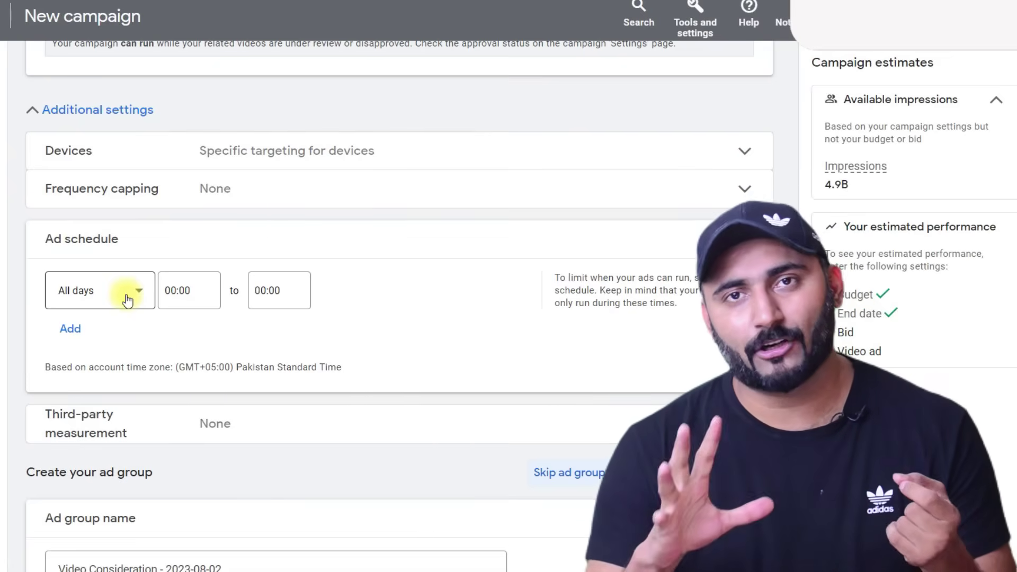
left_click(127, 300)
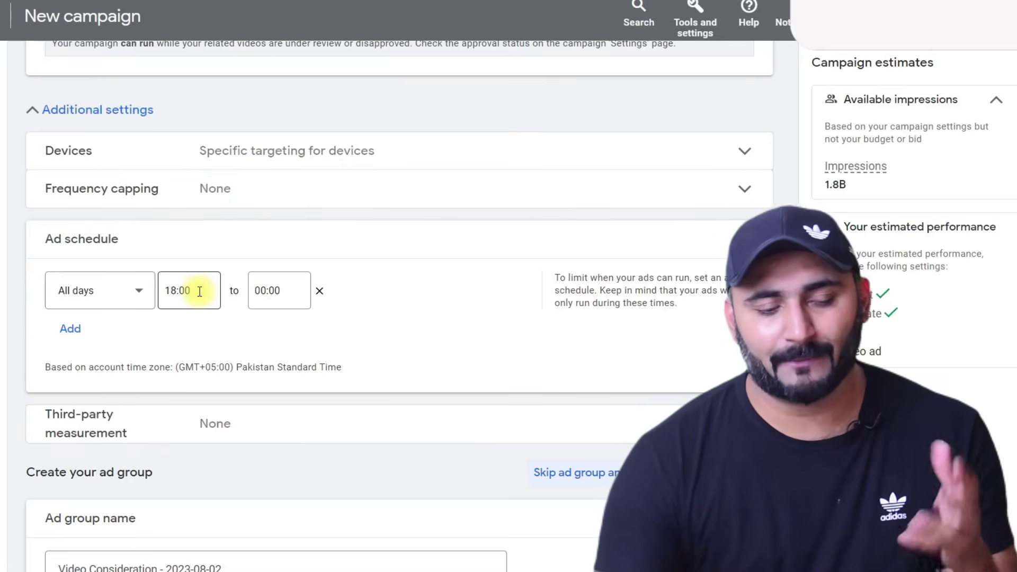
left_click(274, 292)
left_click(272, 246)
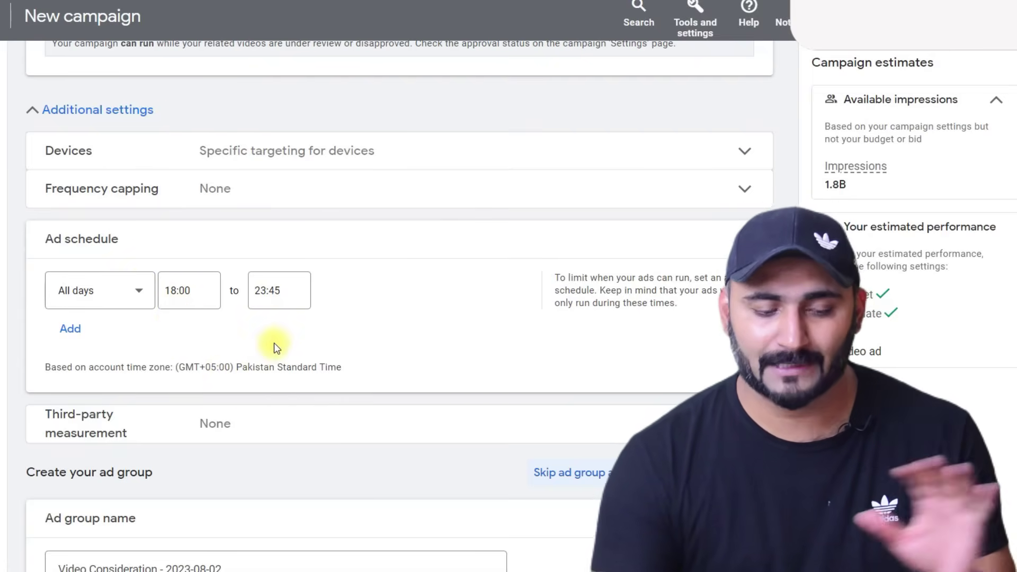
left_click(740, 240)
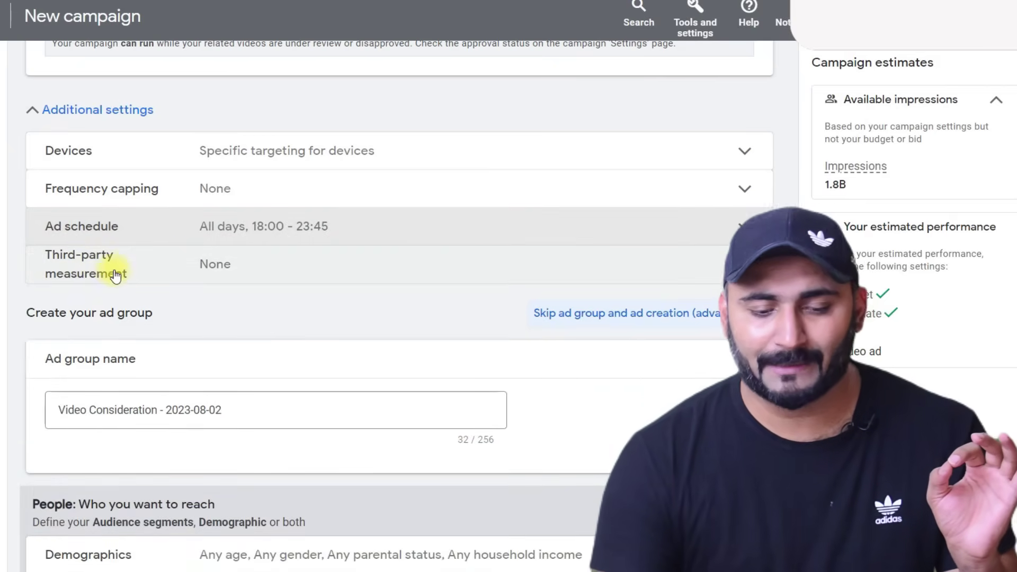
Rename the ad group as "1st YouTube promotion"
scroll(122, 262, "down", 3)
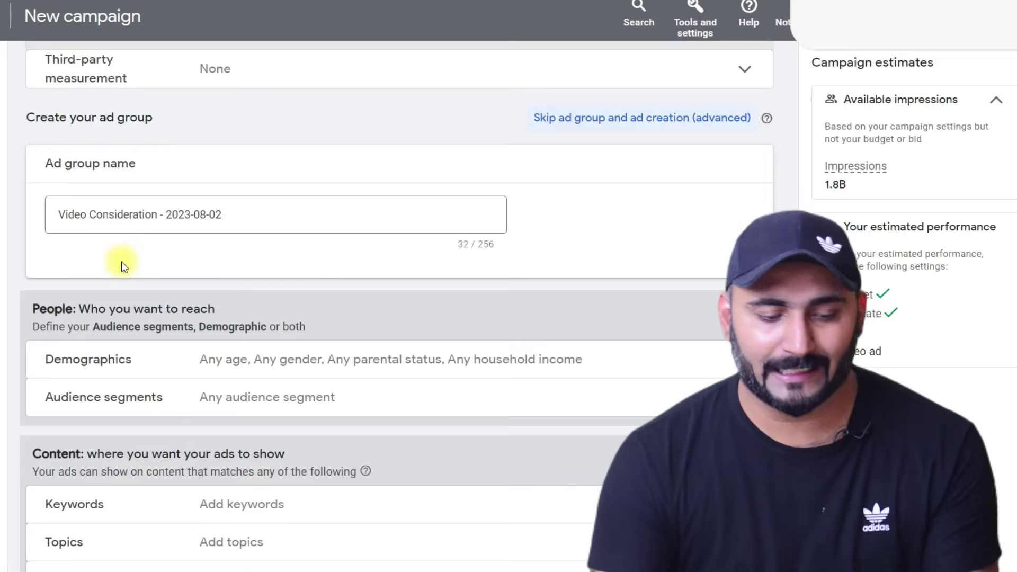
left_click_drag(250, 215, 102, 209)
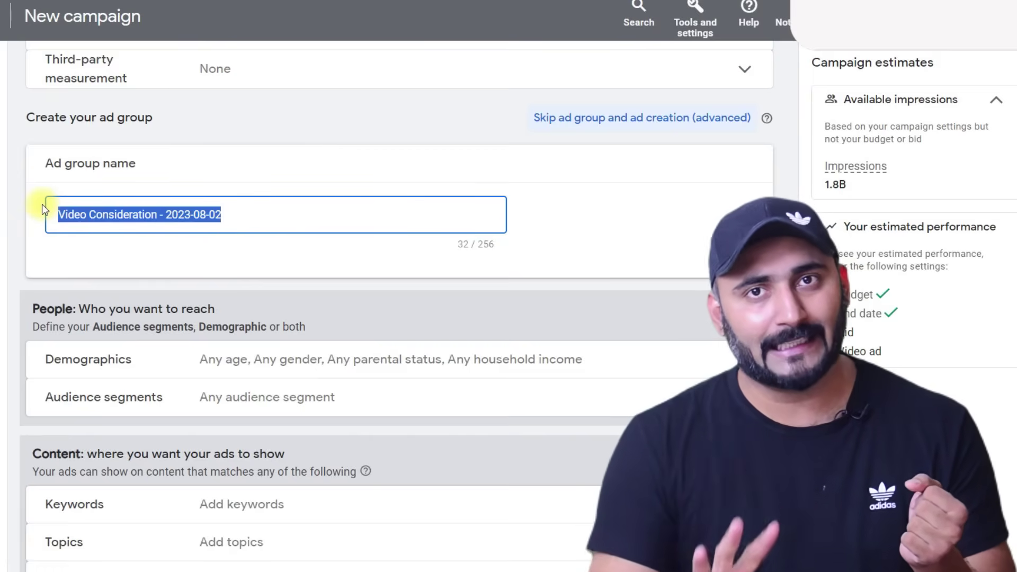
type("1")
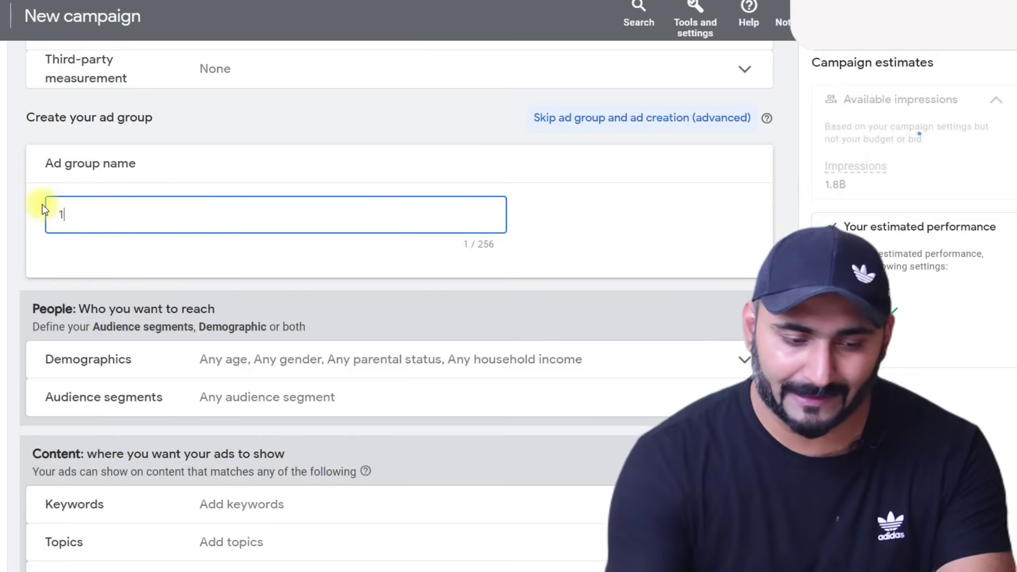
type("st youtube promotion")
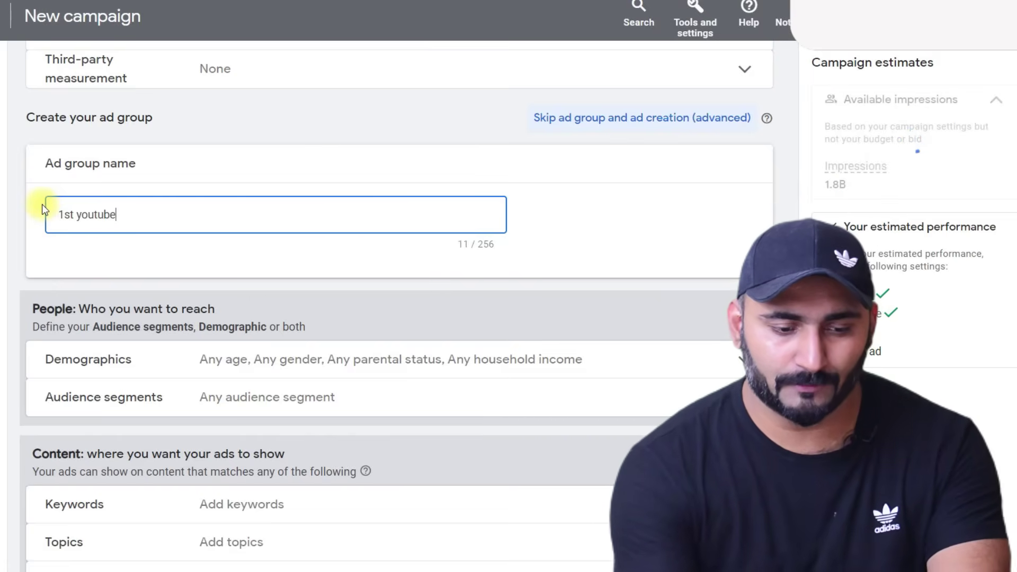
Open the ad group's demographic targeting and exclude the Unknown gender
scroll(210, 172, "down", 2)
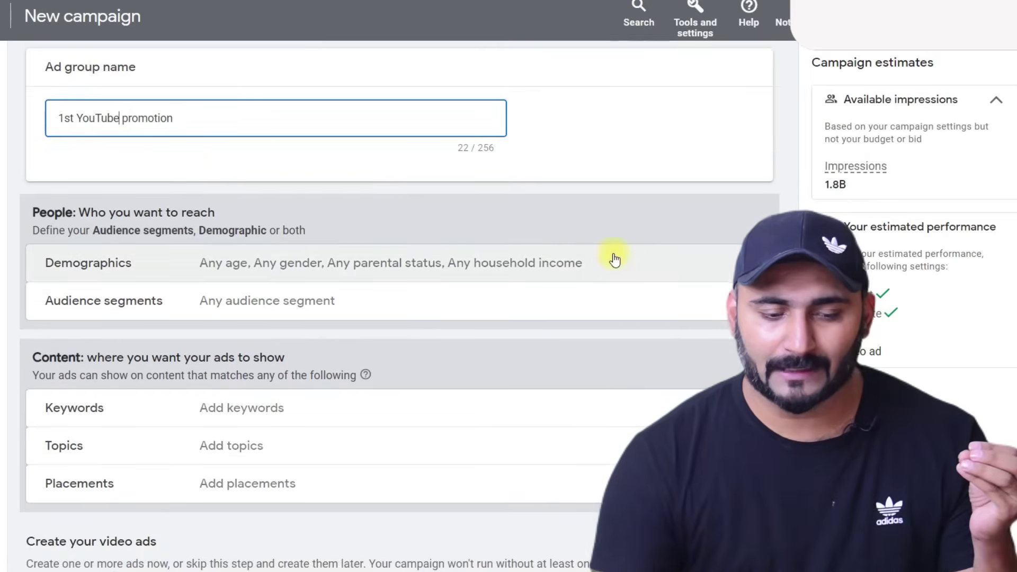
left_click(740, 263)
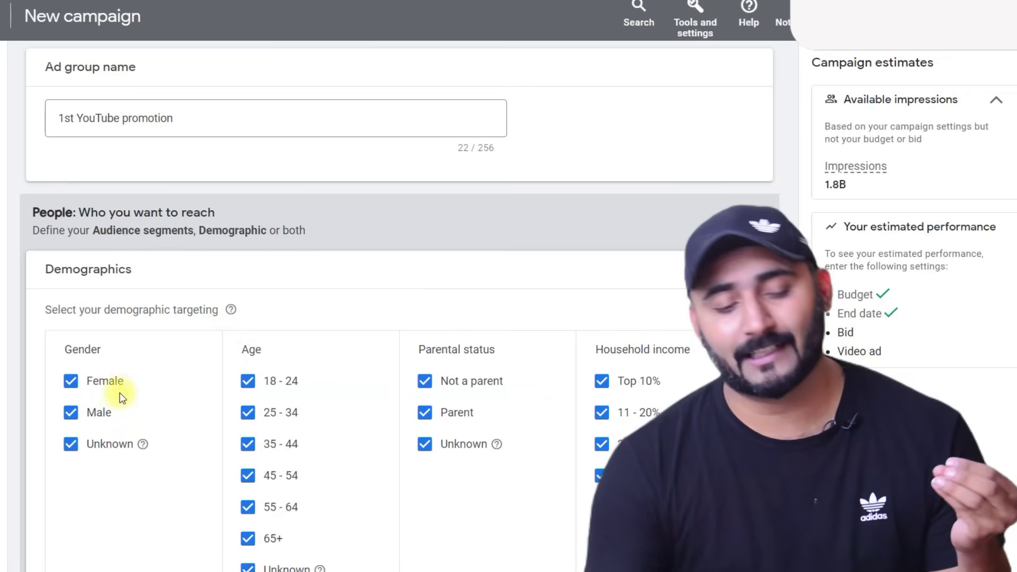
left_click(72, 446)
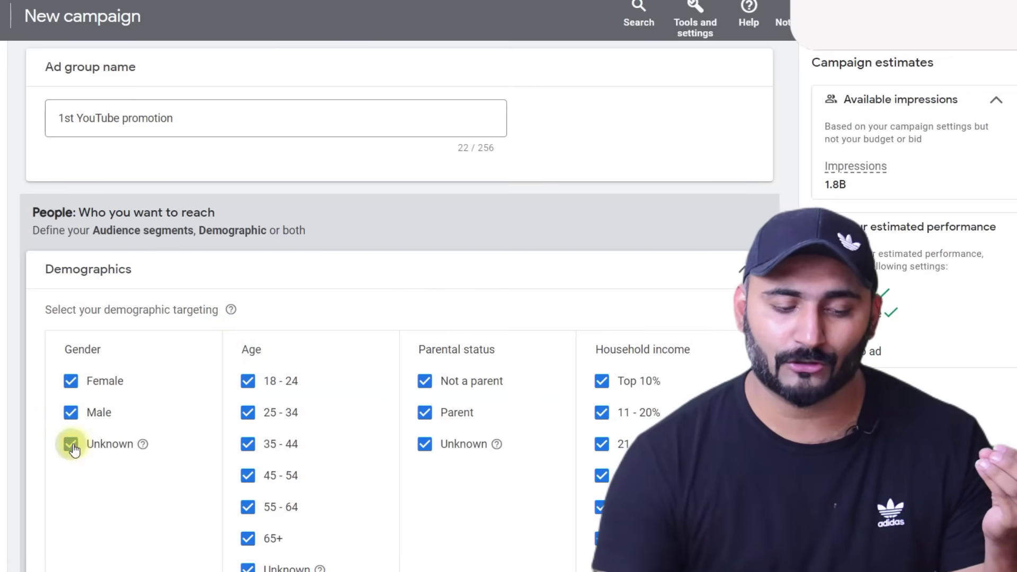
Limit the targeted ages to 18 - 24 and 25 - 34 by excluding all older groups and Unknown, and close the demographics settings
scroll(272, 416, "down", 3)
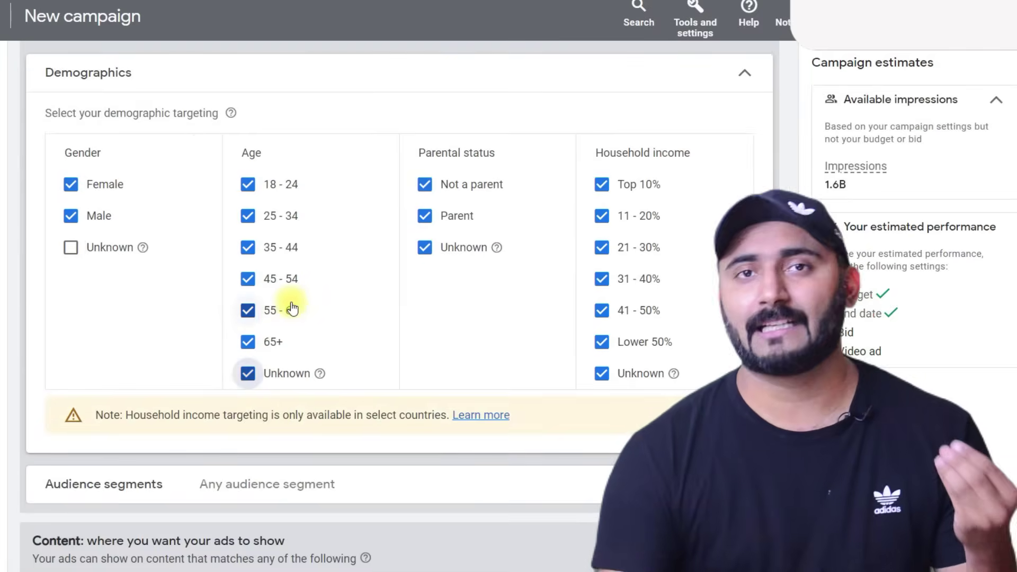
left_click(248, 374)
left_click(248, 342)
left_click(249, 311)
left_click(248, 278)
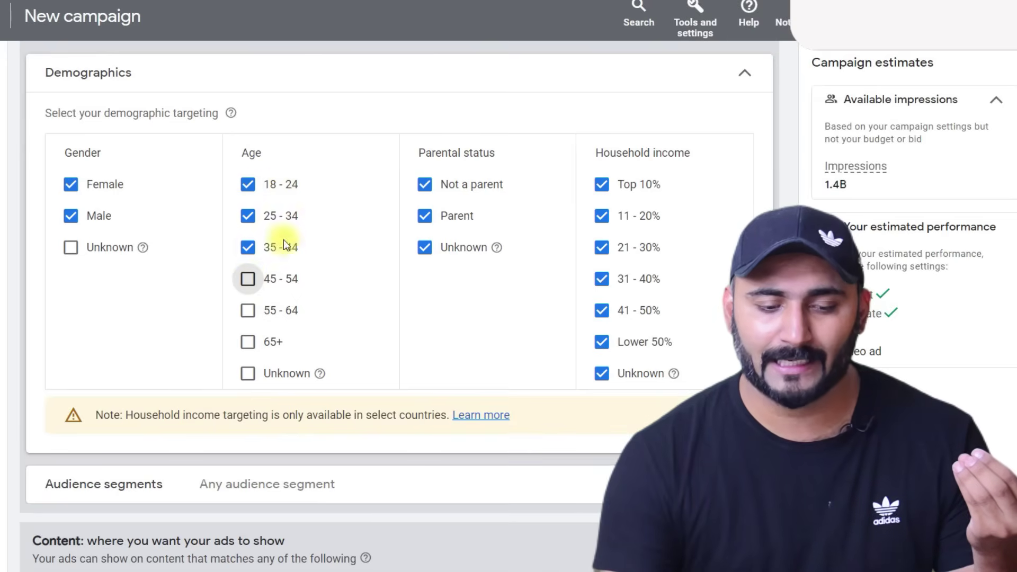
left_click(247, 247)
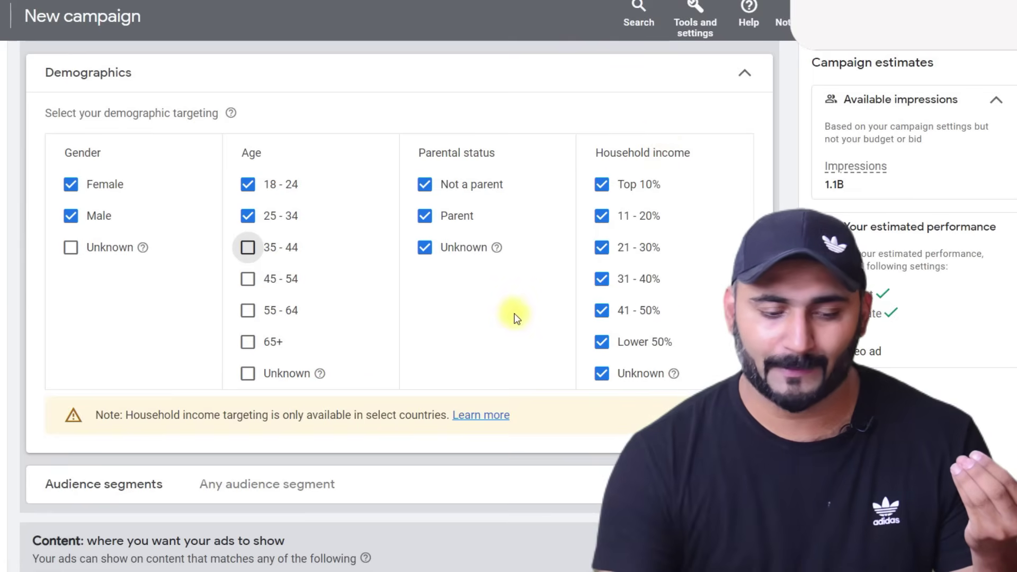
scroll(500, 307, "down", 3)
scroll(527, 302, "up", 3)
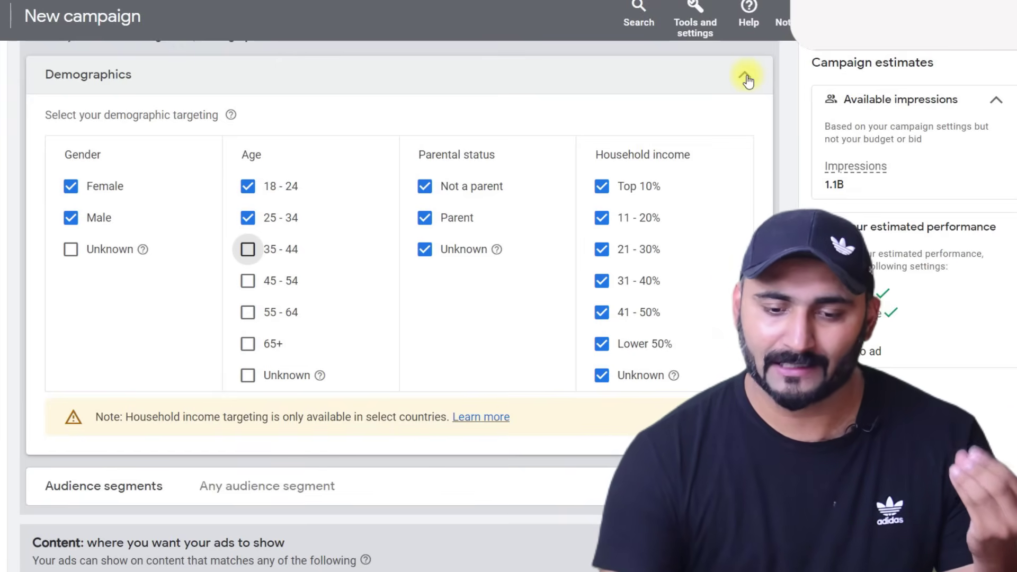
left_click(747, 80)
Add the ad group's content keywords "how earn money online" and "make money online" on separate lines
scroll(254, 210, "up", 2)
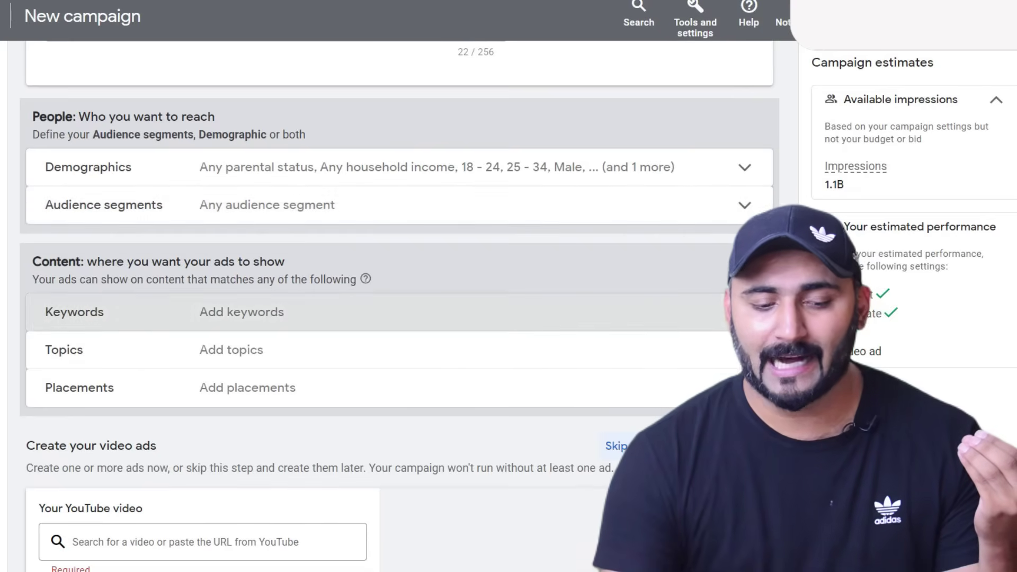
left_click(253, 316)
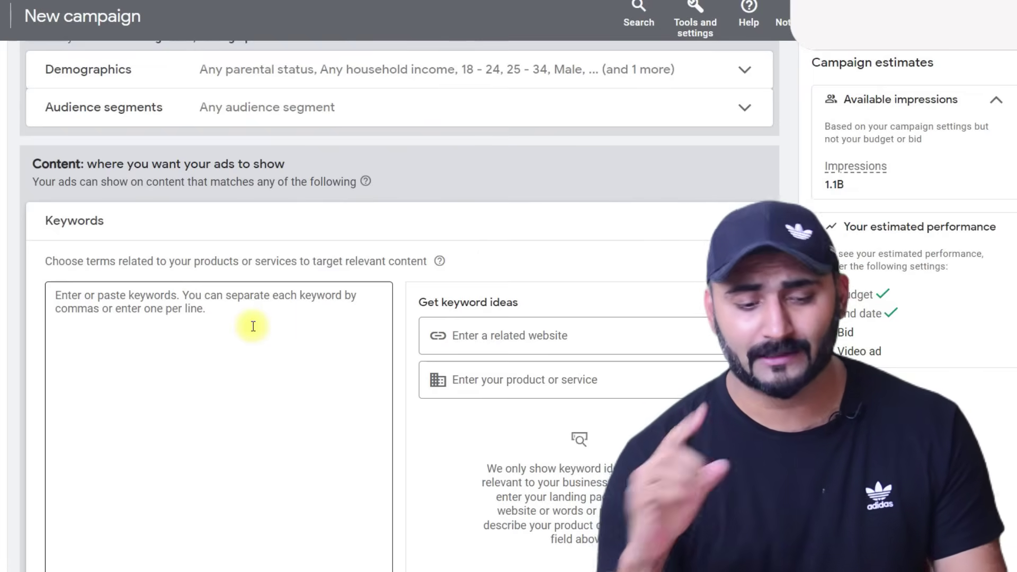
left_click(213, 305)
type("how earn money onl")
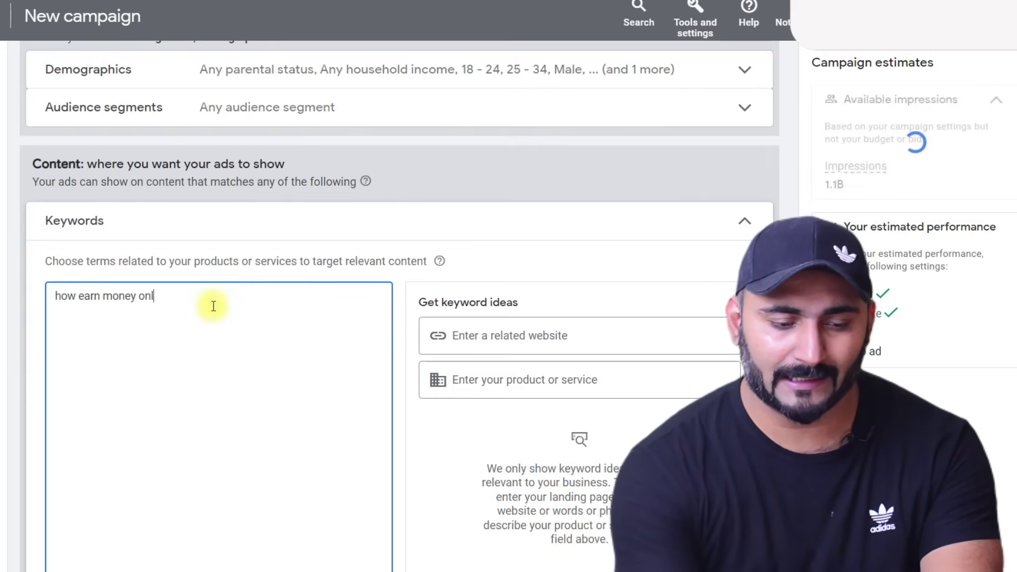
scroll(265, 305, "down", 7)
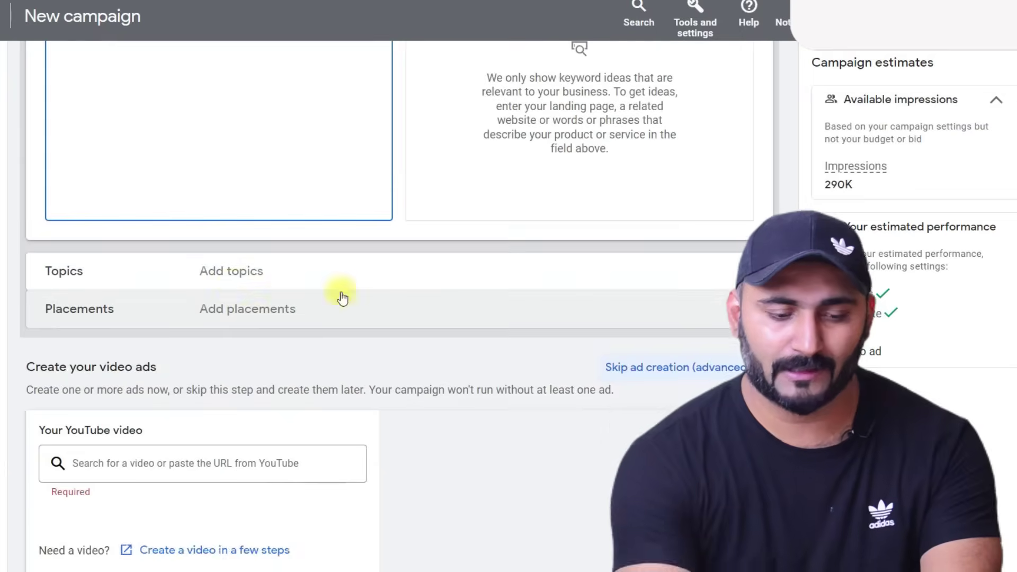
scroll(199, 279, "up", 5)
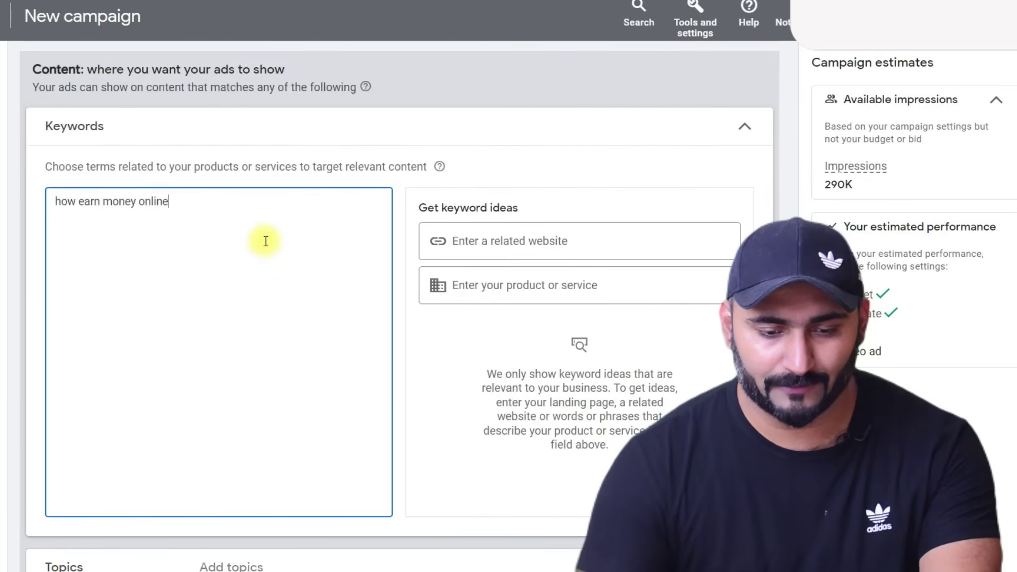
key("Return")
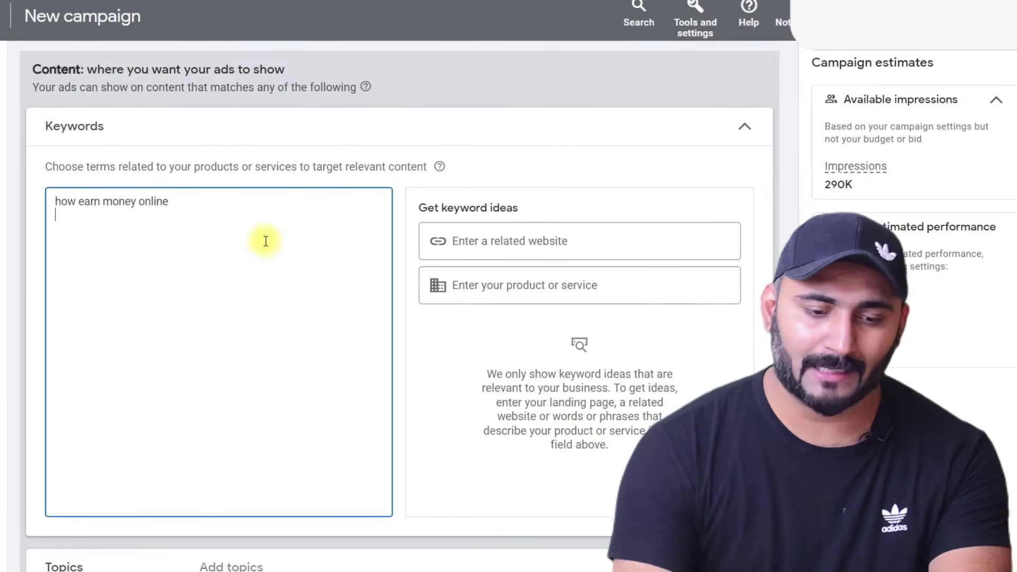
type("make money online")
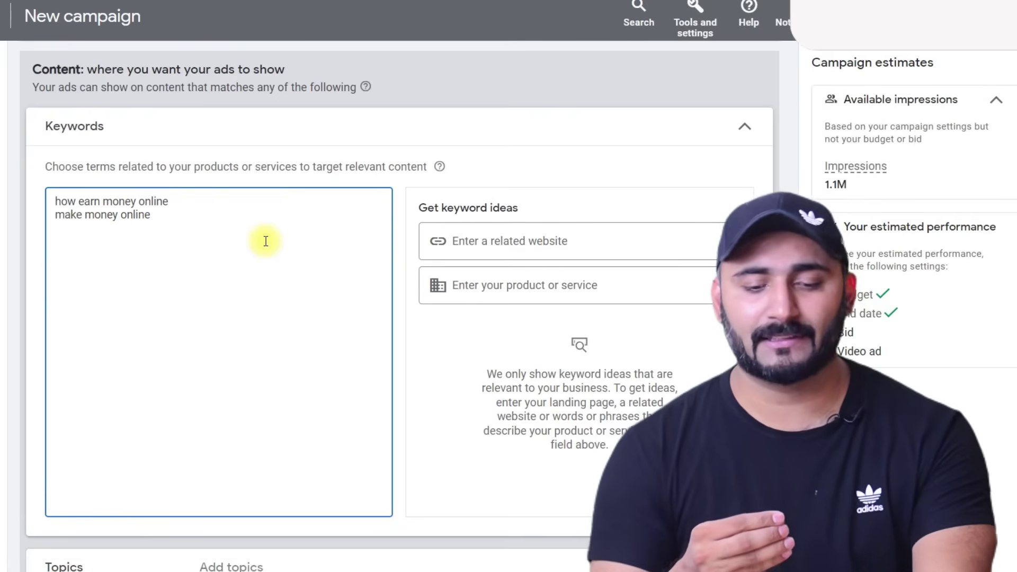
scroll(305, 228, "down", 4)
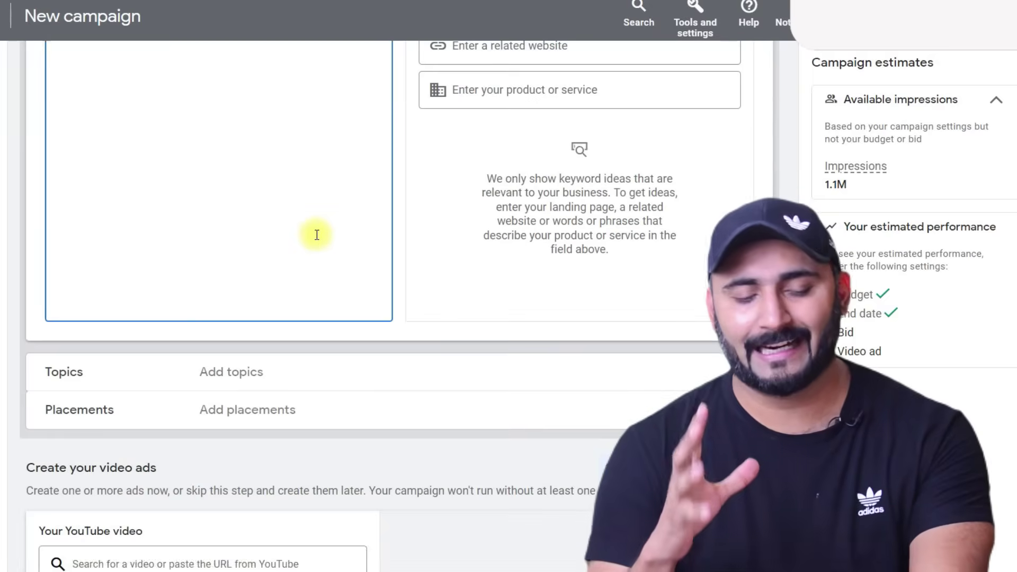
Examine the topic categories available for the ad group's content targeting, then close the topics settings with none selected
left_click(726, 372)
left_click(734, 267)
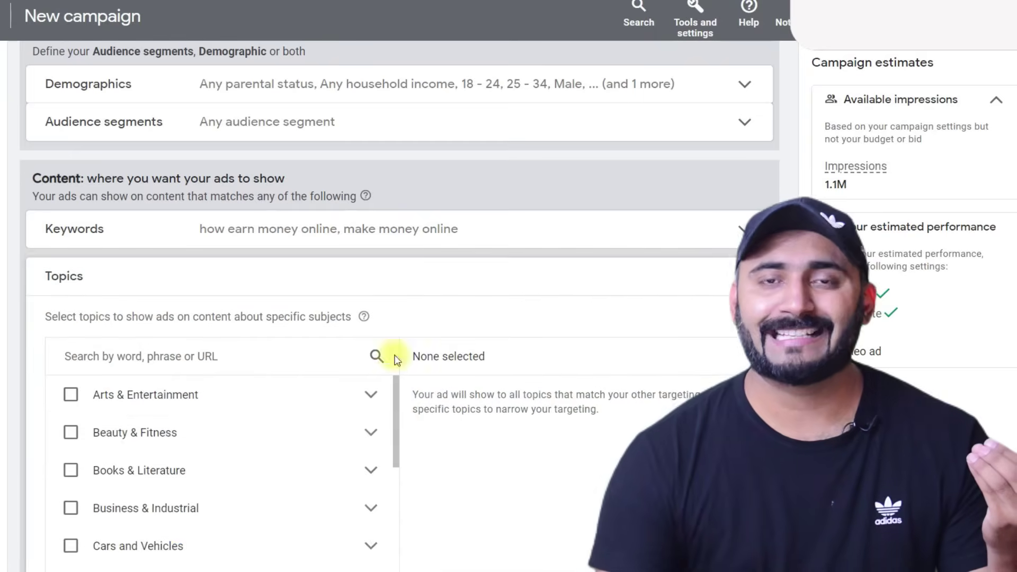
scroll(209, 430, "down", 6)
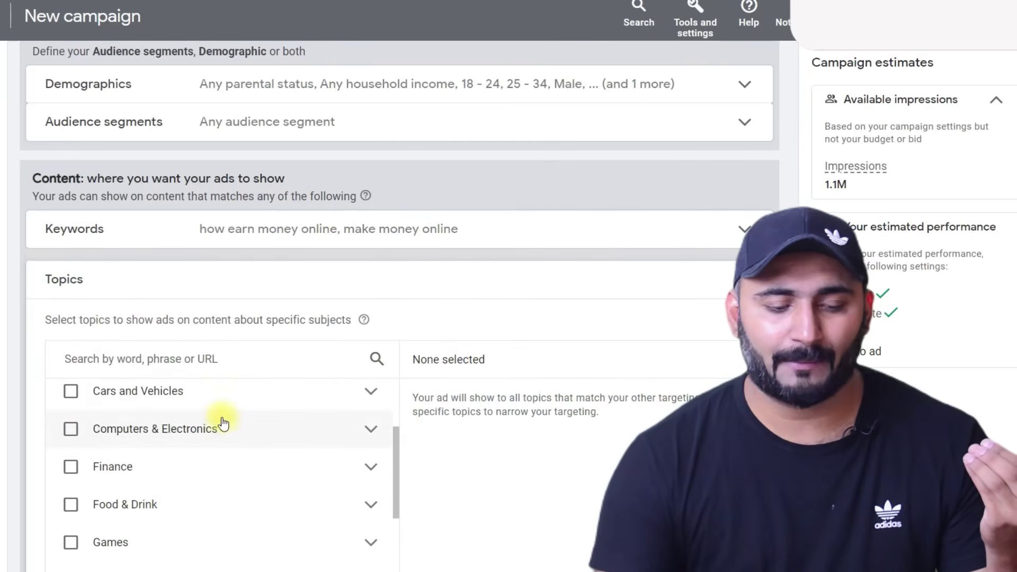
scroll(206, 454, "up", 2)
scroll(209, 455, "up", 2)
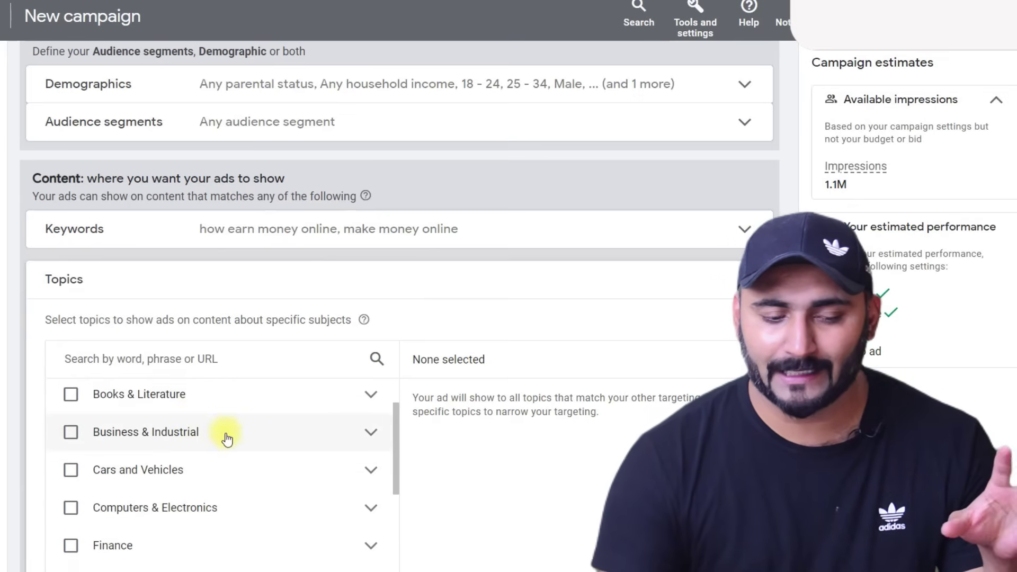
scroll(219, 440, "up", 2)
scroll(177, 438, "up", 2)
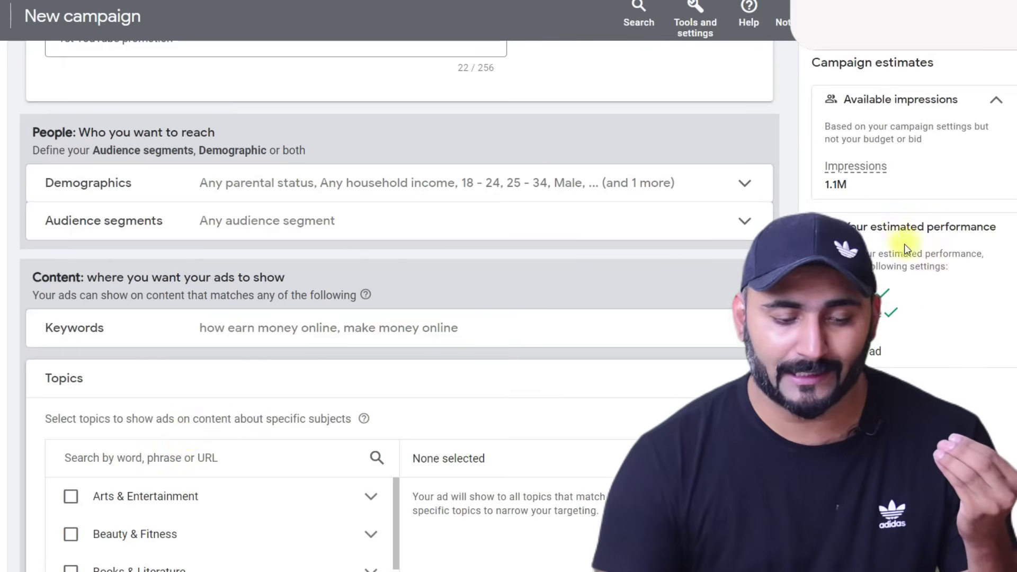
scroll(182, 449, "down", 5)
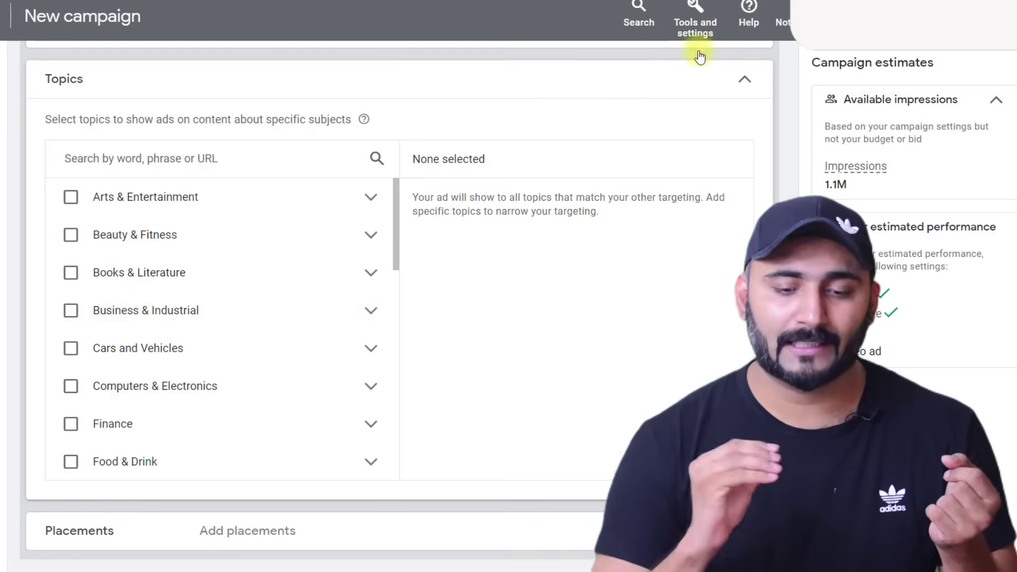
left_click(744, 82)
scroll(344, 170, "up", 2)
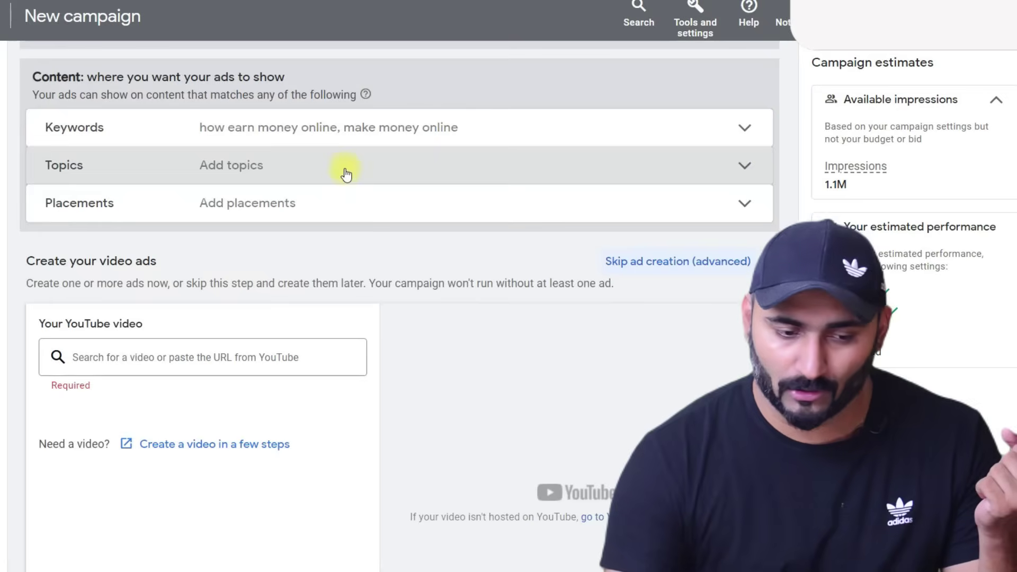
scroll(232, 212, "up", 2)
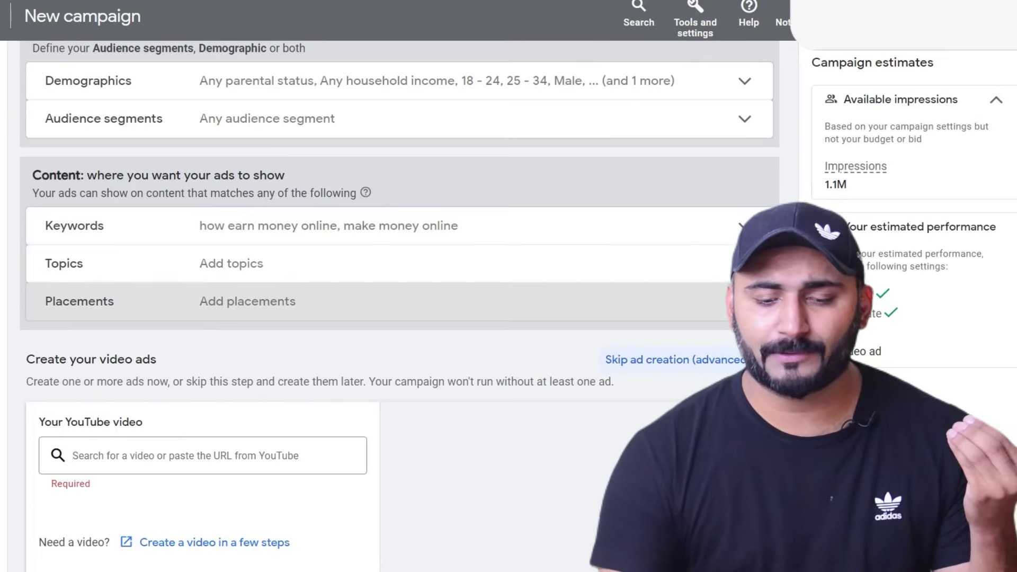
left_click(745, 301)
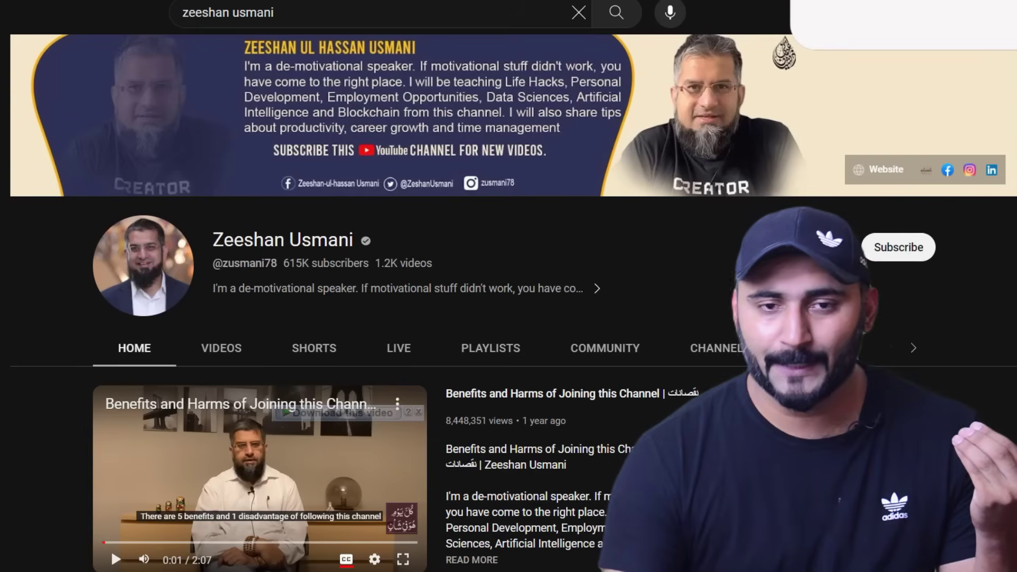
right_click(61, 1)
left_click(125, 59)
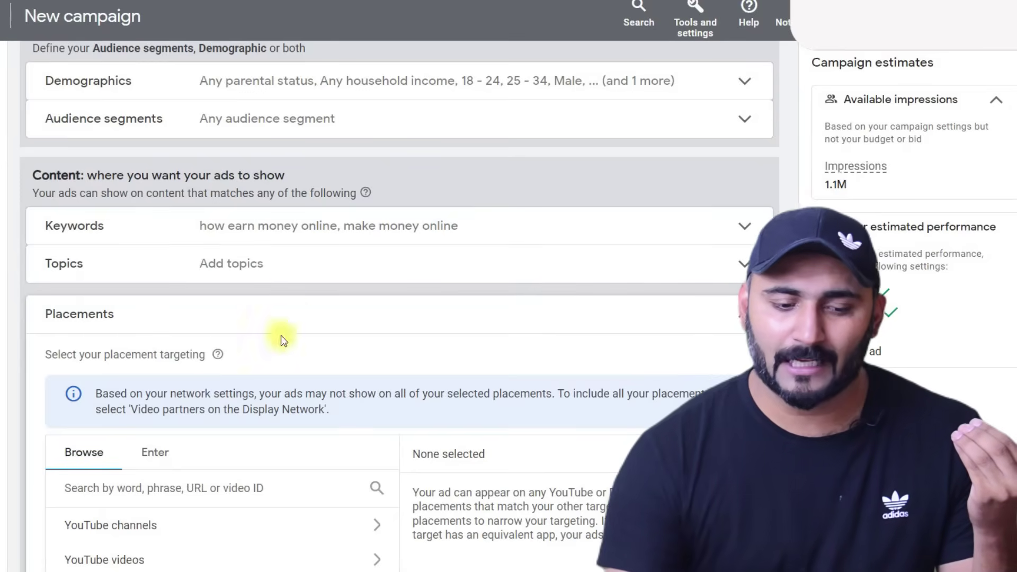
scroll(209, 422, "down", 2)
right_click(127, 390)
left_click(192, 245)
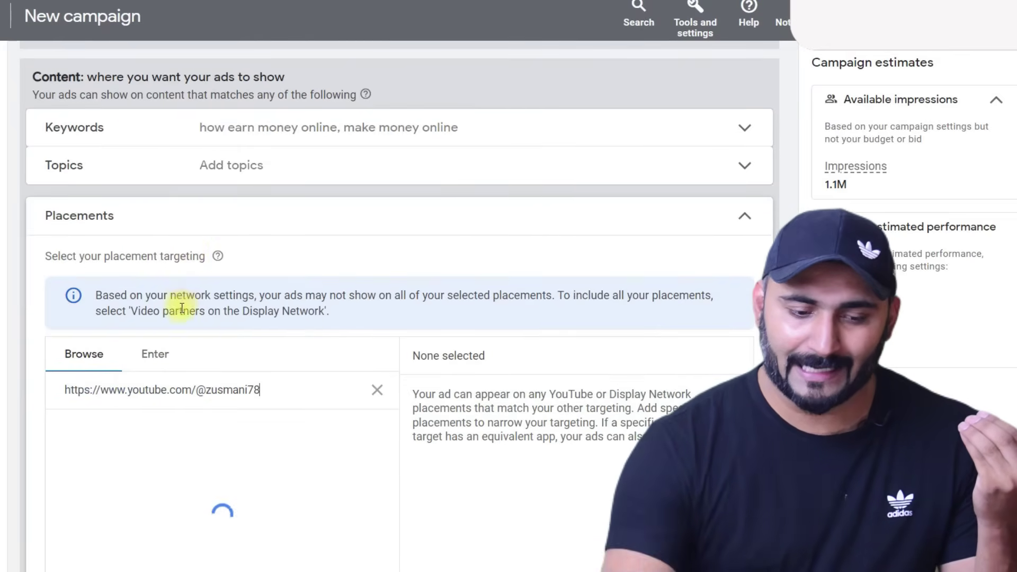
scroll(177, 294, "down", 4)
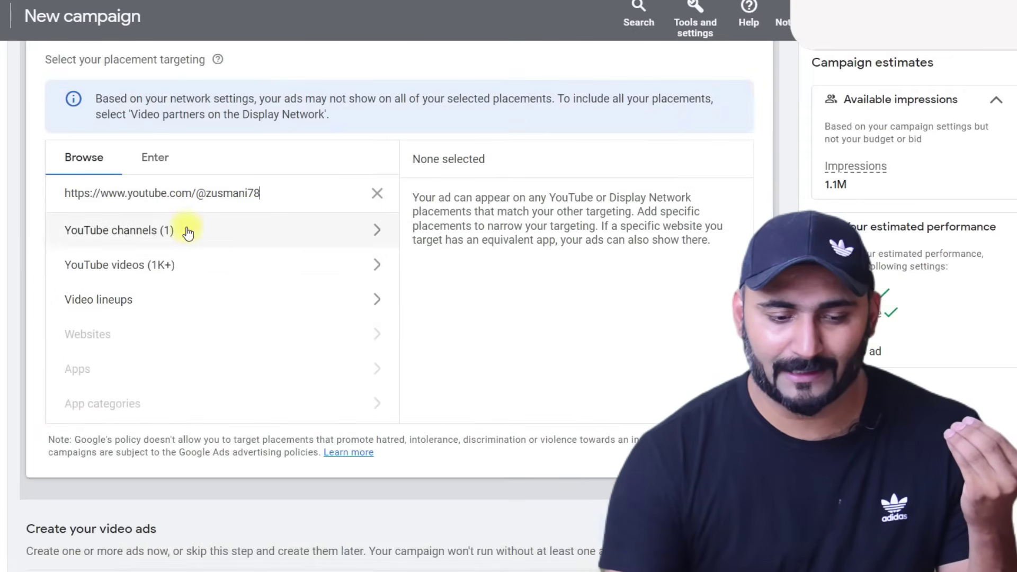
Add the channel's How to Get Rich, Let's Go to France, Bosnia and Portugal videos as YouTube video placements
left_click(131, 267)
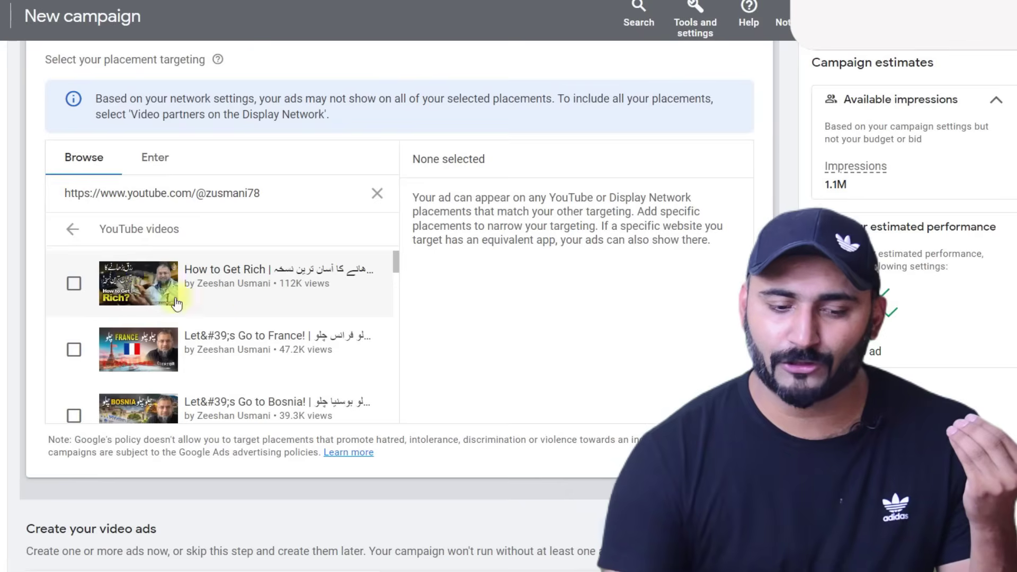
left_click(75, 284)
left_click(75, 345)
scroll(77, 339, "down", 1)
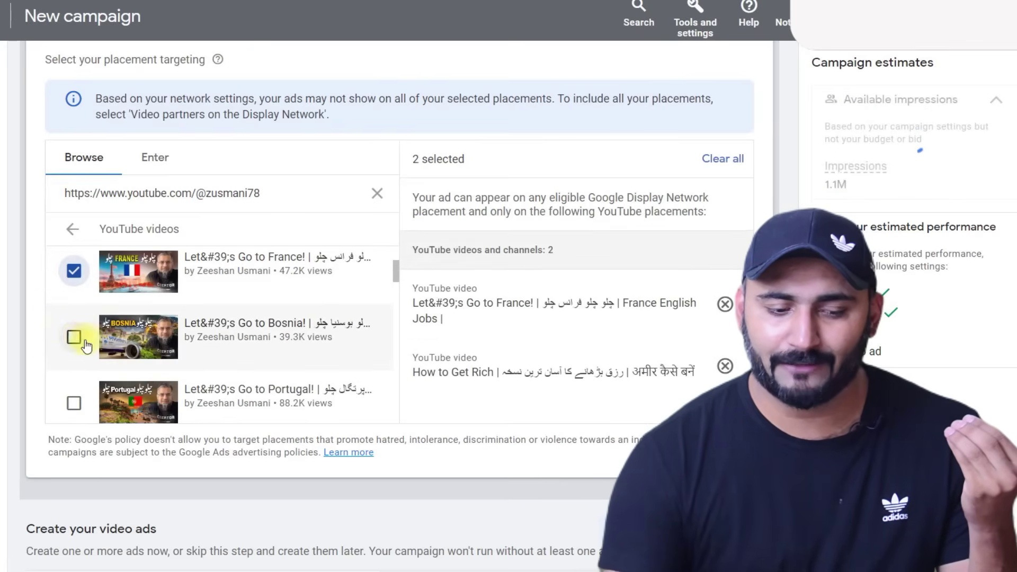
left_click(74, 337)
left_click(74, 404)
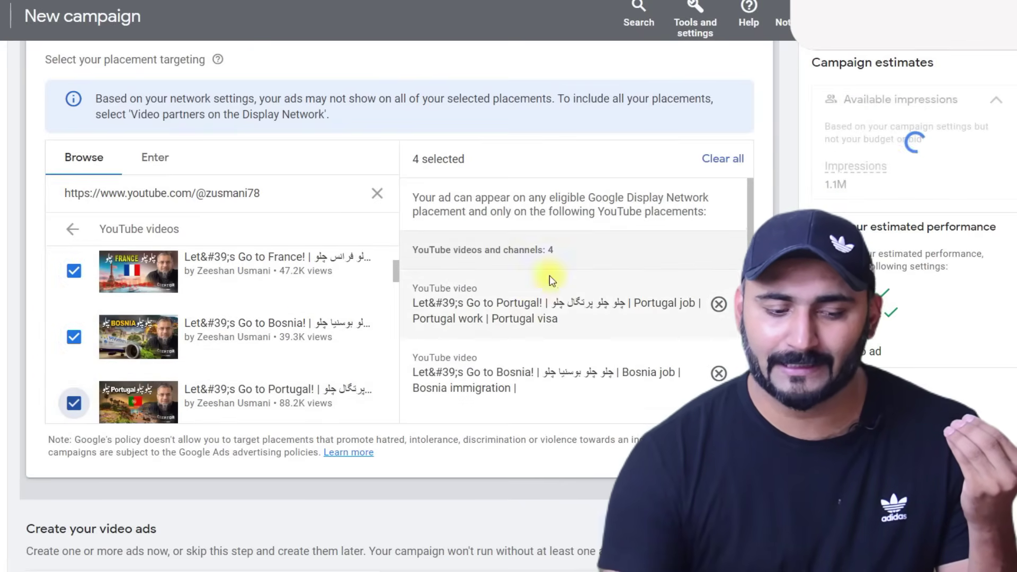
scroll(561, 329, "down", 2)
scroll(571, 318, "down", 3)
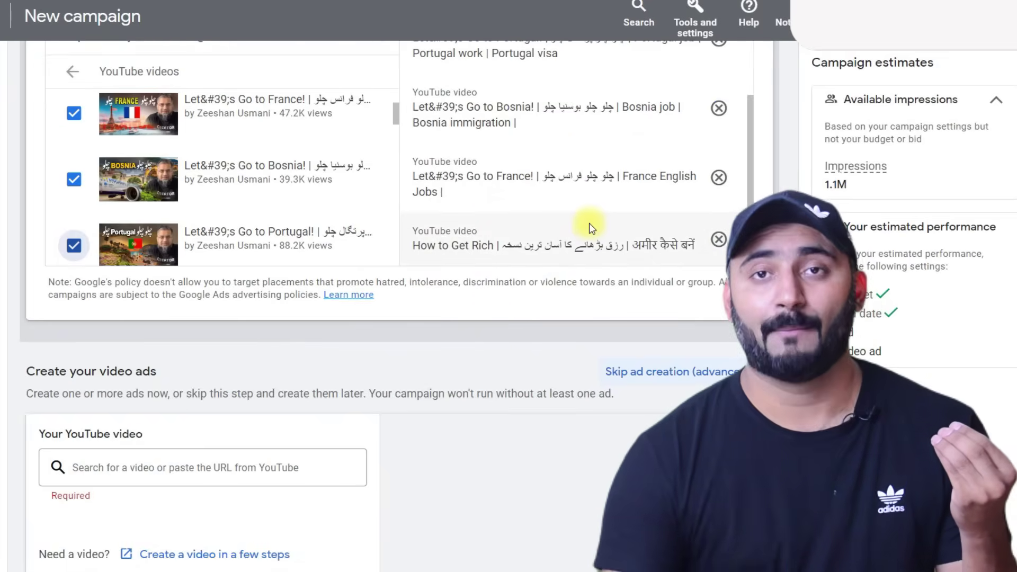
Add the Zeeshan Usmani YouTube channel as a placement and close the placements settings
scroll(589, 224, "up", 3)
scroll(155, 180, "up", 5)
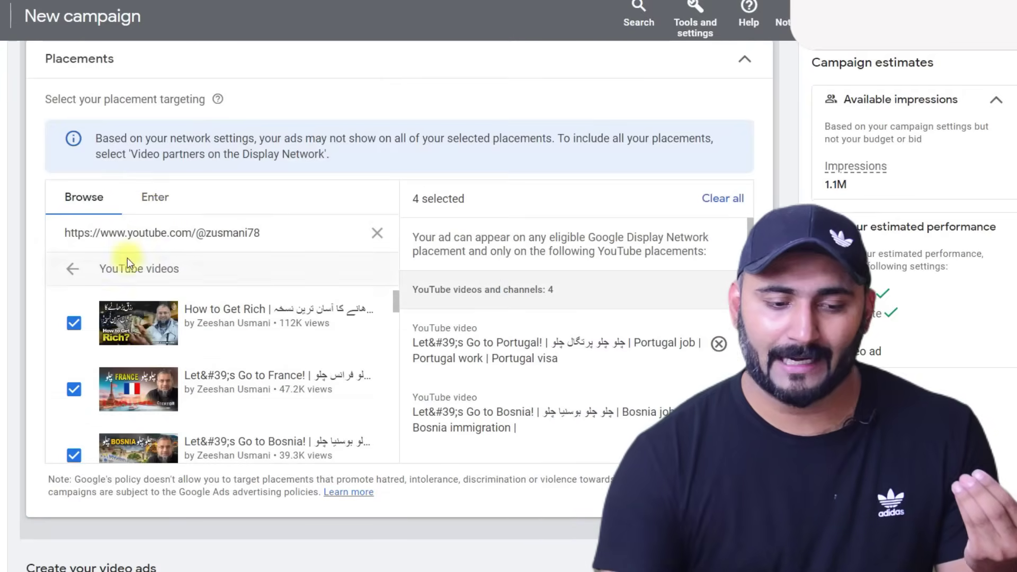
left_click(72, 268)
left_click(234, 280)
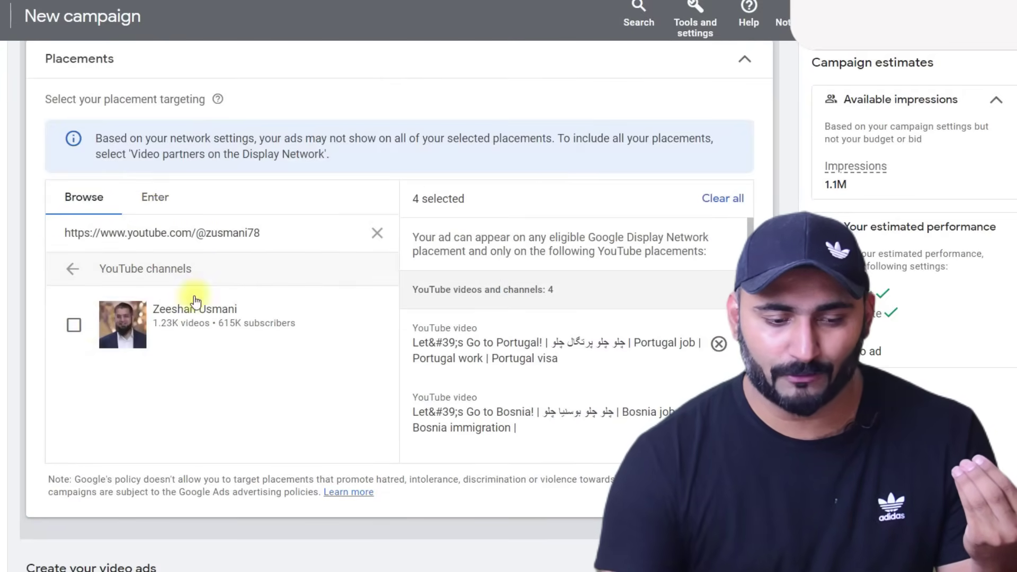
left_click(74, 324)
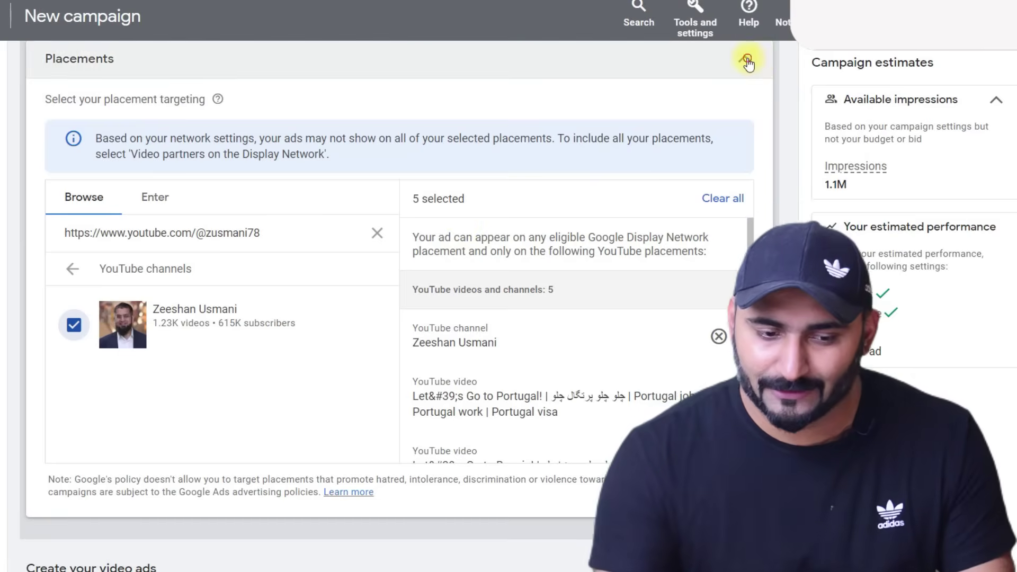
left_click(745, 61)
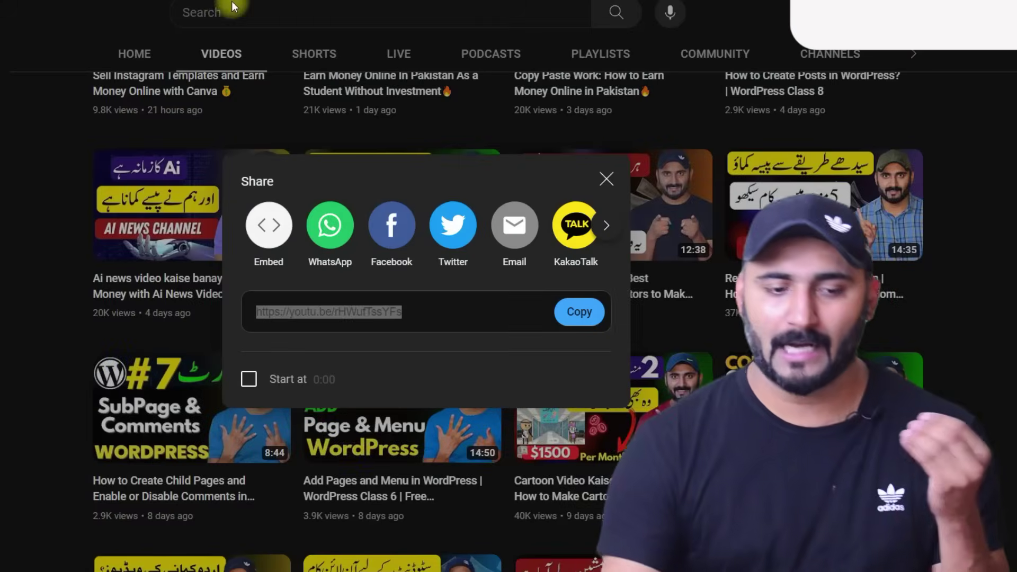
On the 90s Mentor channel in YouTube, copy the share link of "Earn Money Online In Pakistan As a Student Without Investment"
left_click(606, 178)
scroll(366, 254, "up", 4)
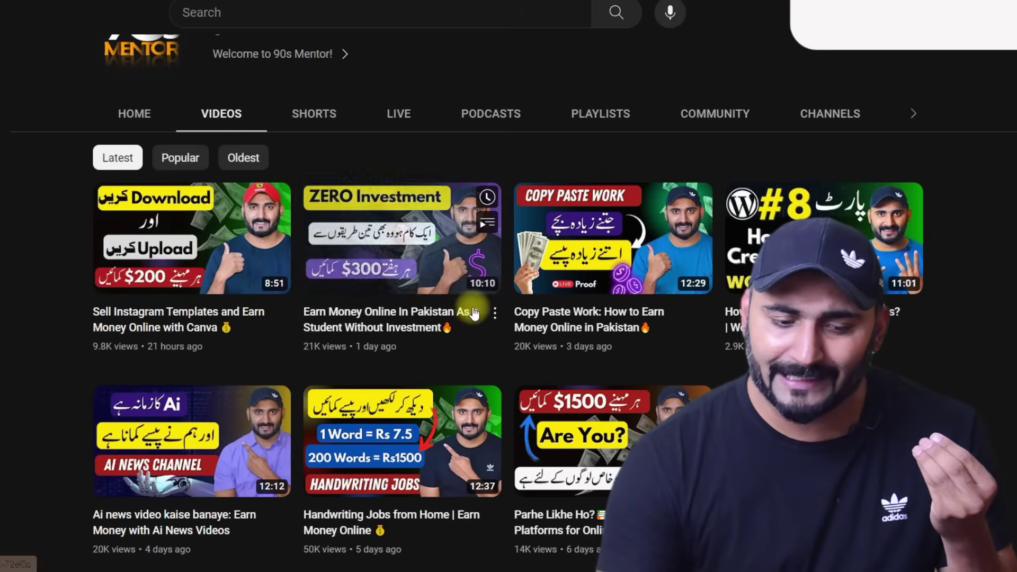
left_click(494, 316)
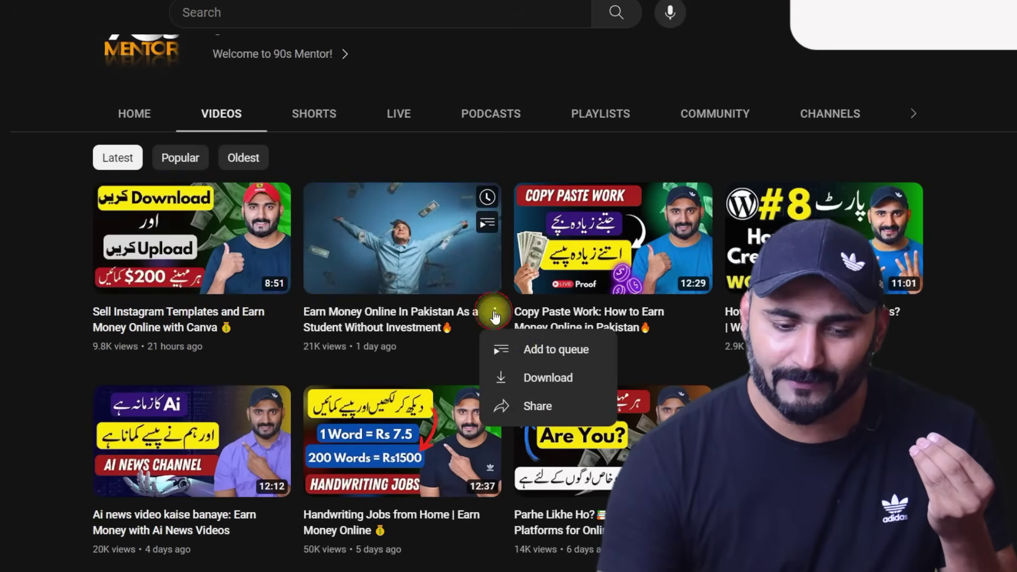
left_click(543, 404)
left_click(579, 311)
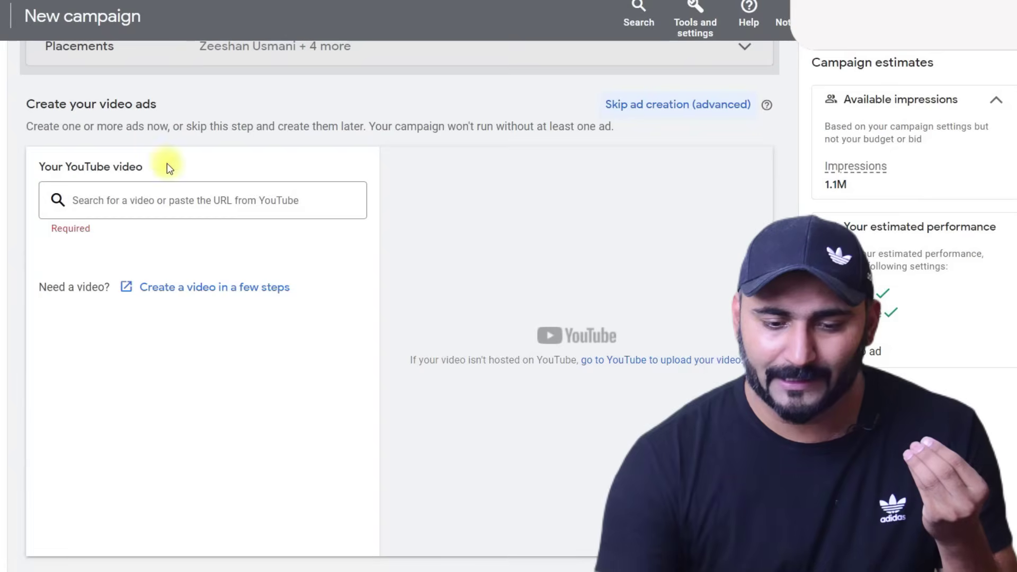
Return to the Google Ads campaign and paste the copied link as the ad's YouTube video
left_click(102, 199)
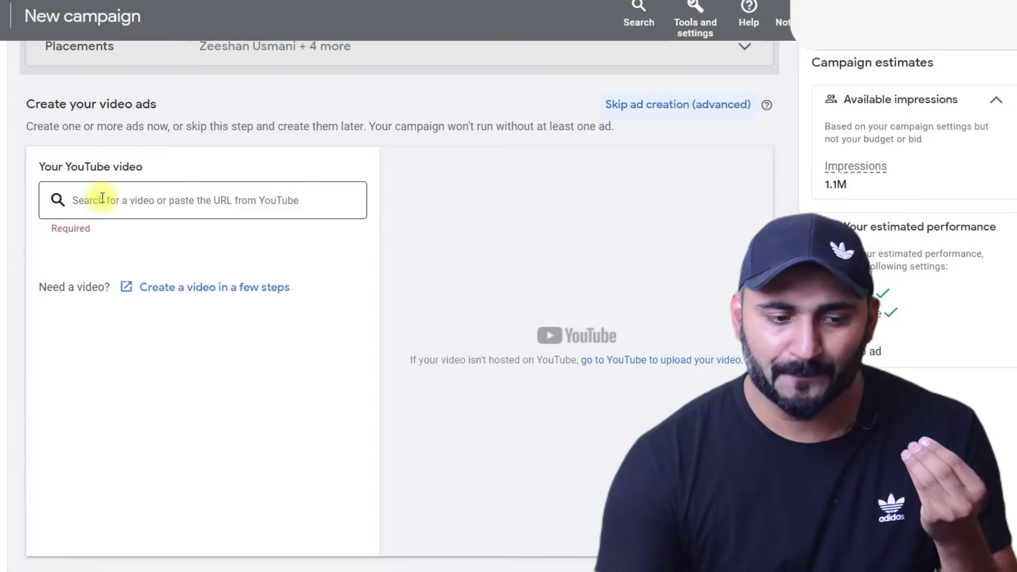
right_click(103, 200)
left_click(154, 319)
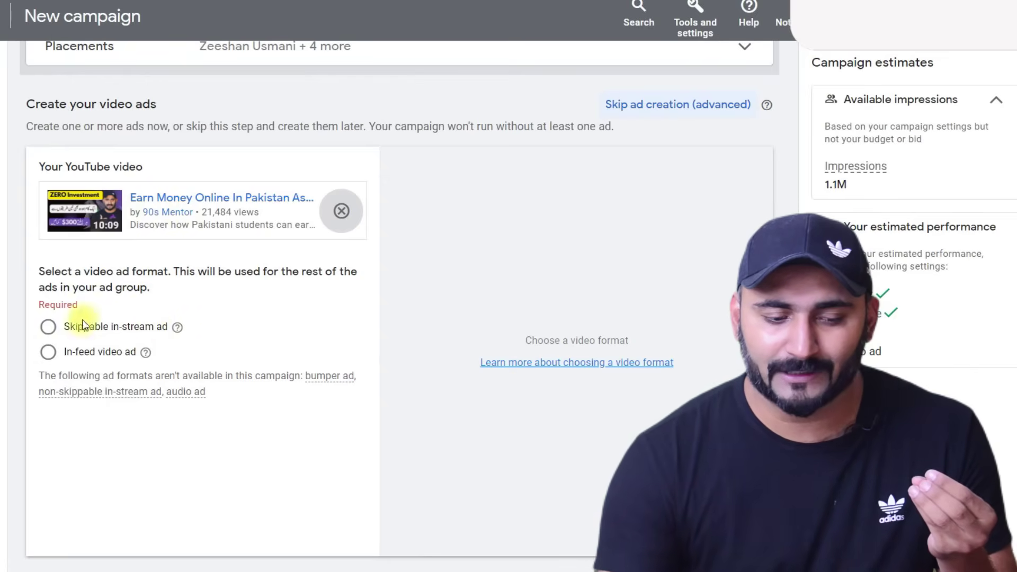
Compare the skippable in-stream and in-feed video ad formats, and set the ad to Skippable in-stream ad
left_click(53, 327)
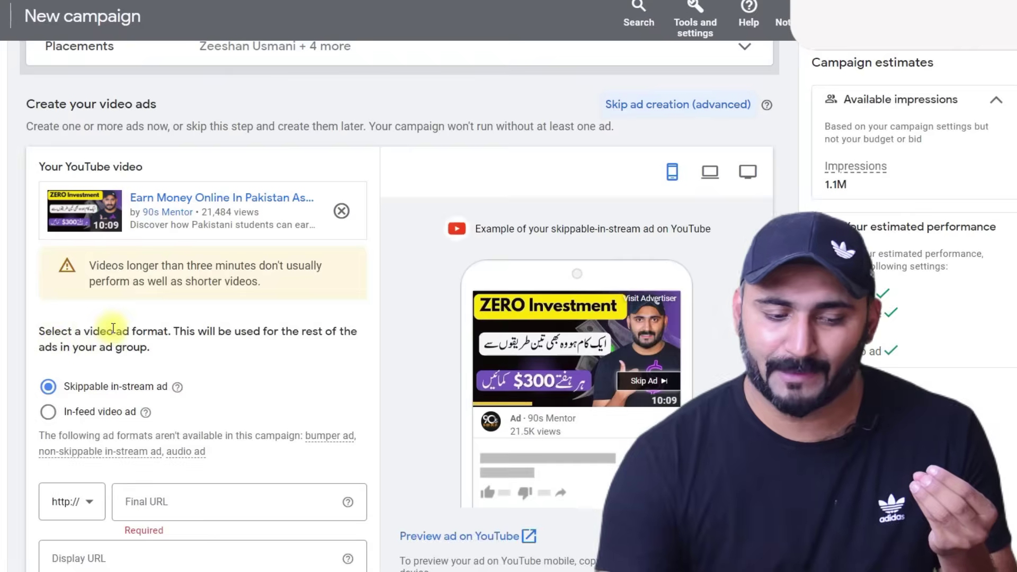
scroll(46, 334, "down", 2)
left_click(48, 315)
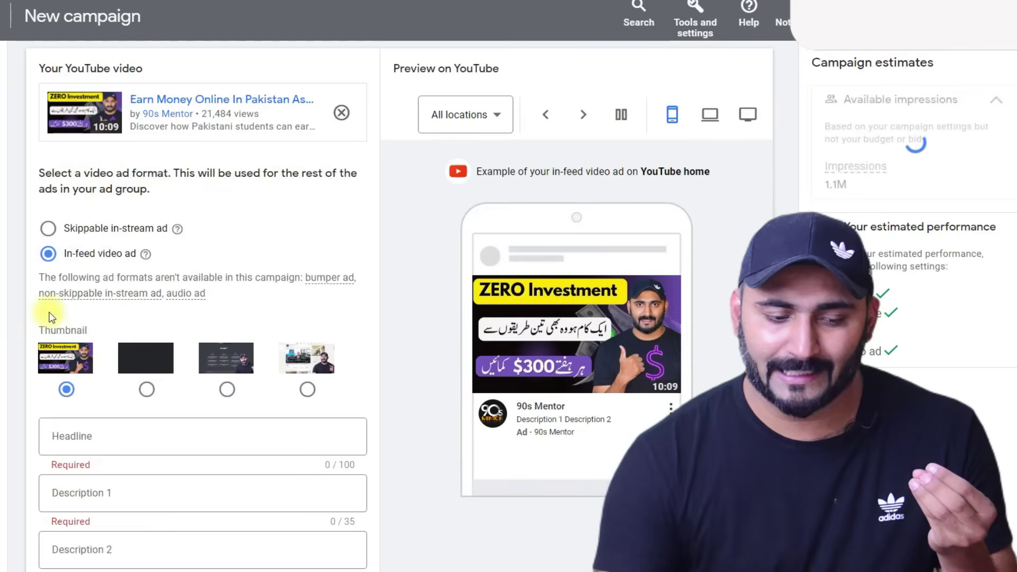
left_click(48, 228)
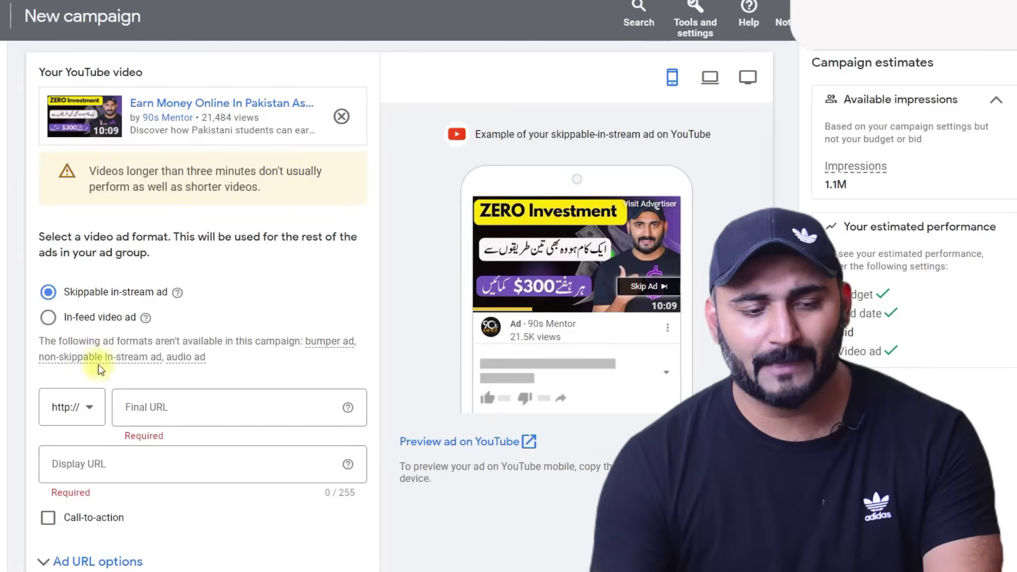
left_click(91, 466)
left_click(182, 408)
key("ctrl+v")
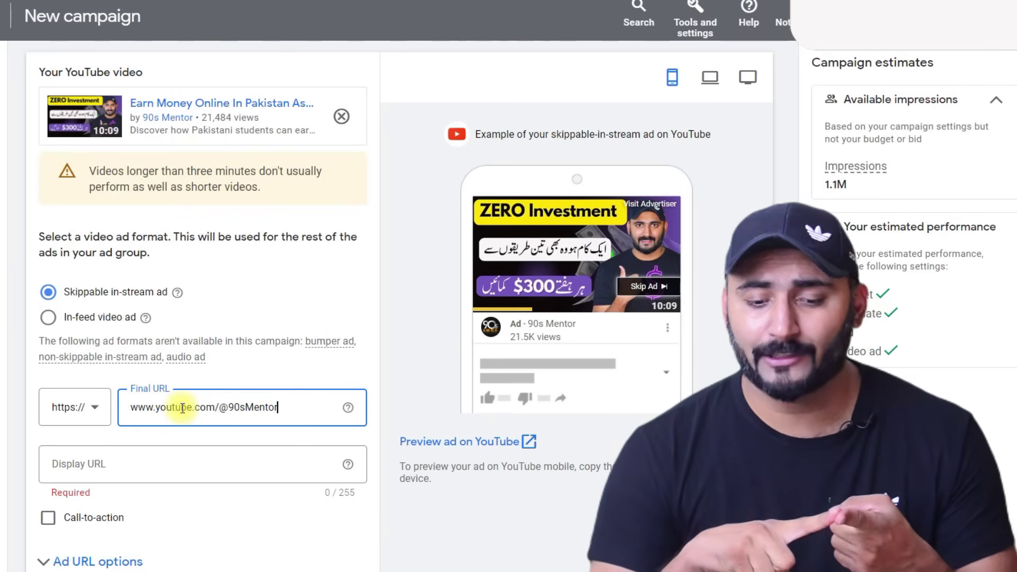
scroll(118, 432, "down", 2)
left_click(104, 369)
key("ctrl+v")
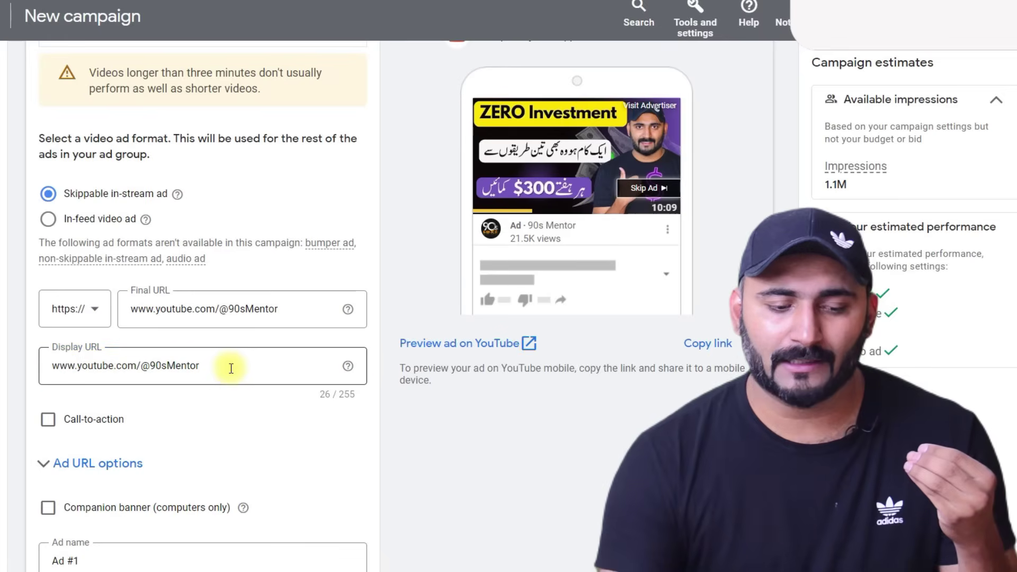
Enable the ad's call-to-action with the text "Subscribe" and check it in the ad preview
left_click(47, 419)
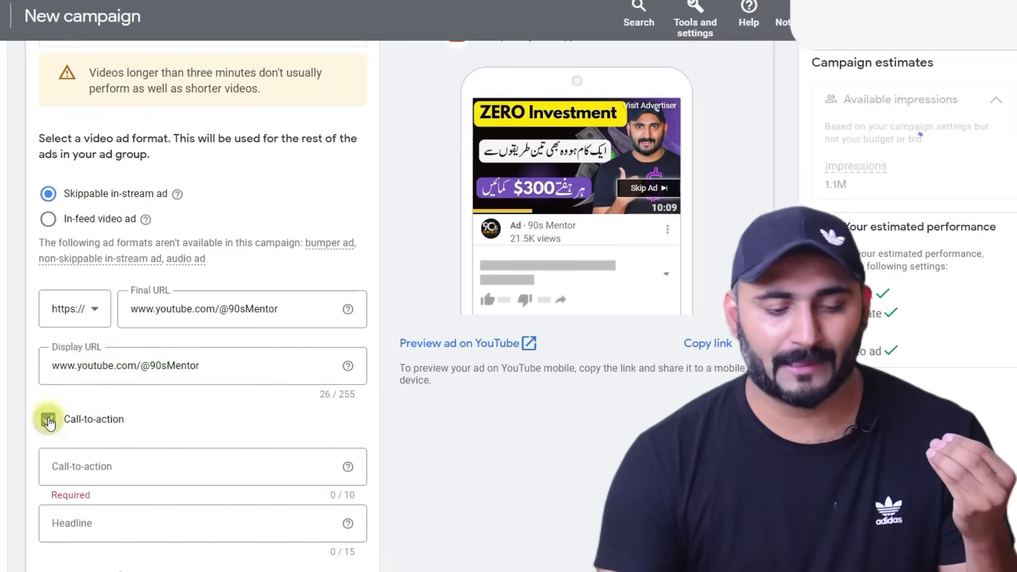
scroll(54, 411, "down", 2)
left_click(197, 370)
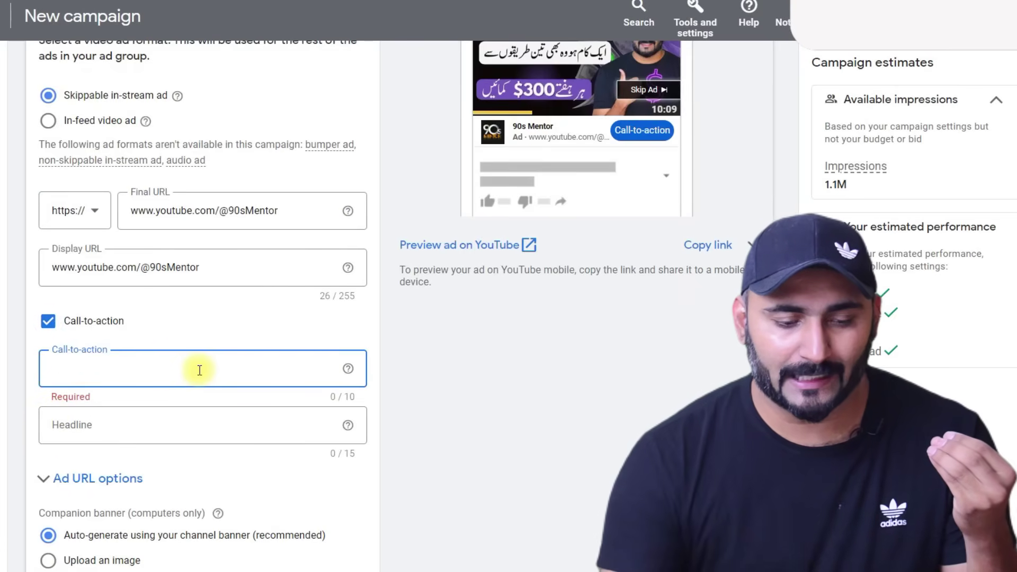
type("Sub")
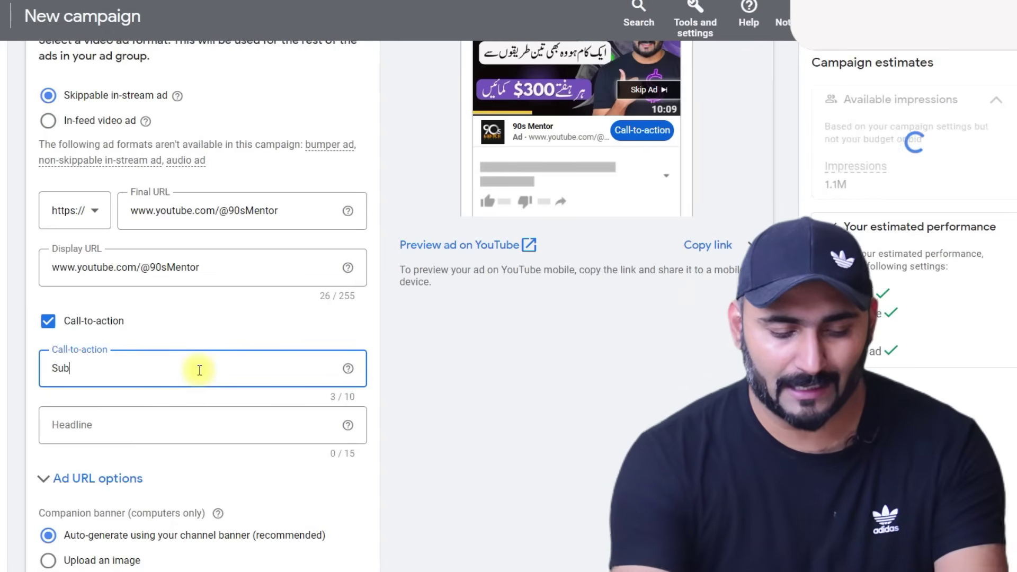
type("scribe")
double_click(199, 370)
scroll(586, 268, "up", 2)
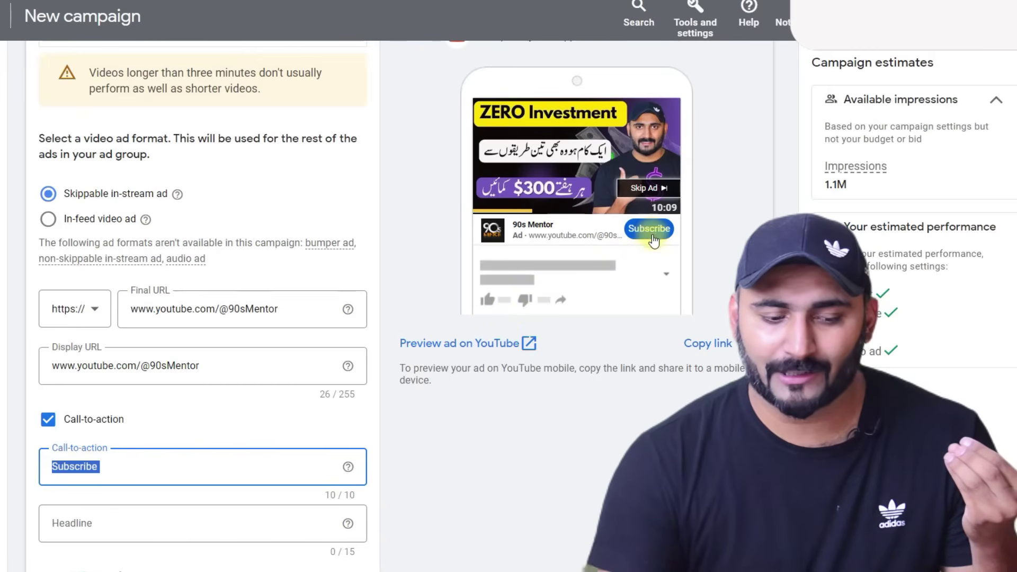
Set the ad's headline to "Make money now"
scroll(649, 236, "down", 2)
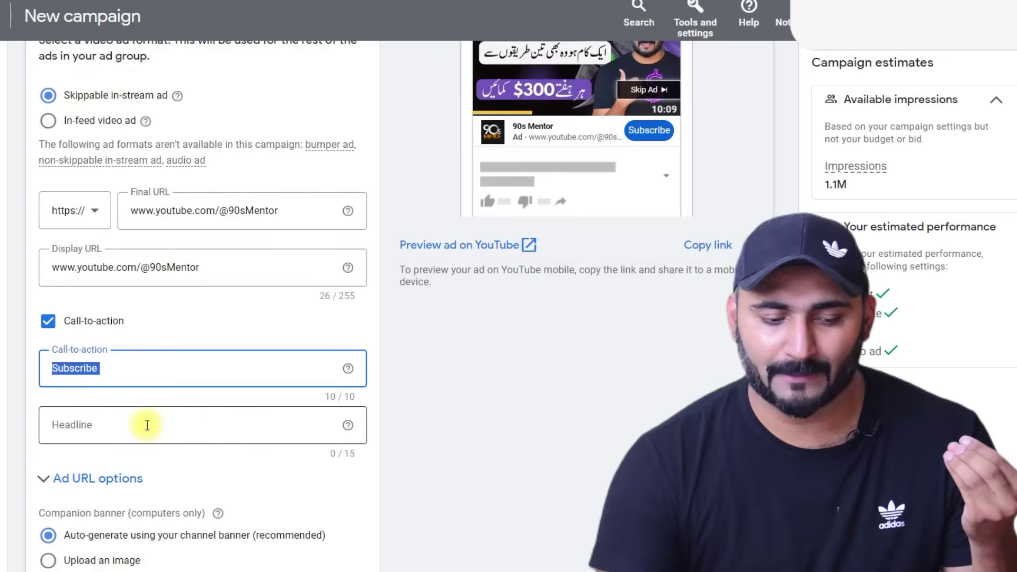
left_click(94, 427)
type("make mo")
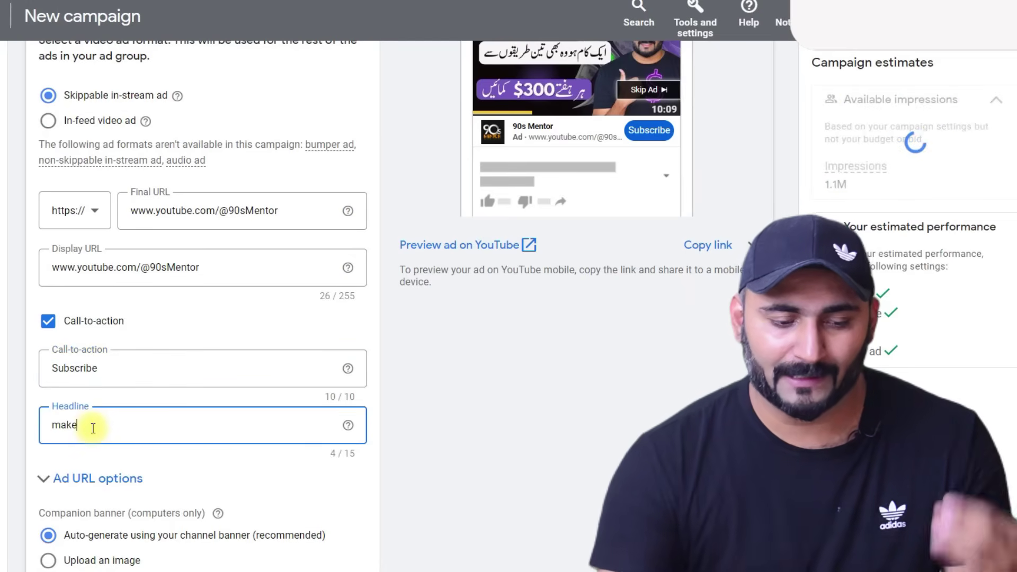
type("ney online")
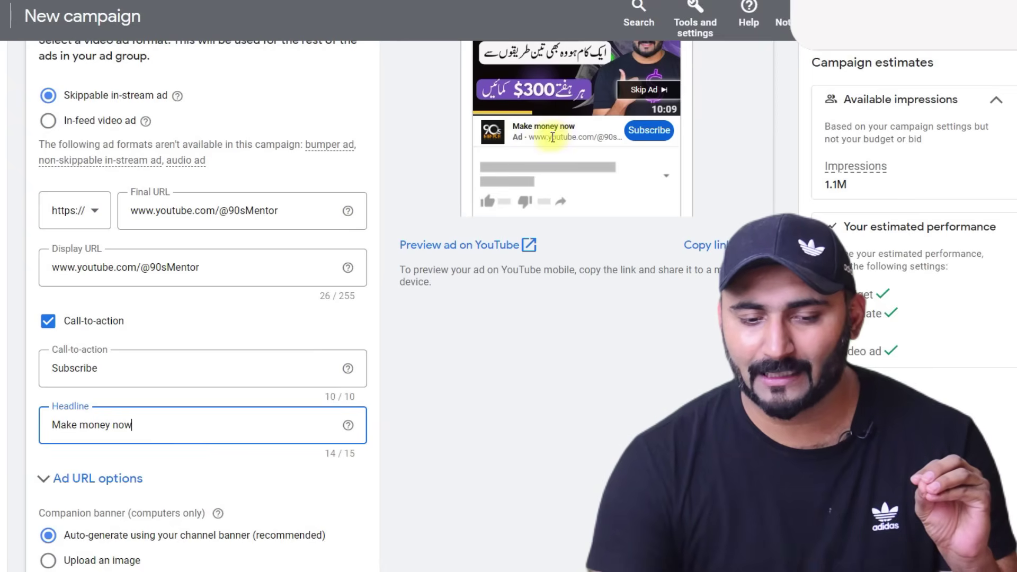
Preview the ad on YouTube, pause the video to examine how the ad appears, and return to the campaign
scroll(144, 440, "down", 2)
scroll(340, 409, "up", 2)
scroll(473, 325, "up", 4)
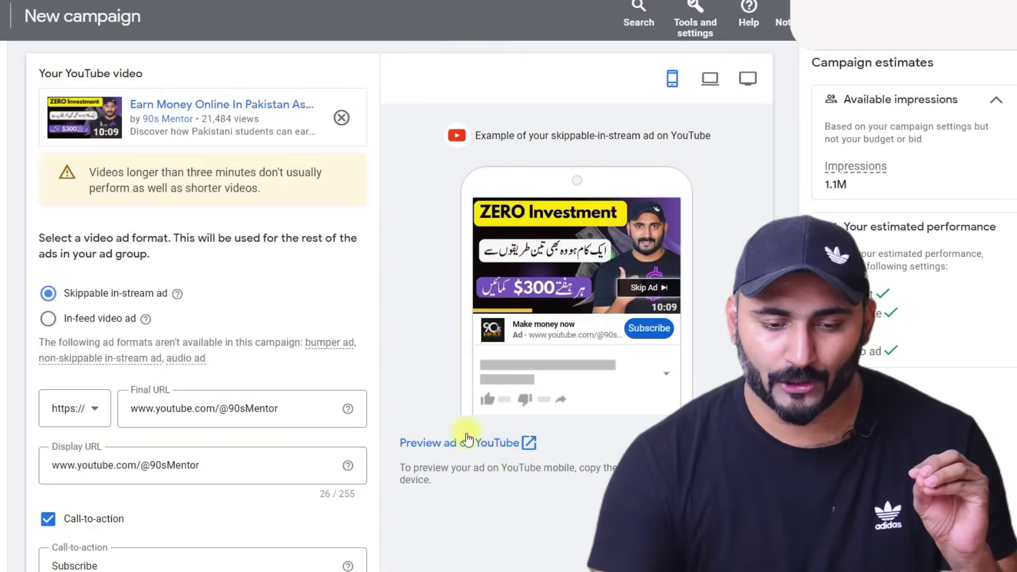
left_click(461, 444)
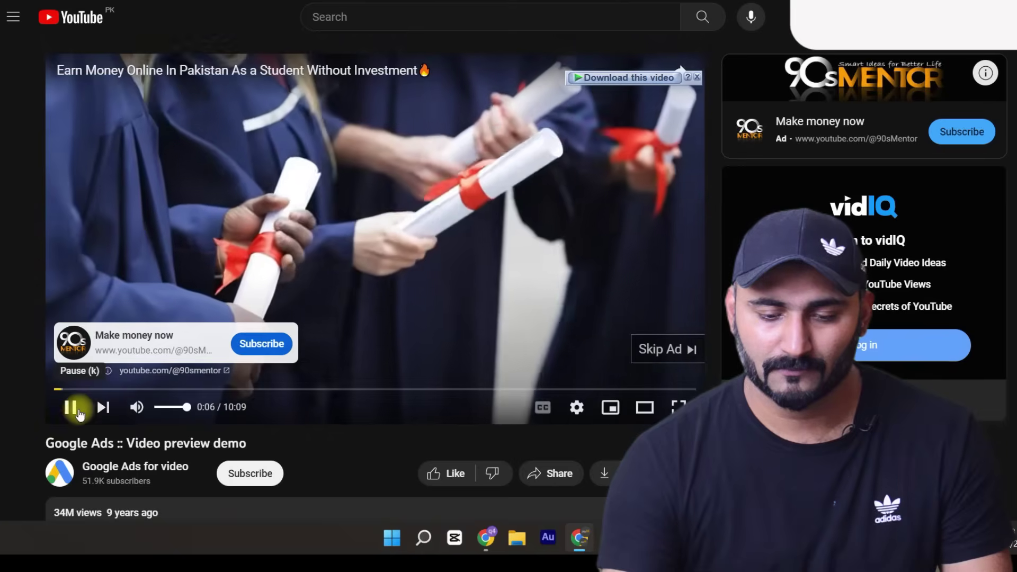
left_click(72, 408)
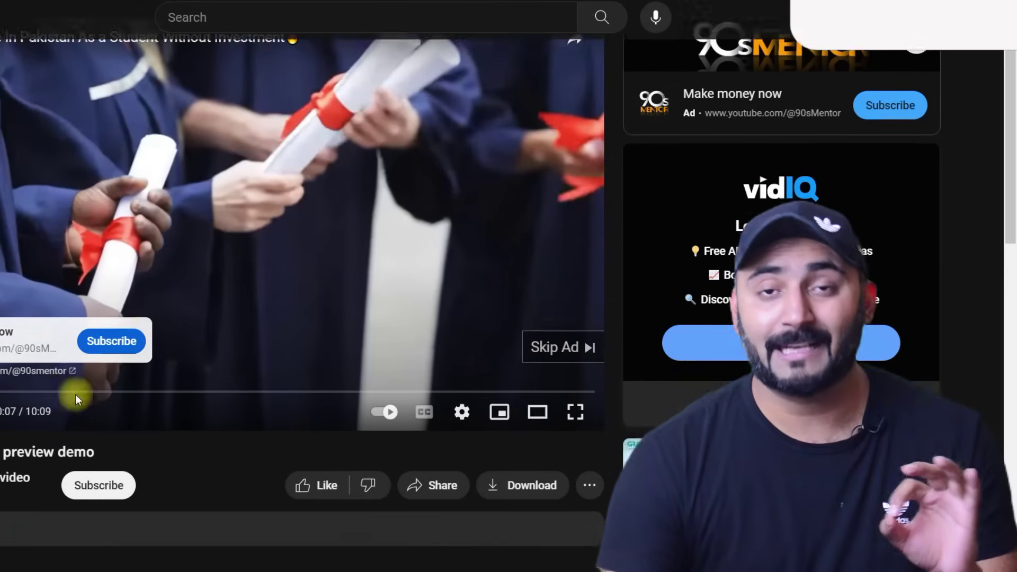
scroll(280, 185, "down", 2)
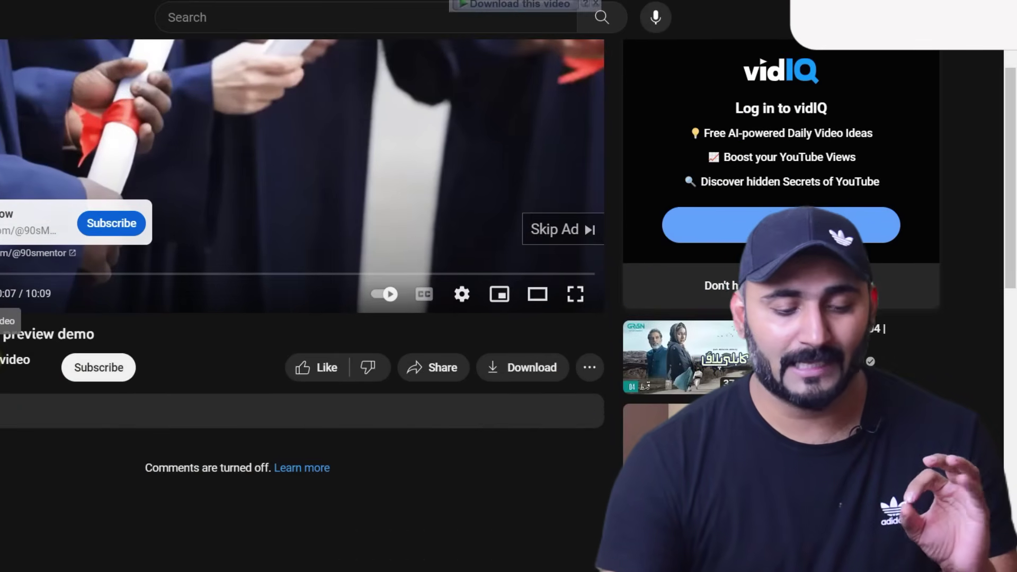
scroll(302, 212, "up", 3)
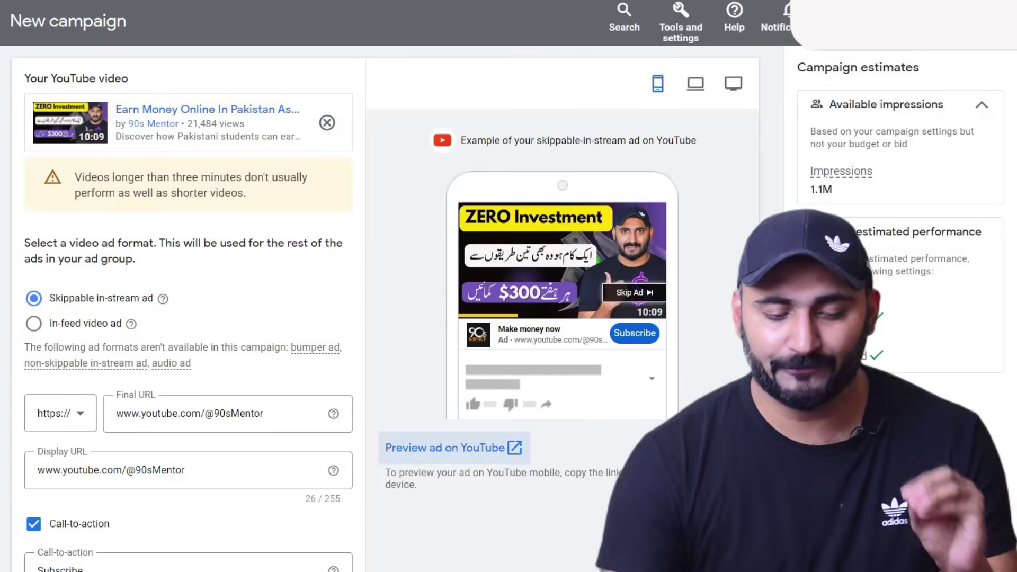
Set the ad group's maximum CPV bid to PKR 7
scroll(212, 318, "down", 6)
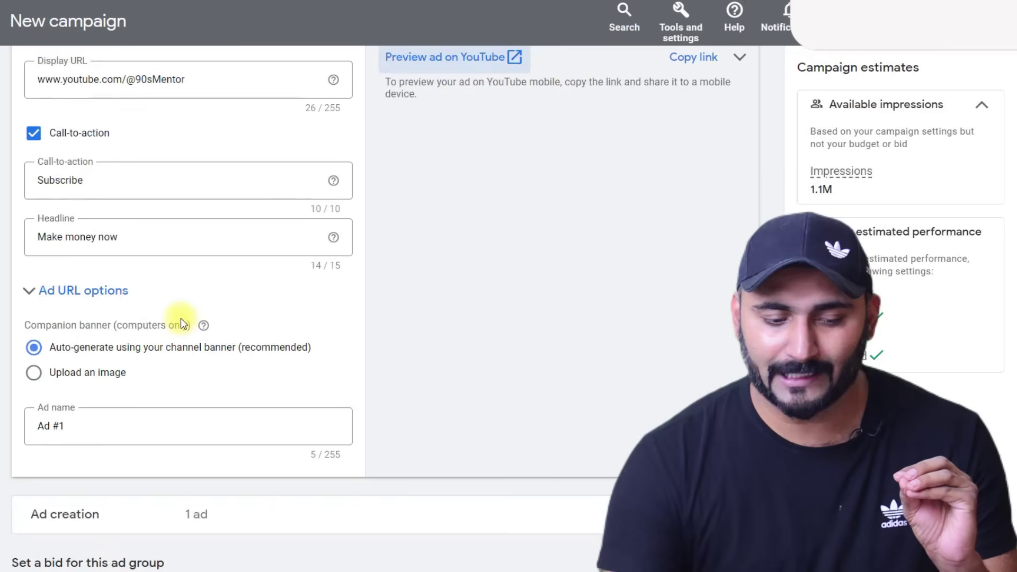
scroll(180, 323, "down", 2)
scroll(91, 332, "down", 2)
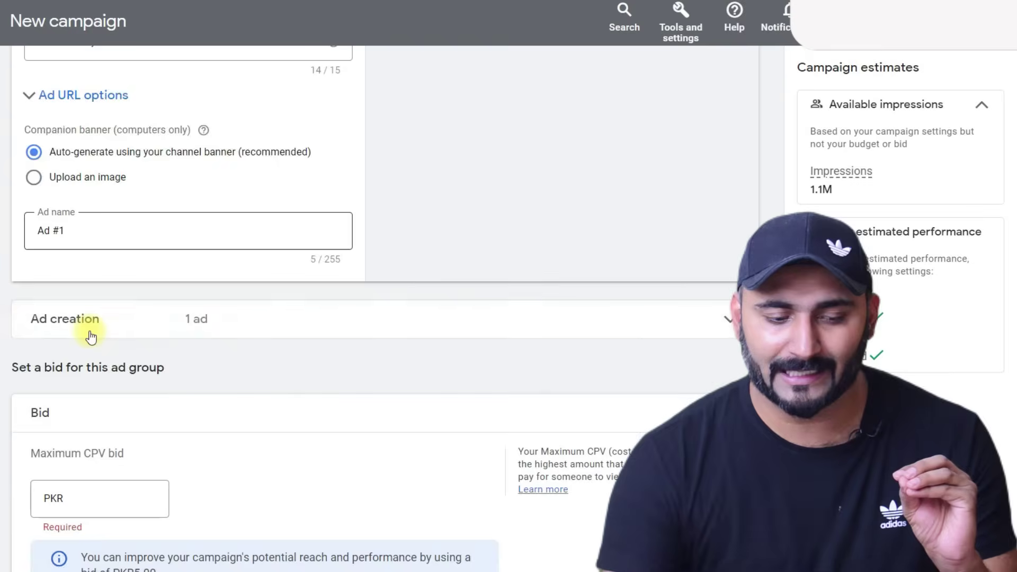
scroll(91, 337, "down", 2)
scroll(102, 390, "down", 2)
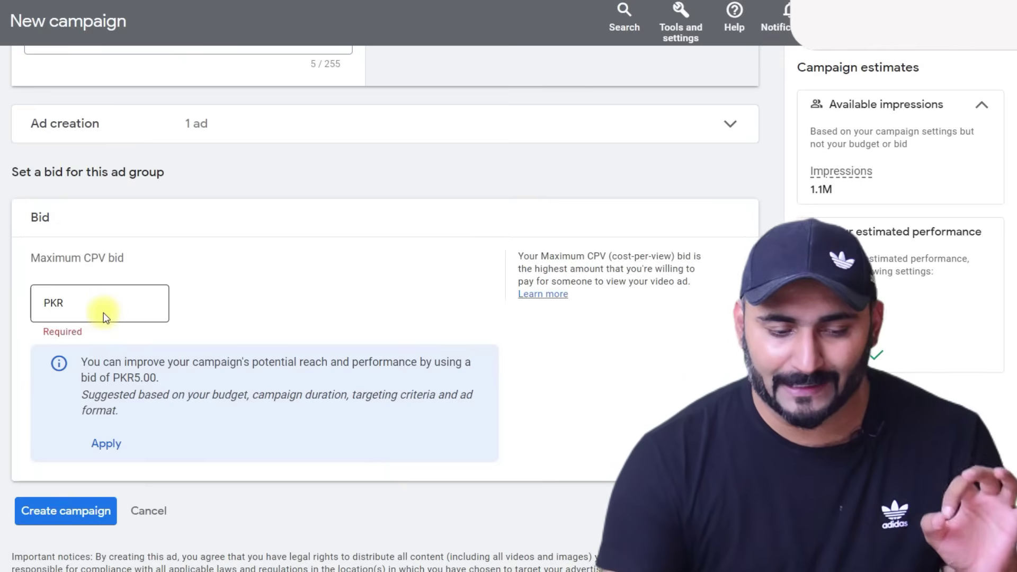
left_click_drag(128, 377, 154, 375)
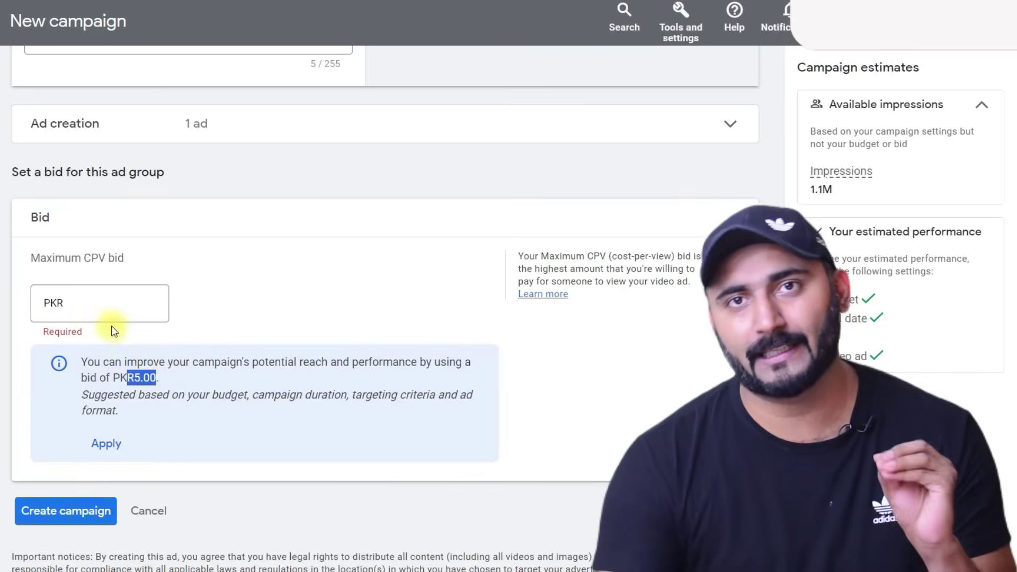
left_click(106, 305)
type("7")
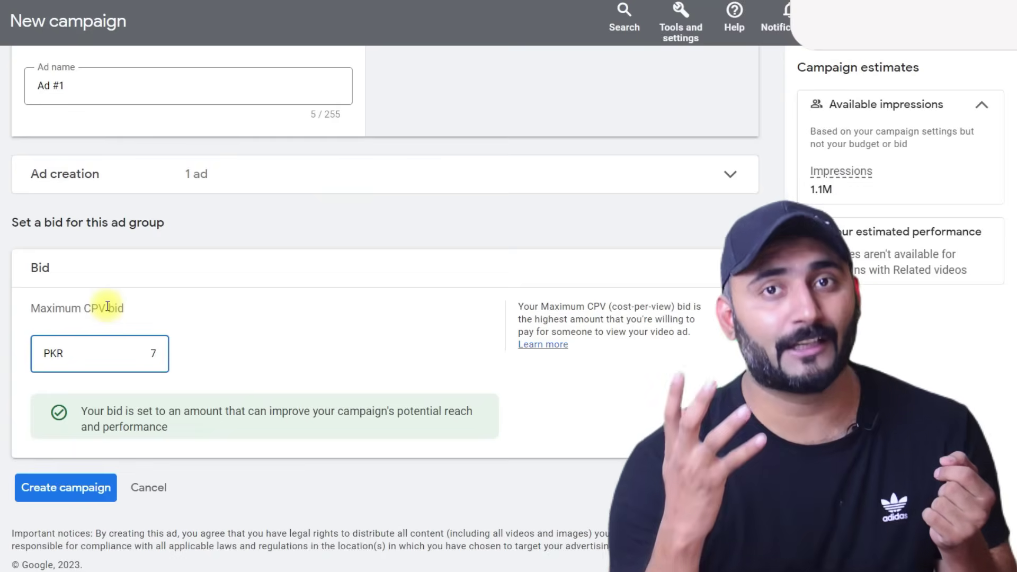
Create the campaign, review its dates, locations and languages in the summary, and continue to the campaign
left_click(58, 492)
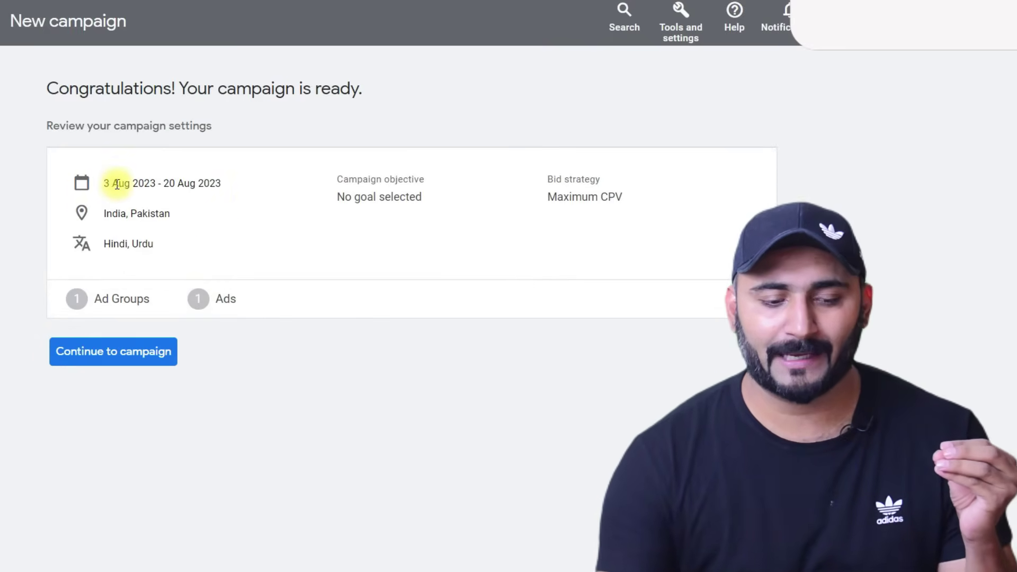
left_click_drag(107, 183, 227, 182)
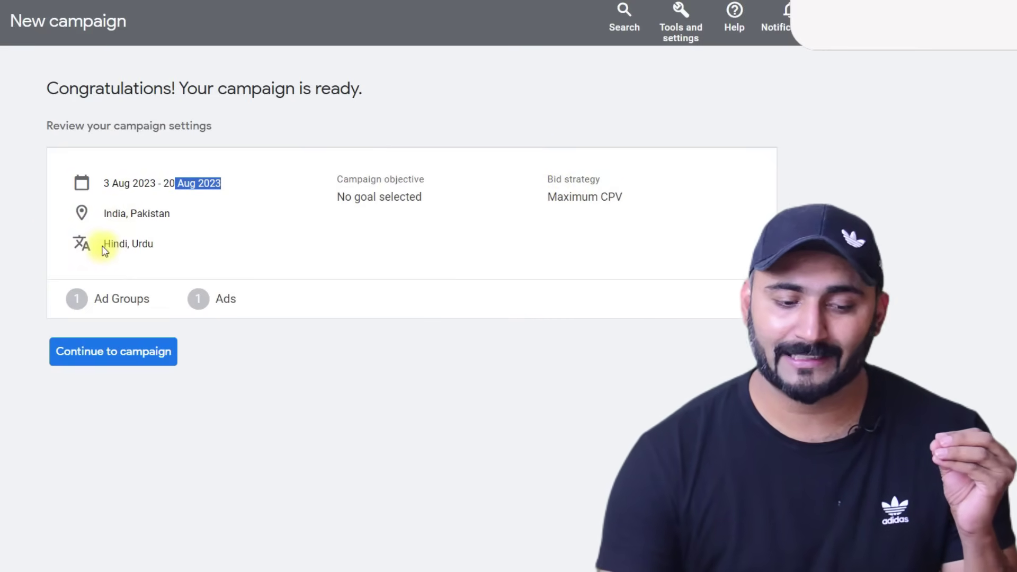
left_click(136, 354)
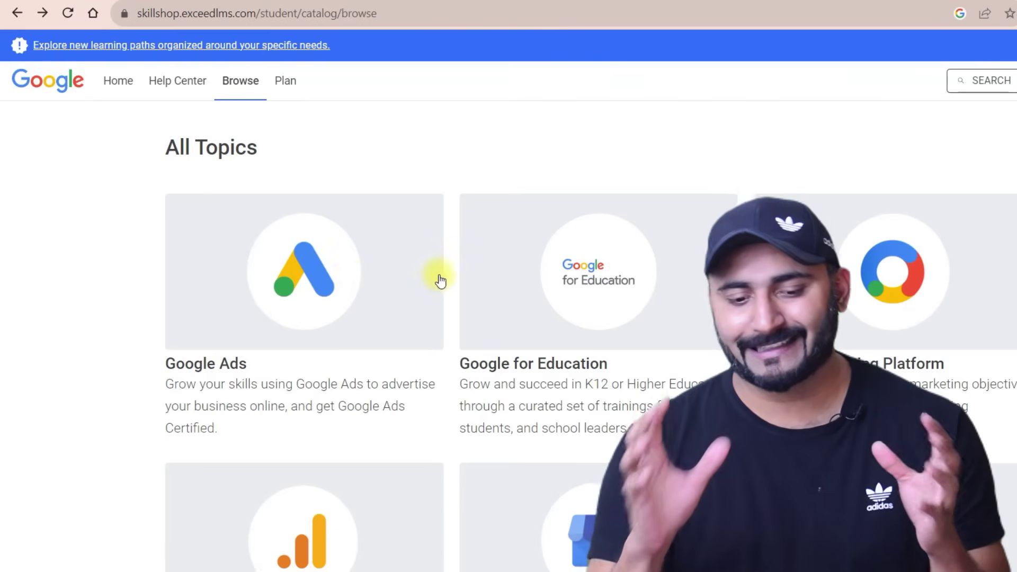
Open the Google Ads topic on Google Skillshop and look through its certification and course categories
scroll(438, 280, "down", 9)
scroll(597, 313, "up", 9)
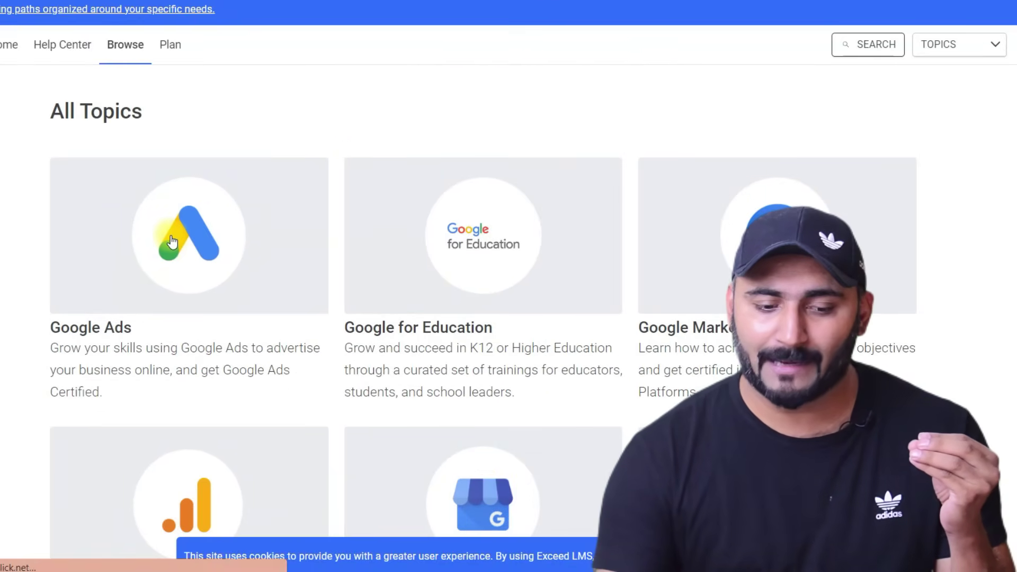
left_click(172, 241)
scroll(228, 234, "down", 3)
scroll(273, 233, "down", 3)
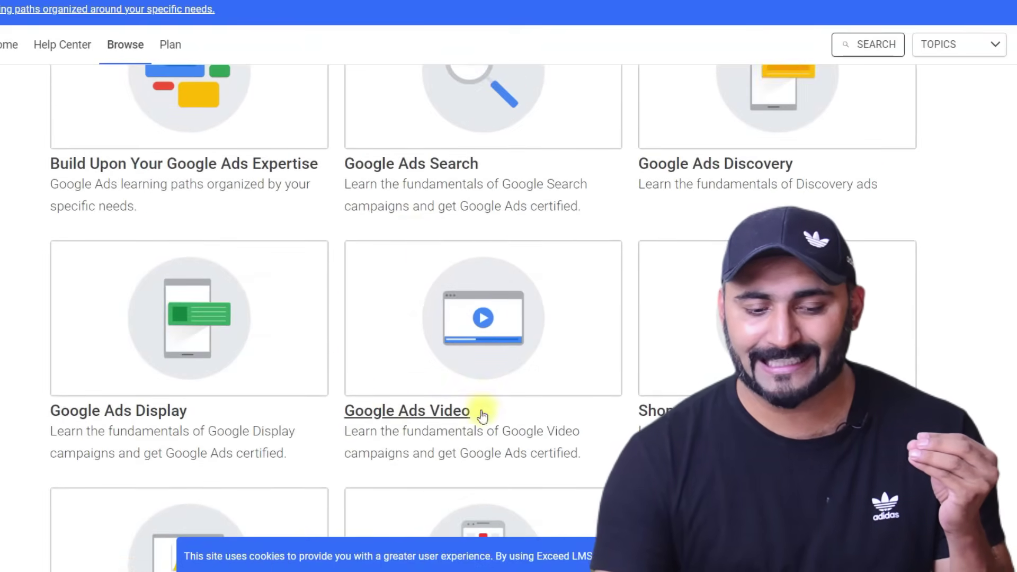
scroll(357, 370, "up", 5)
scroll(246, 295, "up", 1)
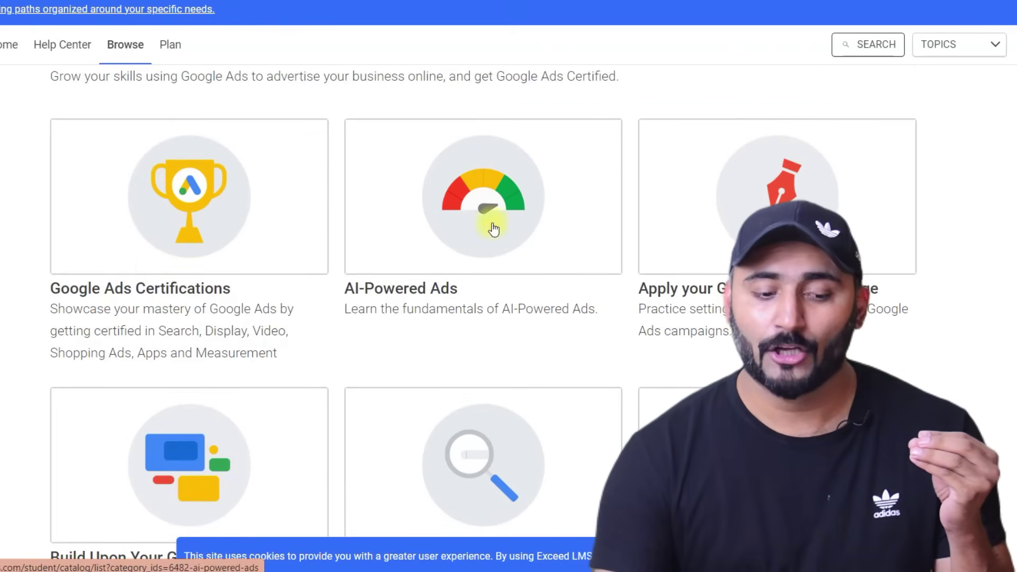
scroll(277, 318, "down", 3)
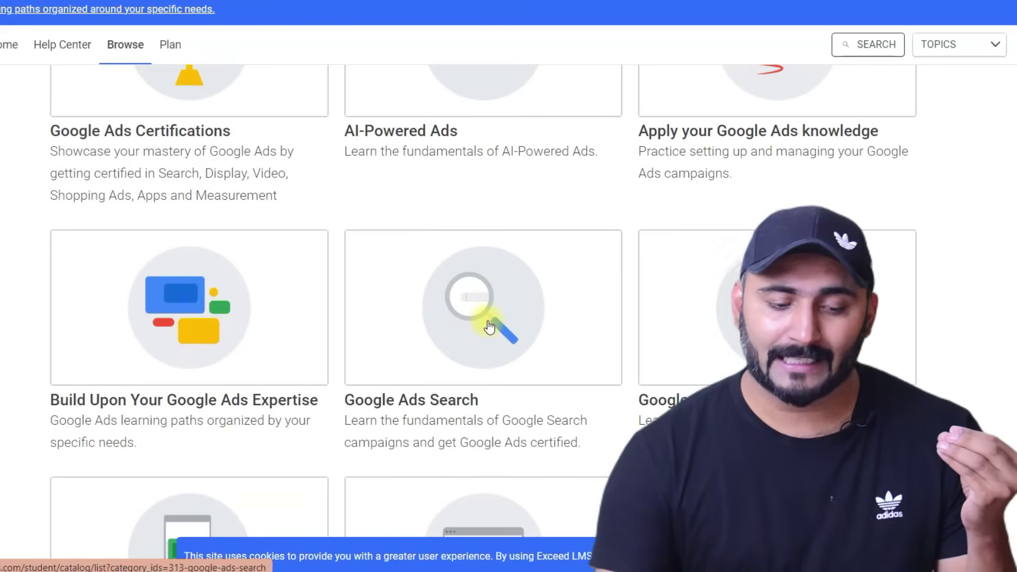
scroll(481, 318, "down", 1)
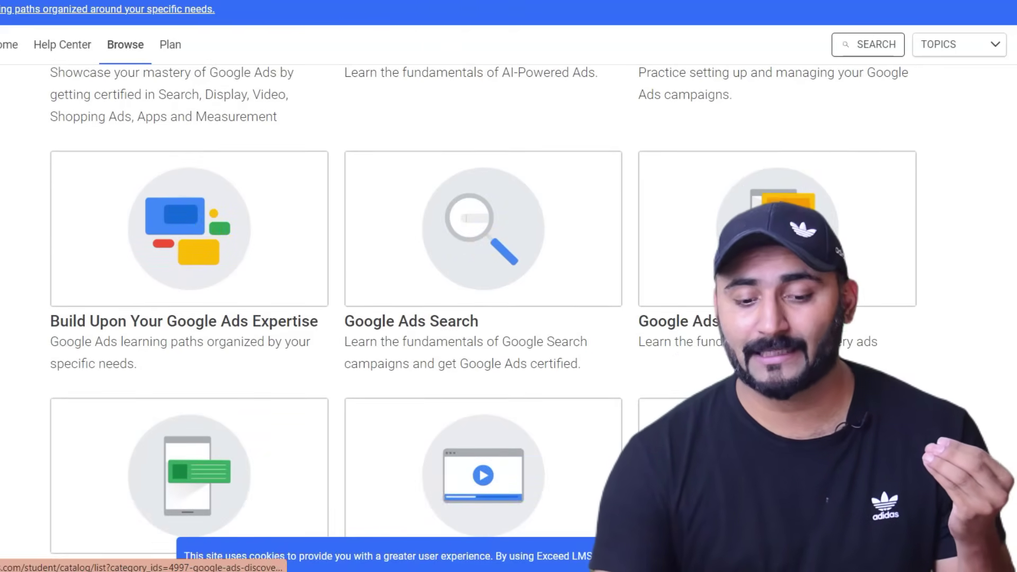
scroll(773, 318, "down", 1)
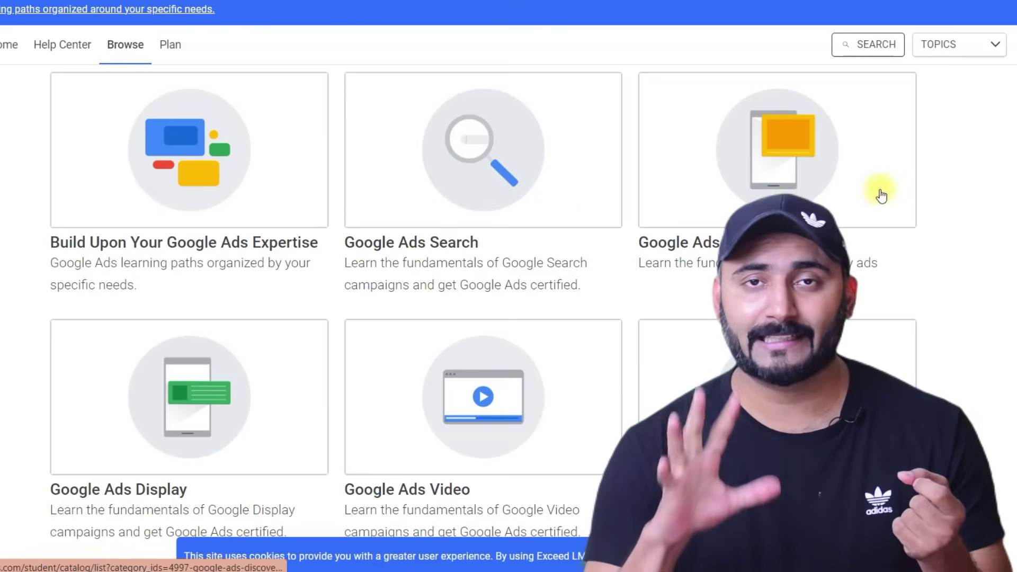
scroll(697, 179, "up", 5)
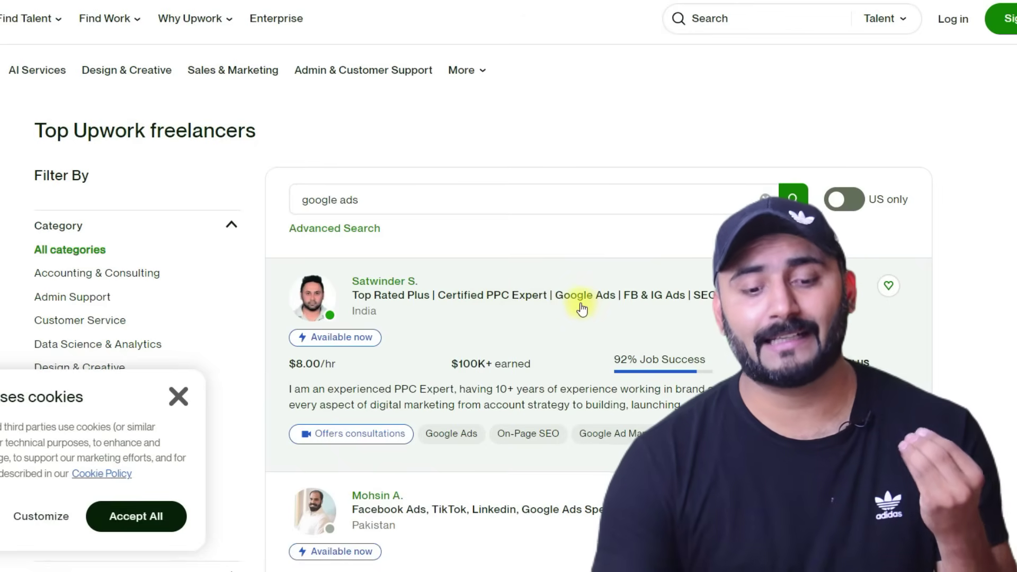
Look through the Upwork freelancers listed for google ads, examining their hourly rates and earnings
scroll(552, 302, "down", 3)
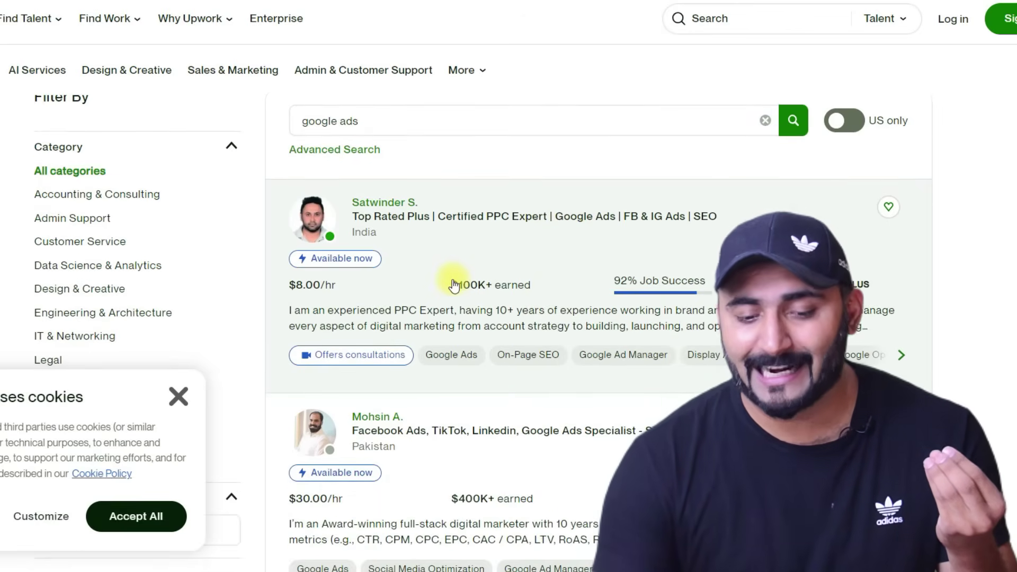
scroll(477, 270, "down", 5)
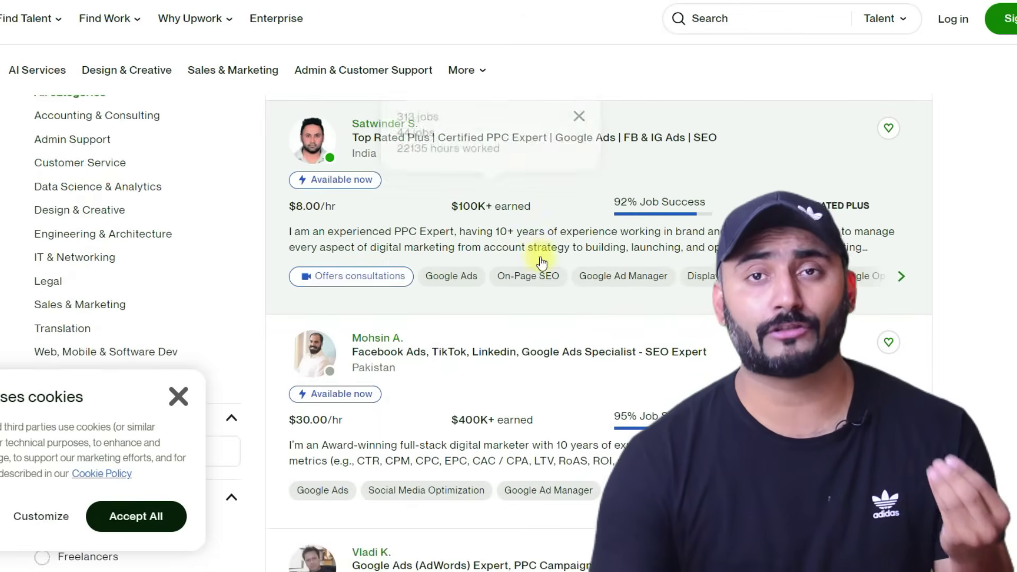